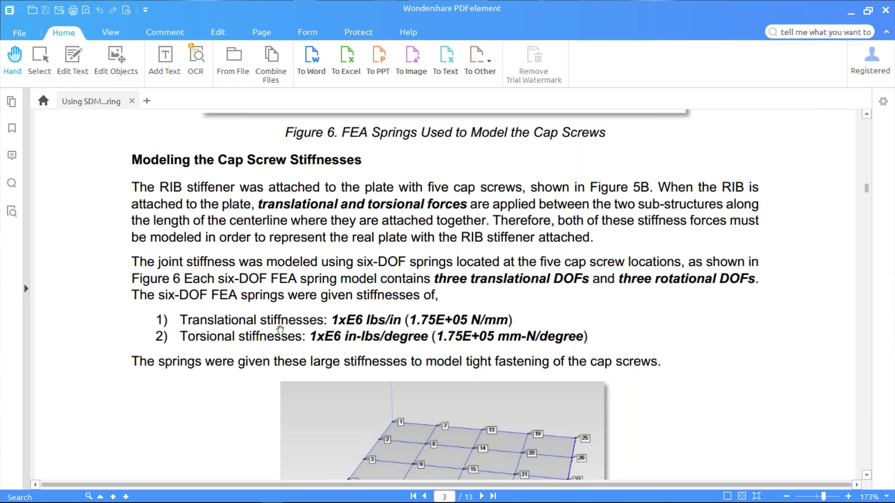
Examine the cap screw stiffness values and Figure 7, and look back at the plate and RIB photos in Figures 5A to 5C.
scroll(280, 330, down, 3)
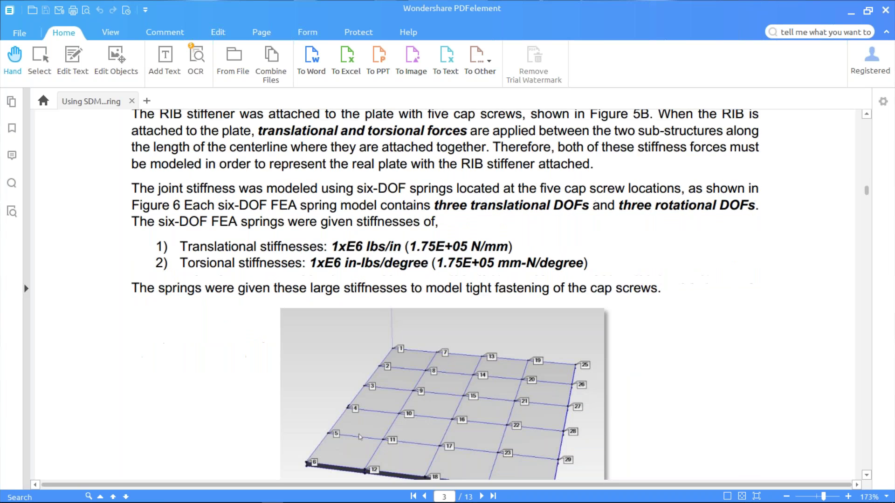
scroll(314, 336, down, 6)
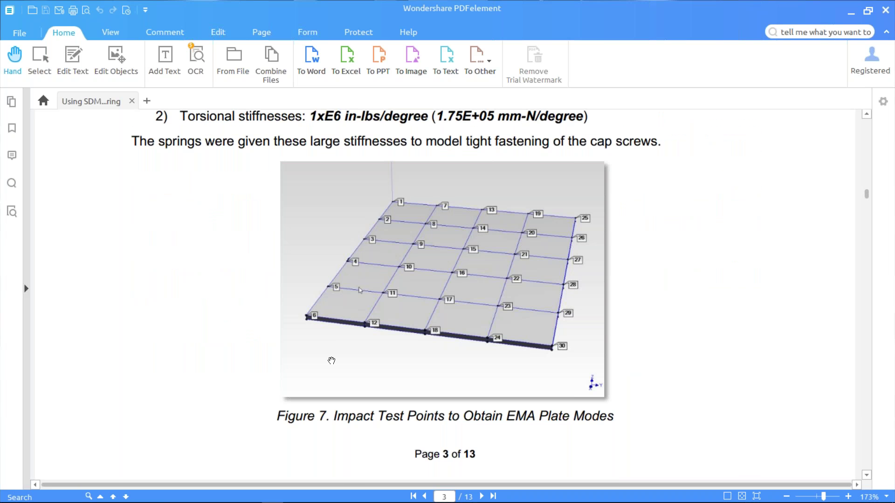
scroll(333, 359, up, 3)
scroll(333, 360, down, 3)
scroll(329, 362, up, 10)
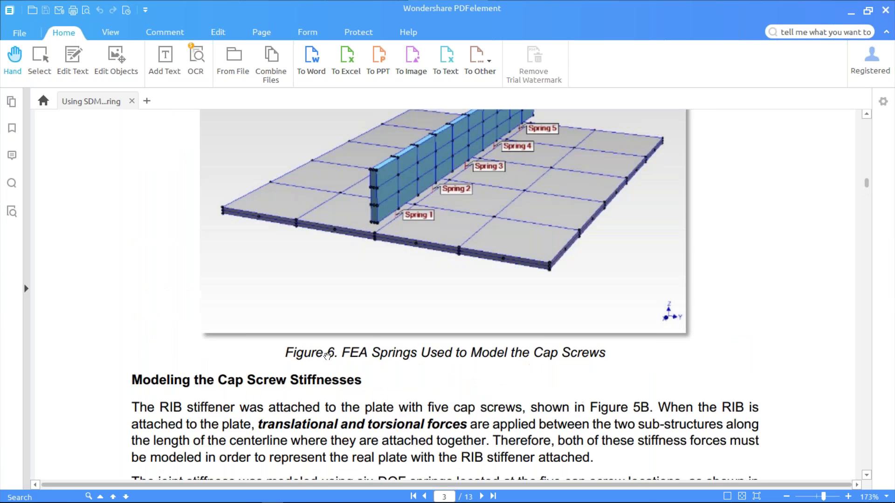
scroll(327, 357, up, 12)
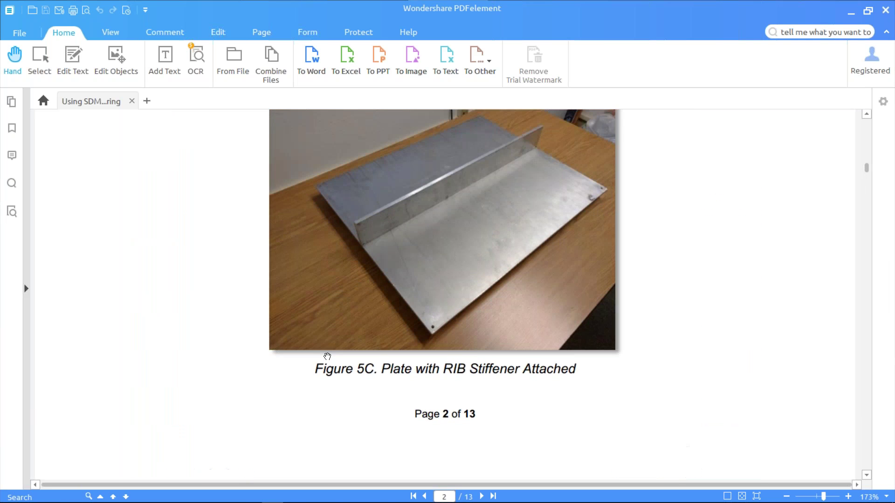
scroll(327, 356, up, 3)
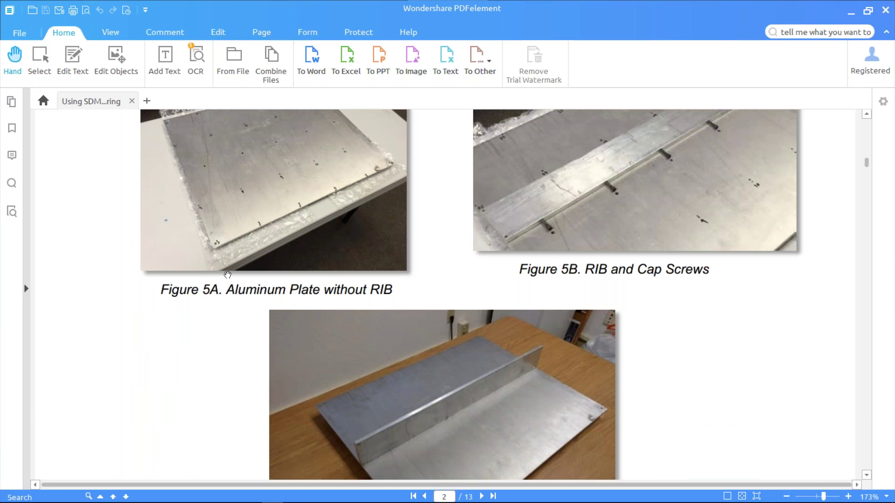
Reread the cap screw stiffness section and compare the impact test points in Figure 7 with the FEA springs in Figure 6.
scroll(218, 307, down, 2)
scroll(217, 307, down, 6)
scroll(218, 307, down, 6)
scroll(218, 307, down, 12)
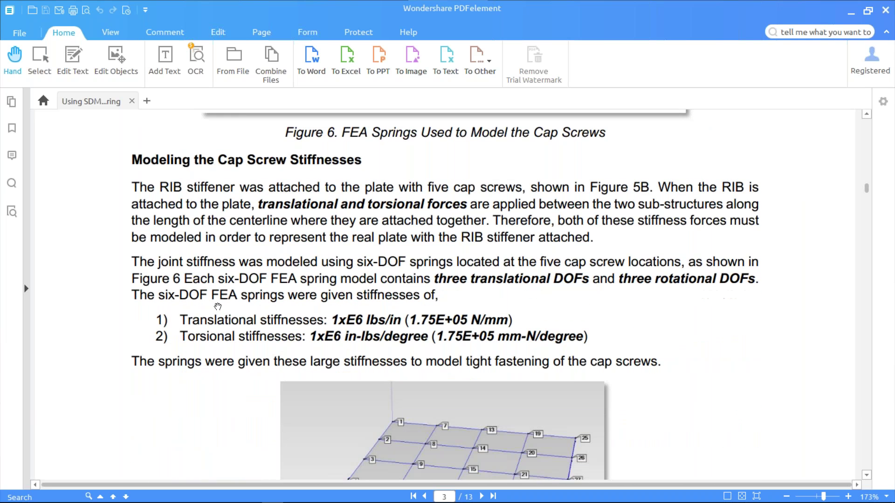
scroll(217, 307, down, 2)
scroll(218, 306, down, 4)
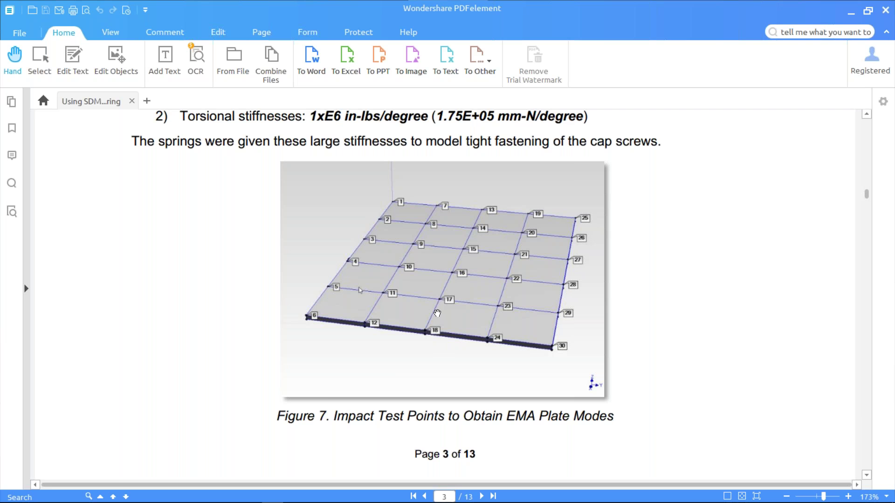
scroll(437, 313, up, 10)
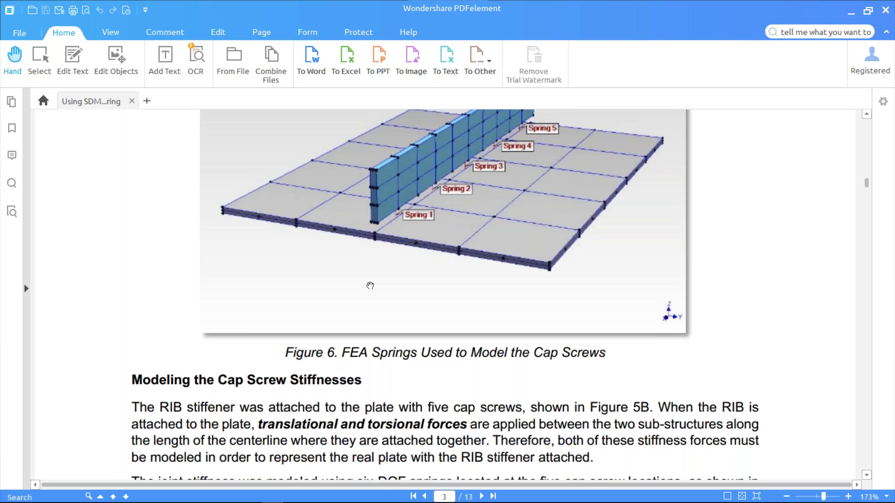
Read the Case 1 section on the EMA and FEA modes of the plate, including the material properties and Figure 8.
scroll(370, 286, down, 3)
scroll(370, 285, down, 15)
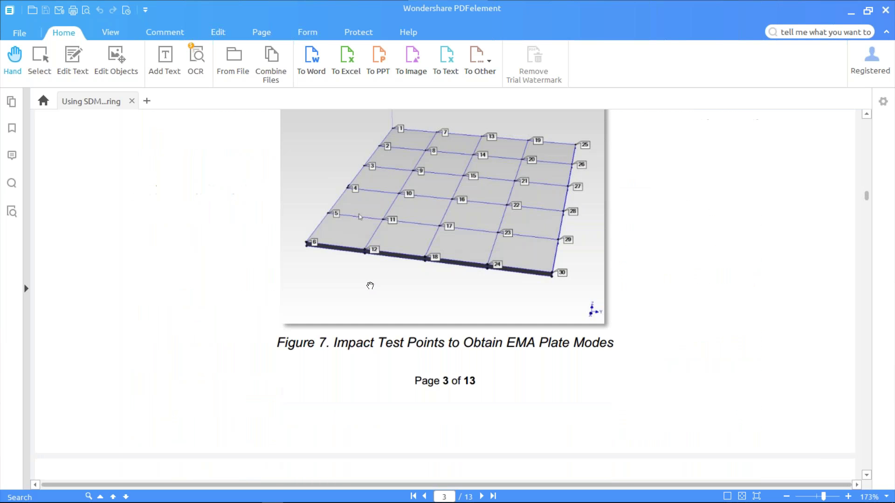
scroll(370, 286, down, 15)
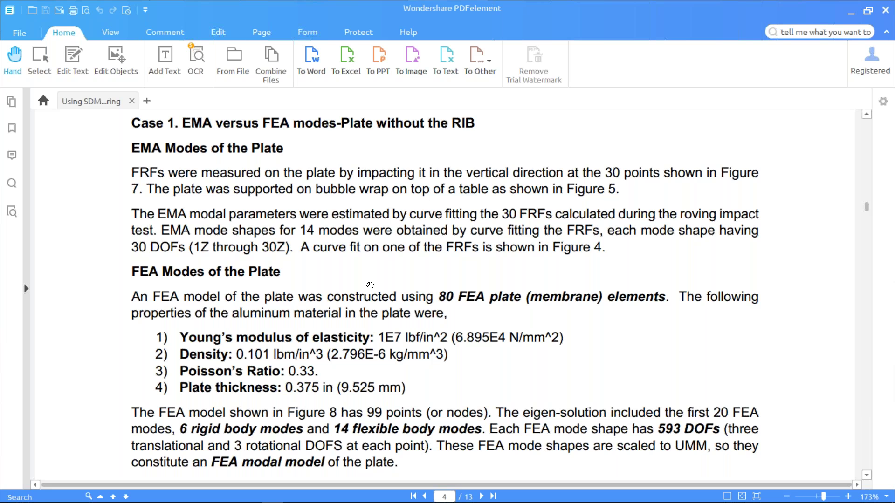
scroll(370, 285, down, 2)
scroll(370, 285, down, 4)
scroll(370, 286, down, 2)
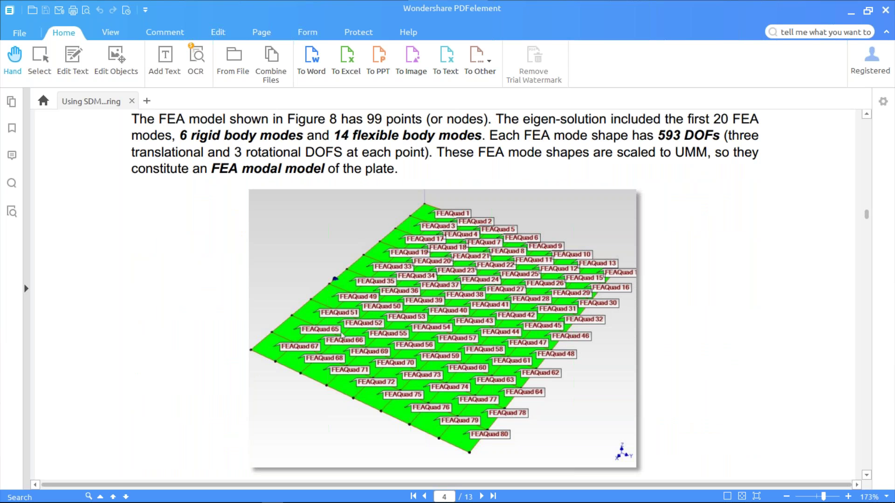
scroll(342, 335, up, 4)
scroll(290, 289, up, 2)
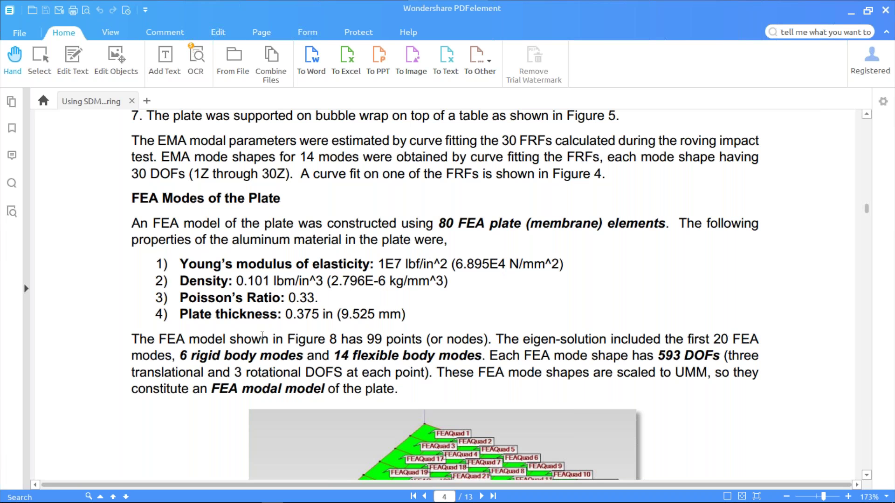
scroll(262, 336, down, 3)
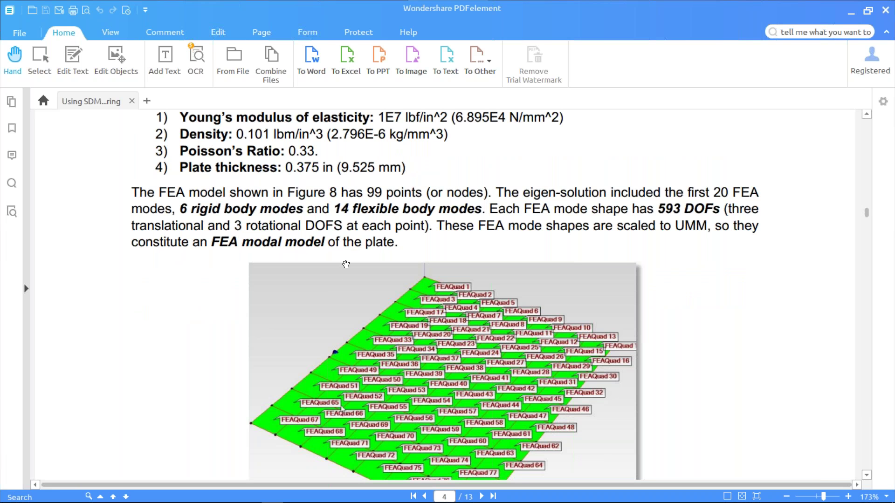
scroll(346, 264, down, 3)
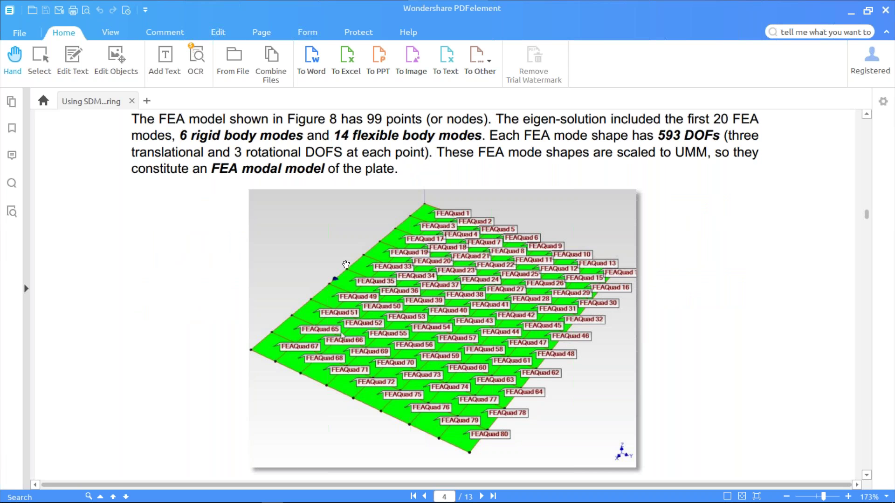
Examine the MAC chart in Figure 9 and relate it to the FEA model in Figure 8 and the test points in Figure 7.
scroll(346, 264, down, 9)
scroll(346, 264, down, 12)
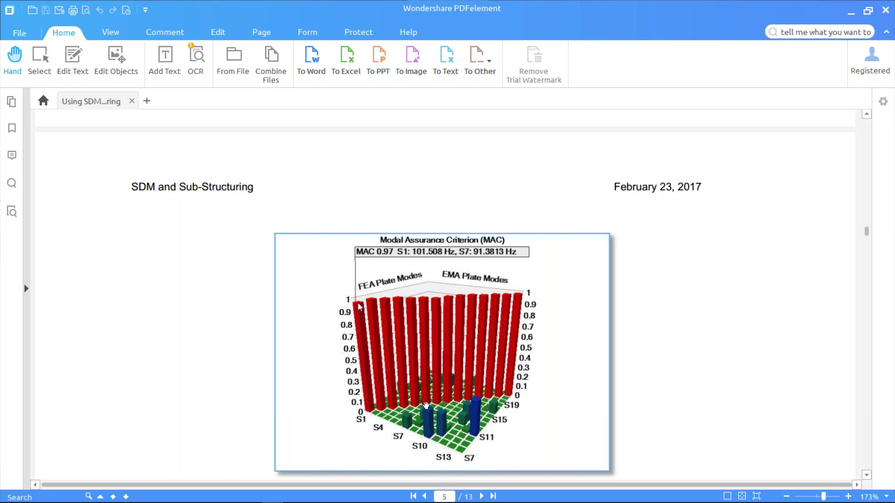
scroll(408, 412, down, 3)
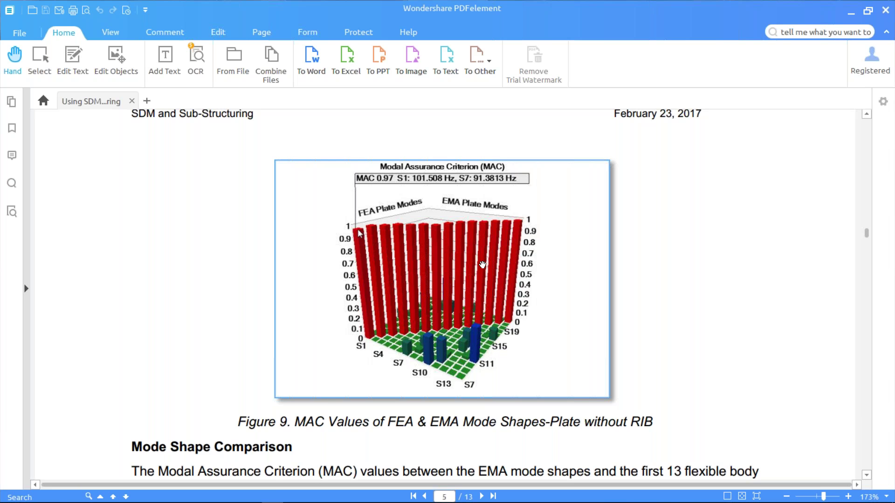
scroll(483, 265, up, 3)
scroll(483, 265, up, 15)
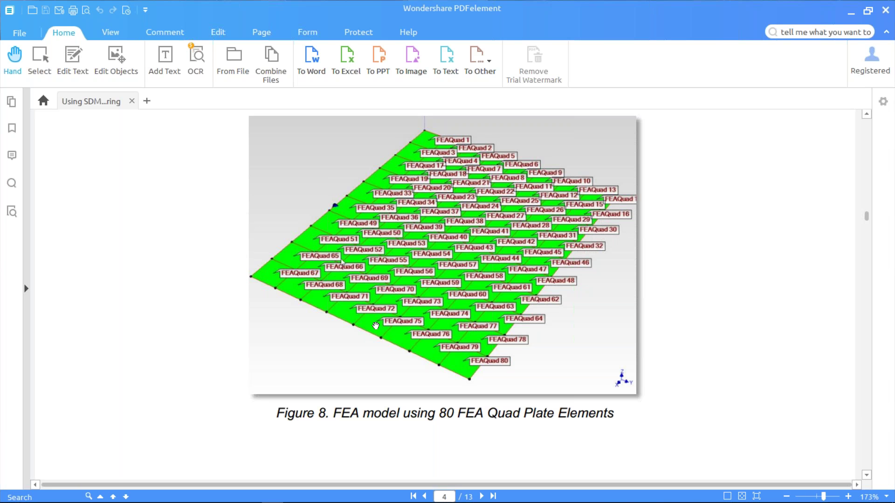
scroll(378, 327, up, 3)
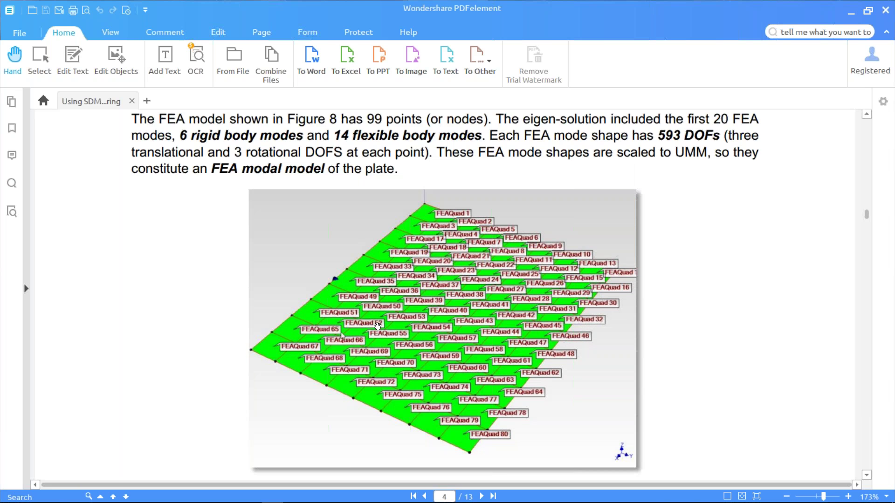
scroll(378, 326, up, 20)
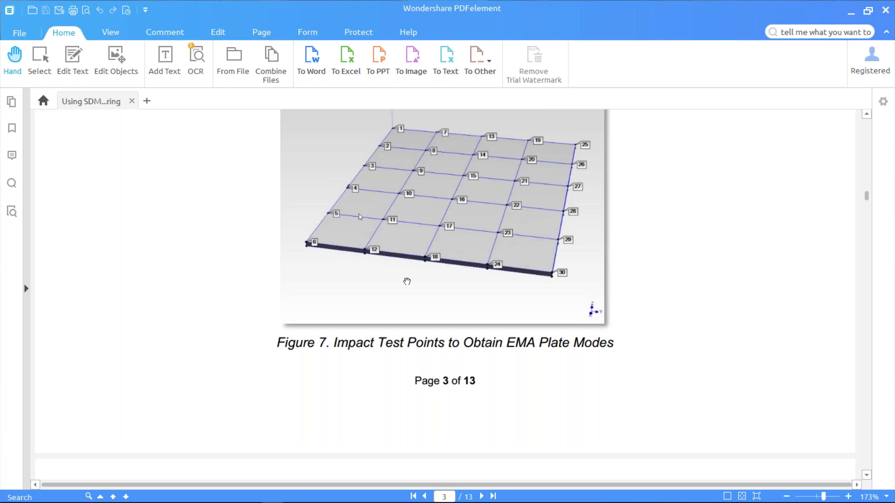
scroll(407, 282, down, 20)
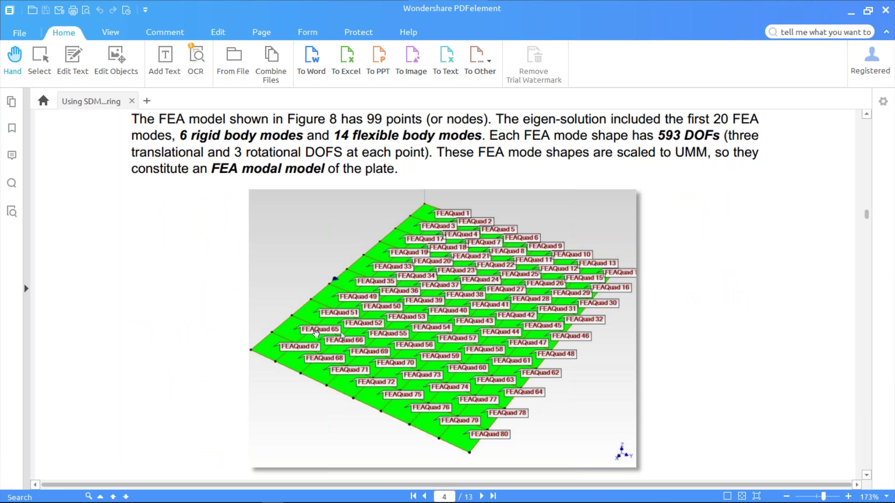
Read the mode shape comparison, modal frequency comparison and hybrid modal model sections on page 5.
scroll(315, 333, down, 15)
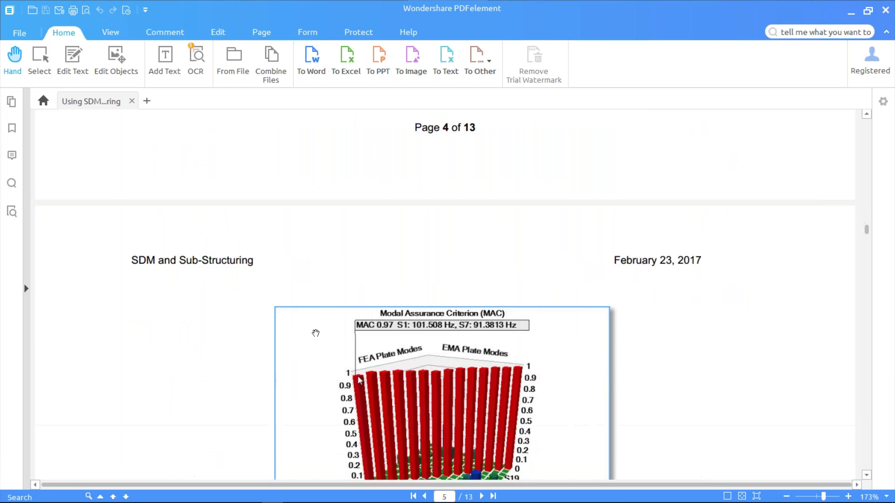
scroll(315, 333, down, 3)
scroll(315, 333, down, 2)
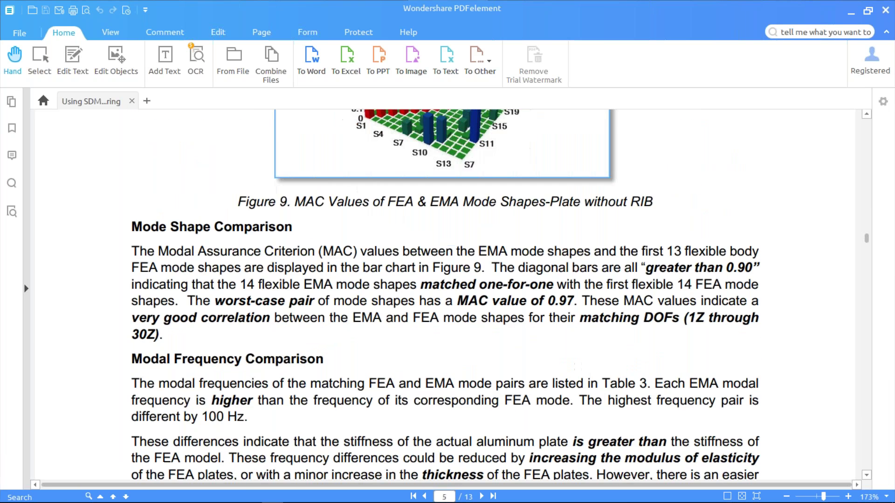
scroll(445, 294, down, 3)
scroll(297, 341, down, 2)
scroll(297, 342, down, 2)
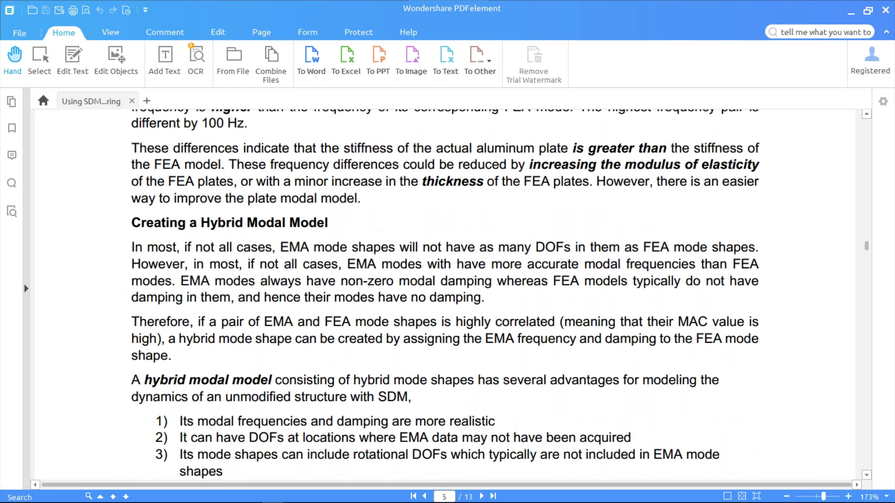
scroll(275, 339, down, 2)
scroll(275, 340, up, 2)
scroll(375, 363, down, 3)
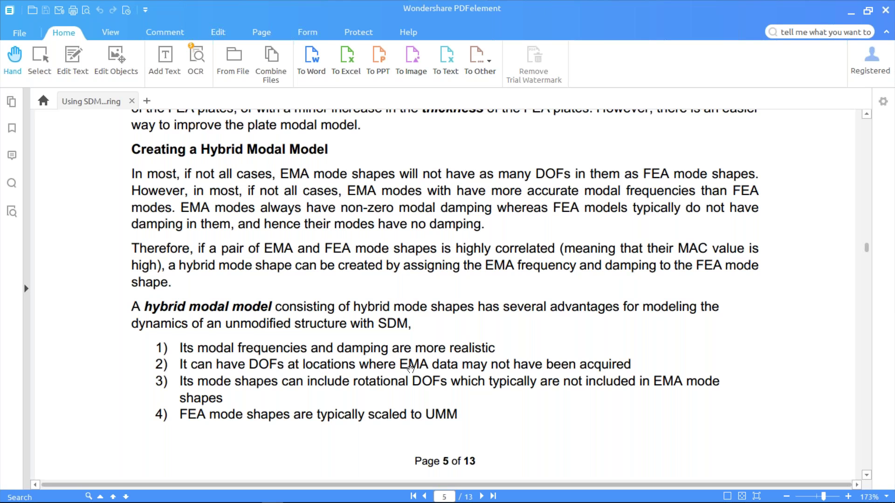
Look back through the FEA plate model in Figure 8 and the cap screw stiffnesses to the spring model in Figure 6.
scroll(410, 369, up, 6)
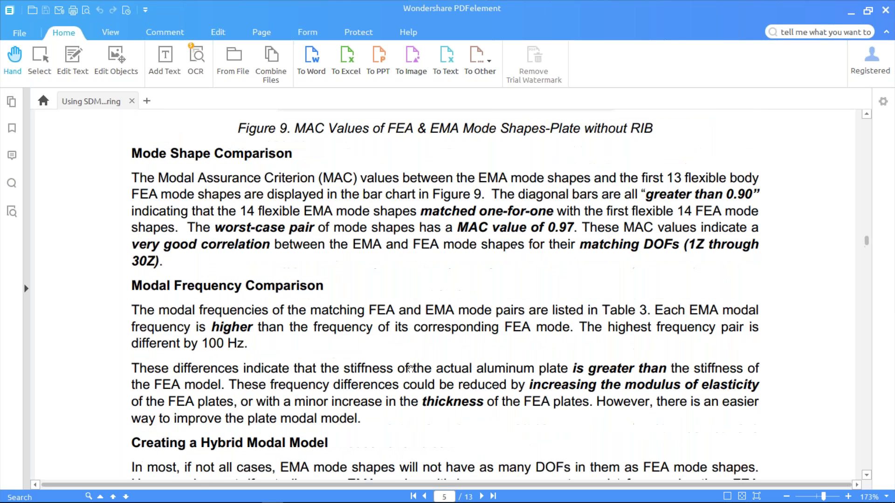
scroll(411, 368, up, 10)
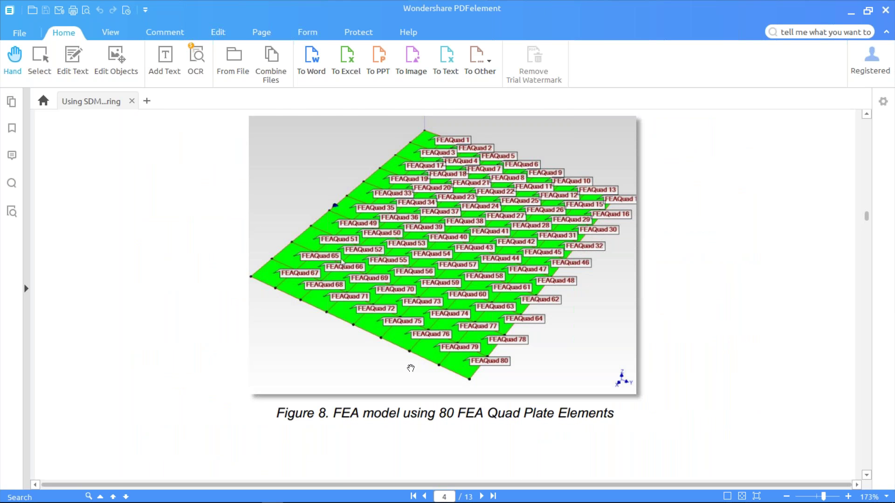
scroll(411, 368, up, 2)
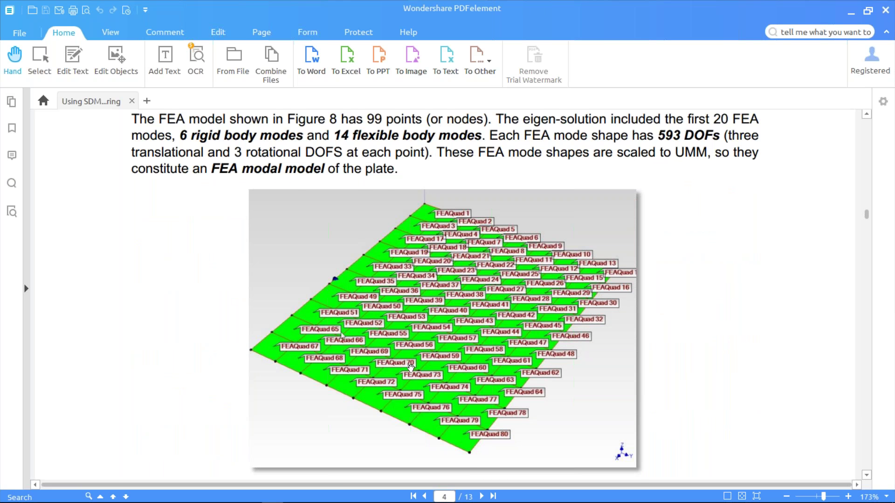
scroll(411, 368, up, 6)
scroll(410, 368, up, 12)
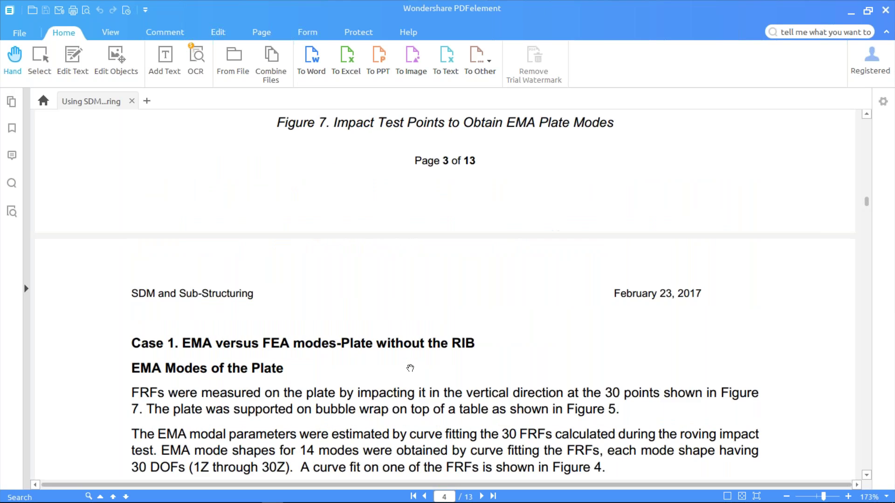
scroll(410, 368, up, 2)
scroll(411, 369, up, 2)
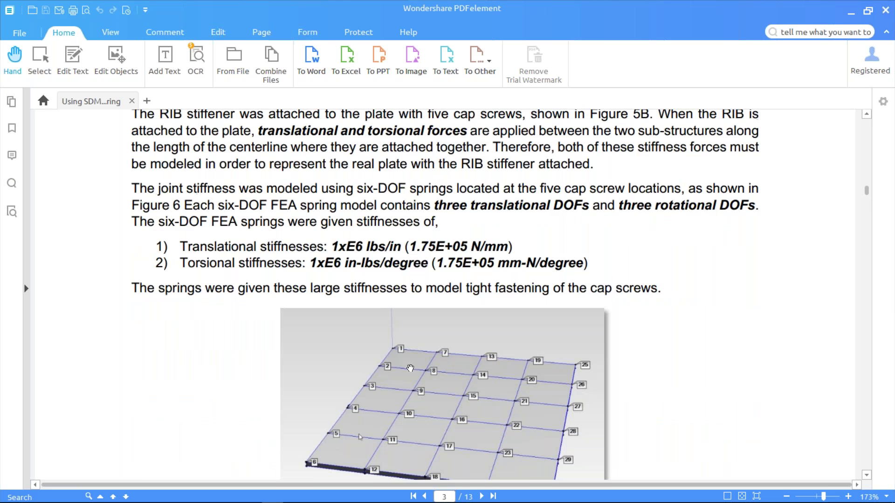
scroll(410, 368, up, 10)
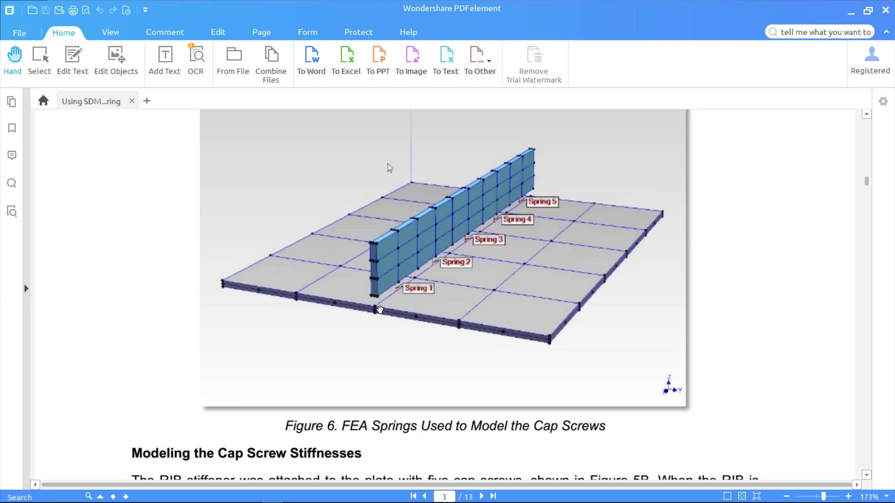
Return to the hybrid modal model section on page 5 and read its listed advantages for modeling with SDM.
scroll(356, 348, down, 3)
scroll(356, 348, down, 6)
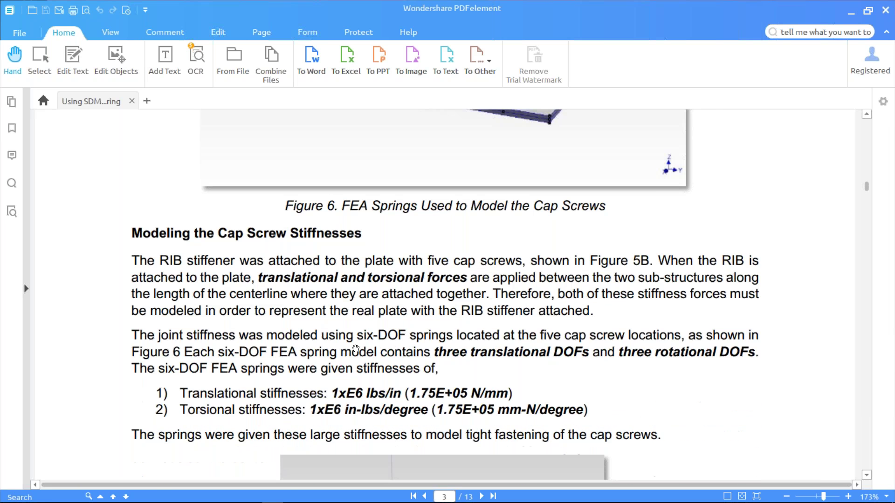
scroll(356, 348, down, 20)
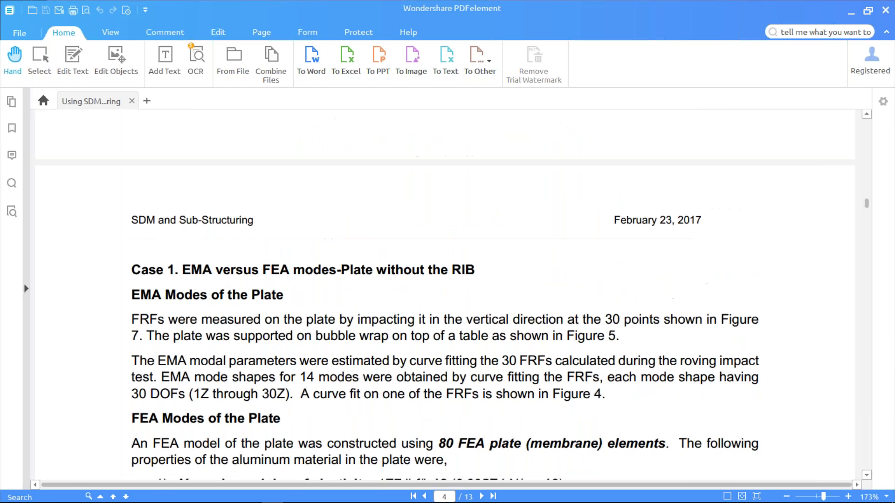
scroll(360, 233, down, 20)
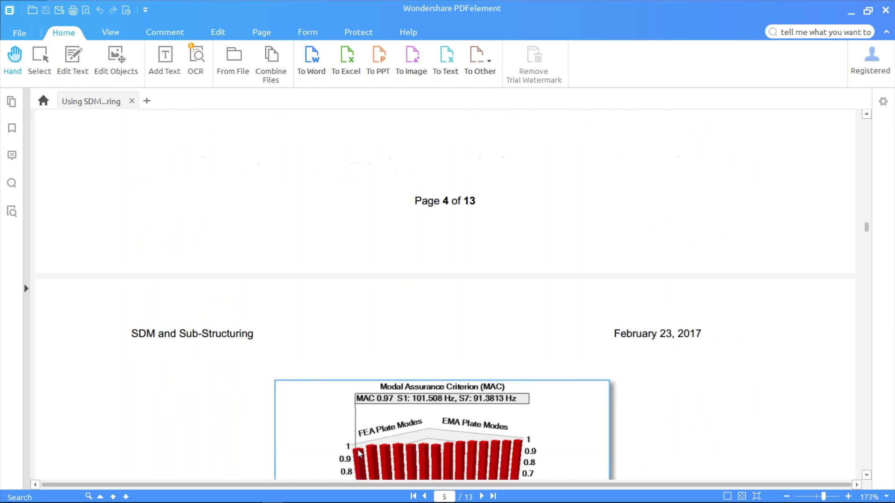
scroll(360, 234, down, 12)
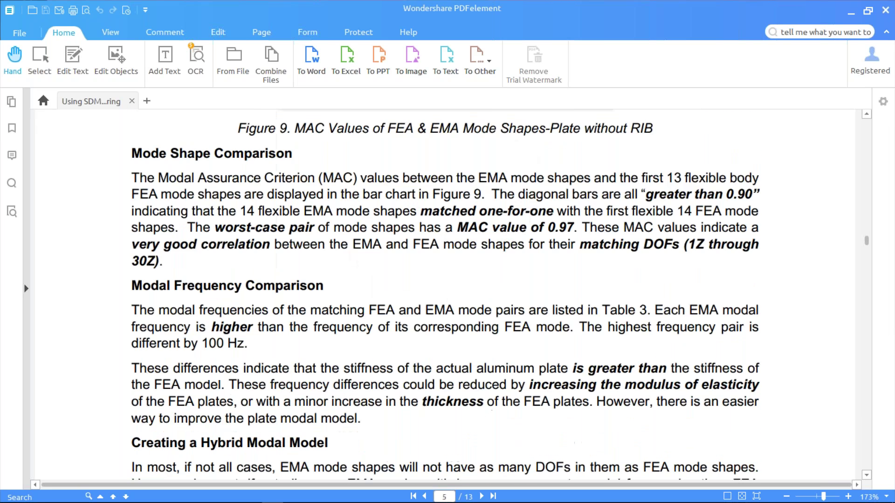
scroll(360, 233, down, 20)
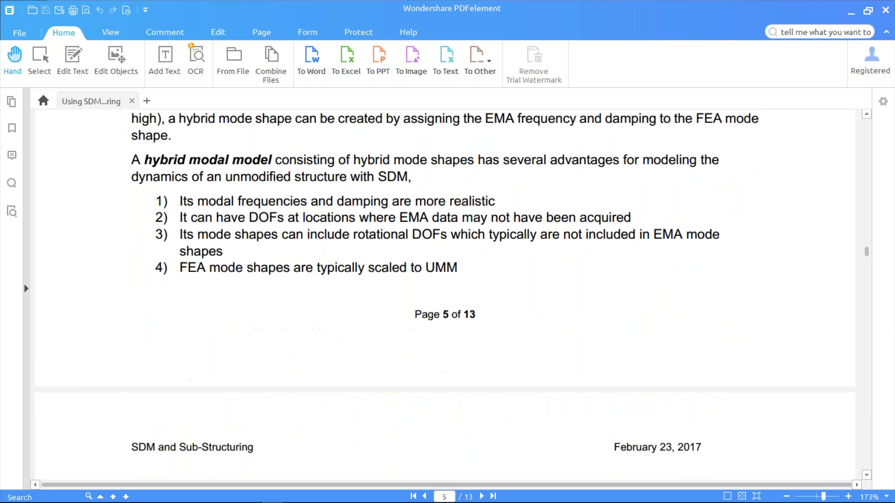
scroll(359, 233, up, 3)
scroll(341, 348, up, 3)
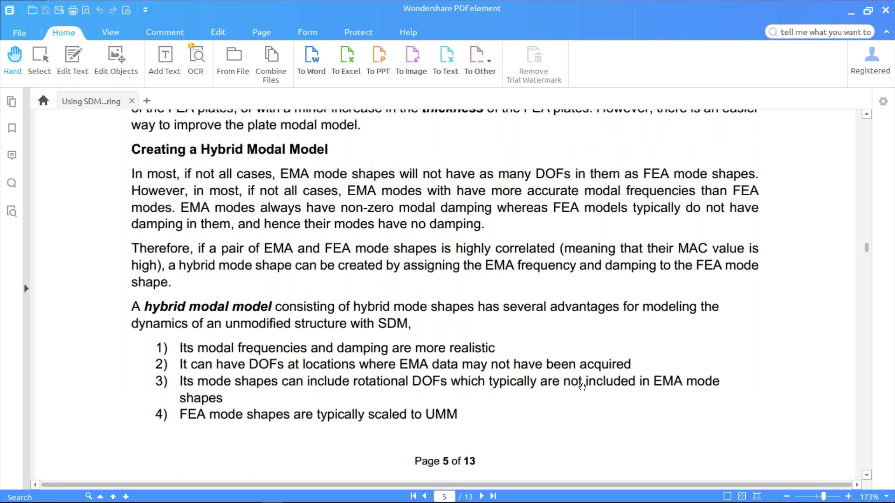
scroll(294, 413, down, 3)
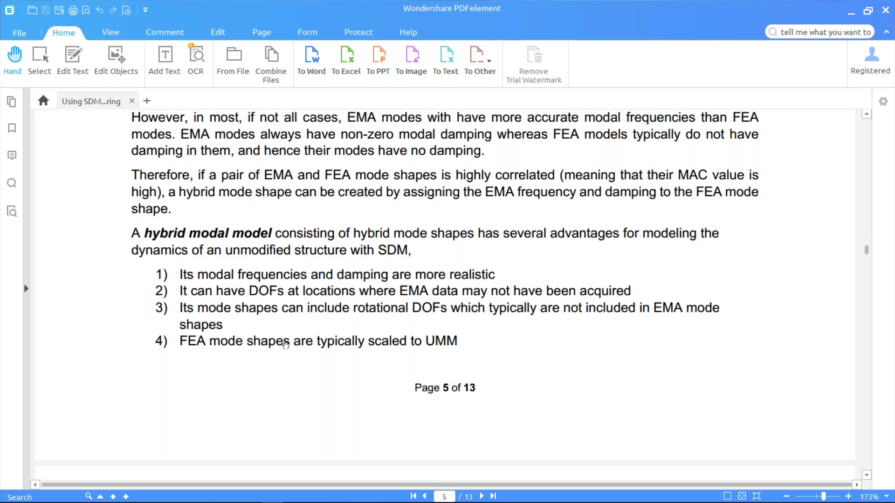
scroll(322, 345, down, 3)
scroll(448, 280, down, 3)
scroll(448, 280, up, 3)
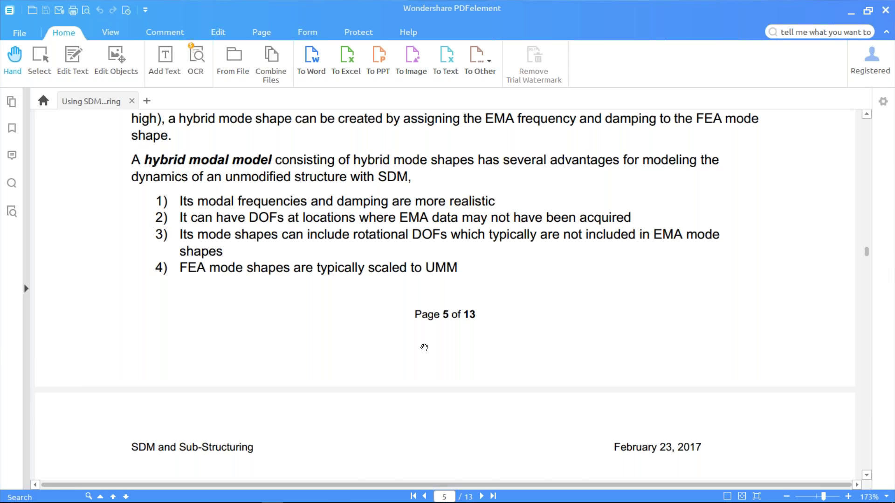
Examine the FEA and EMA frequencies, damping and MAC values in Table 3 and relate them to the MAC chart in Figure 9.
scroll(424, 348, down, 3)
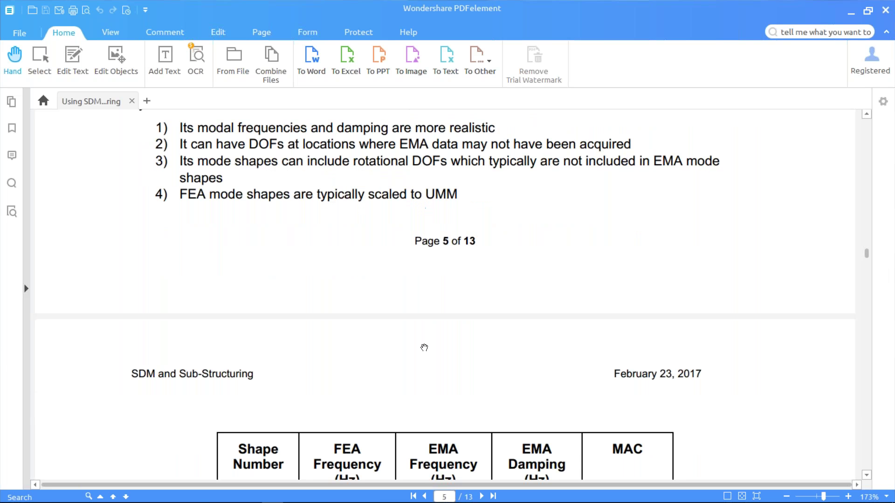
scroll(425, 348, down, 12)
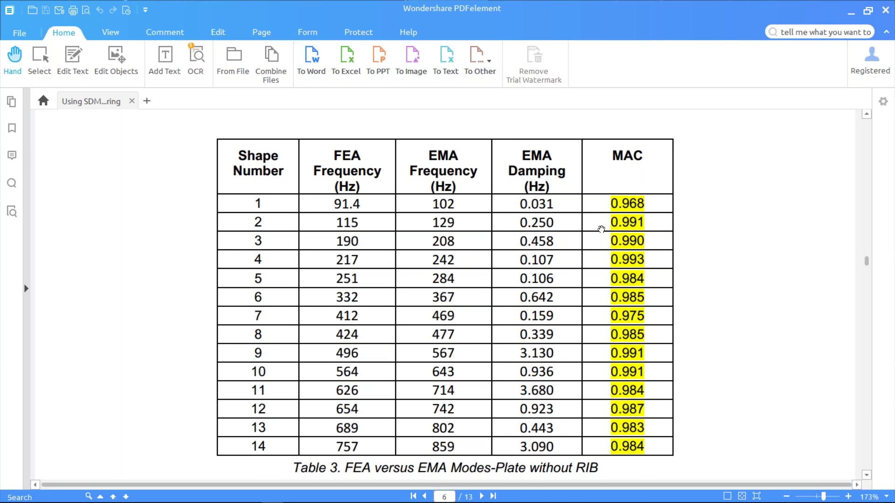
scroll(602, 229, up, 3)
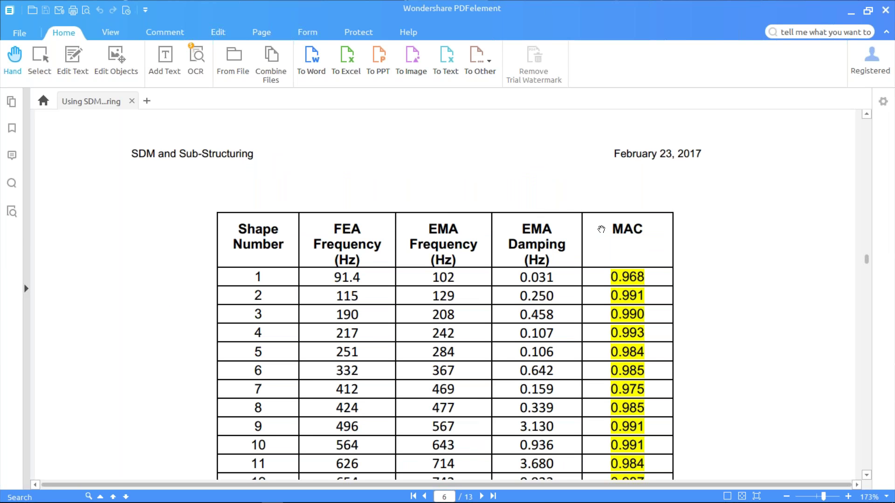
scroll(602, 229, up, 10)
scroll(601, 229, up, 15)
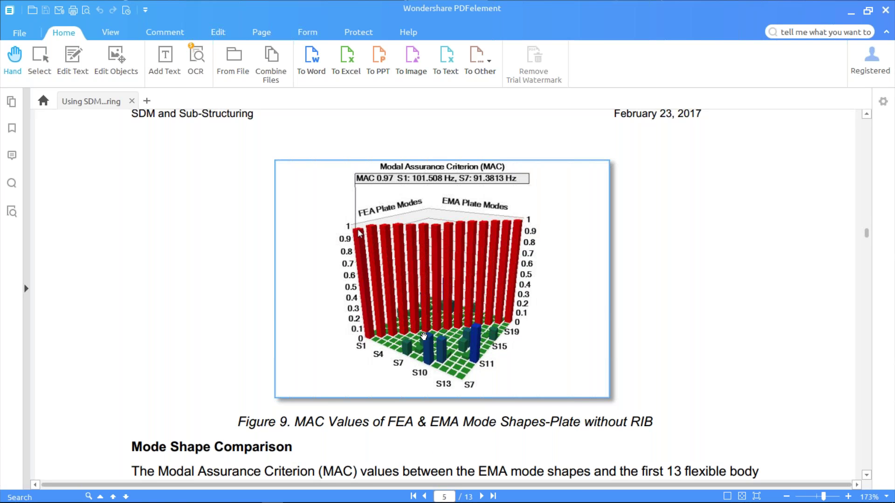
scroll(424, 337, down, 2)
scroll(423, 337, down, 4)
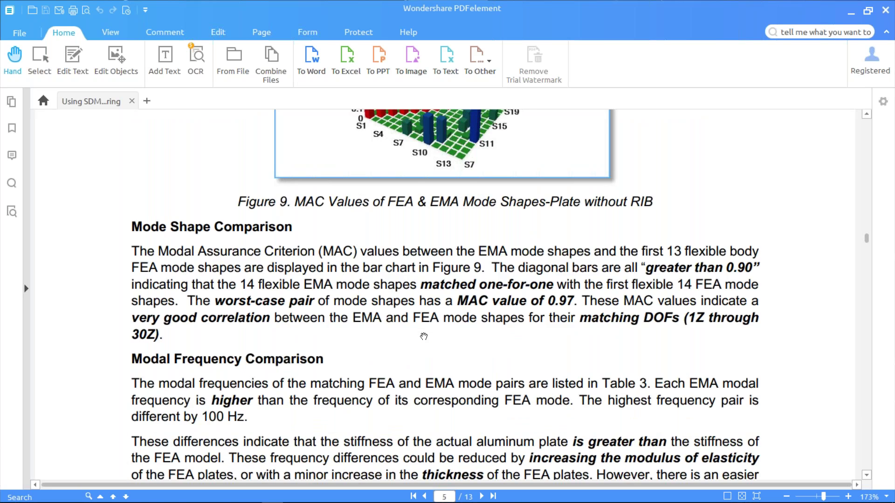
scroll(423, 337, down, 20)
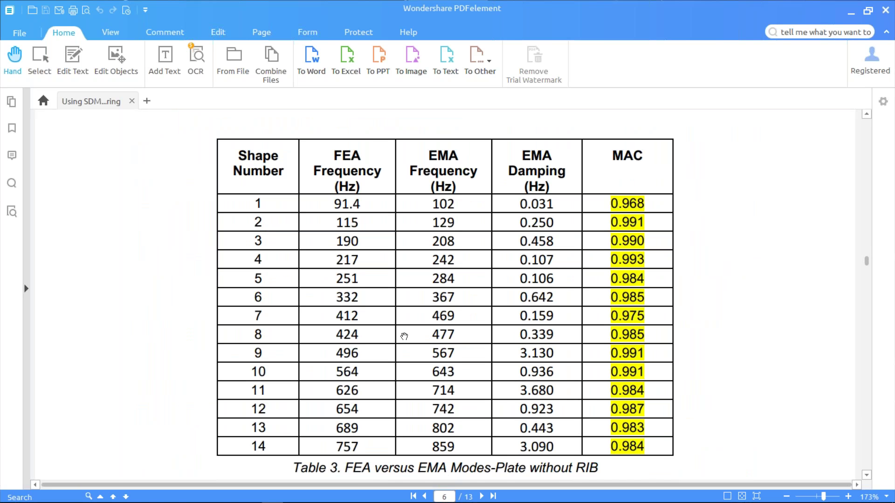
Read the hybrid plate model explanation below Table 3 and examine the RIB quad plate elements in Figure 10.
scroll(404, 336, down, 3)
scroll(404, 337, down, 1)
scroll(405, 337, down, 6)
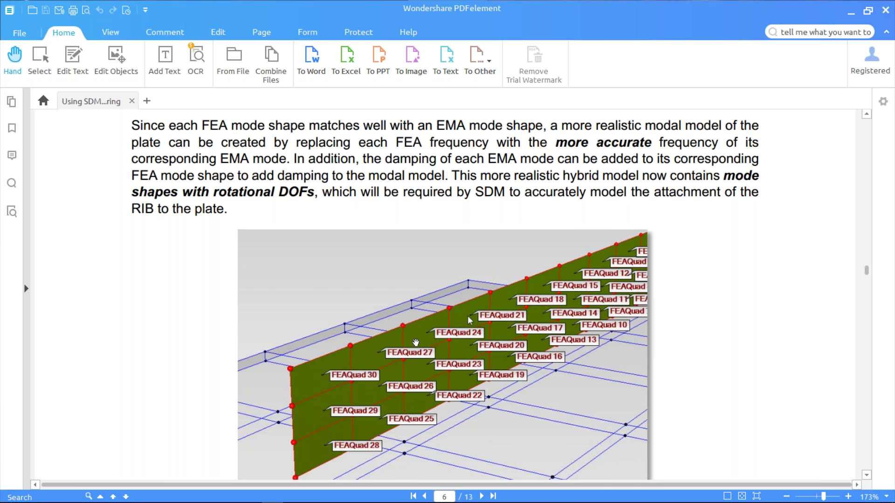
scroll(362, 389, down, 3)
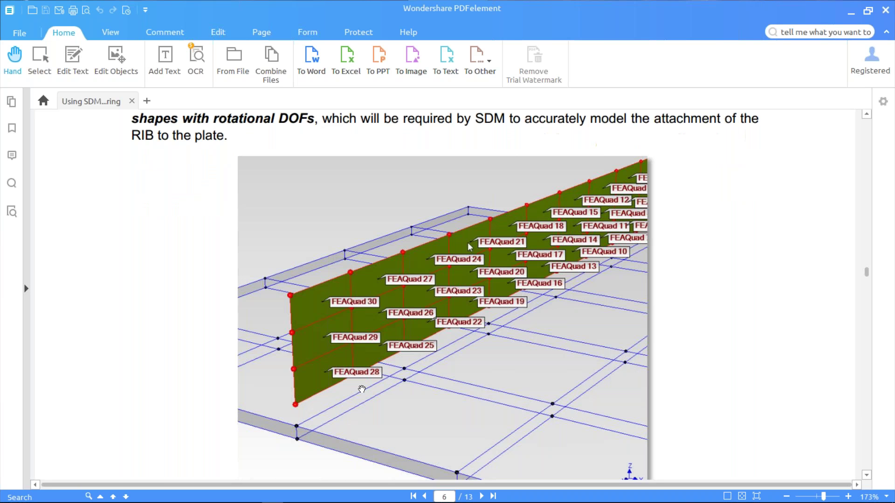
scroll(362, 389, up, 3)
scroll(362, 390, down, 6)
scroll(362, 390, down, 19)
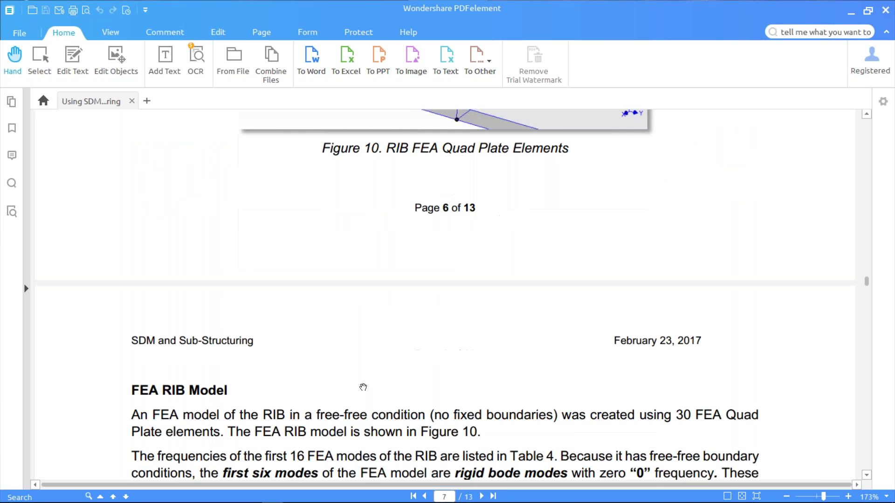
Read the FEA RIB model, RIB impact test and hybrid RIB model sections on page 7, including the curve fit in Figure 11.
scroll(363, 387, down, 3)
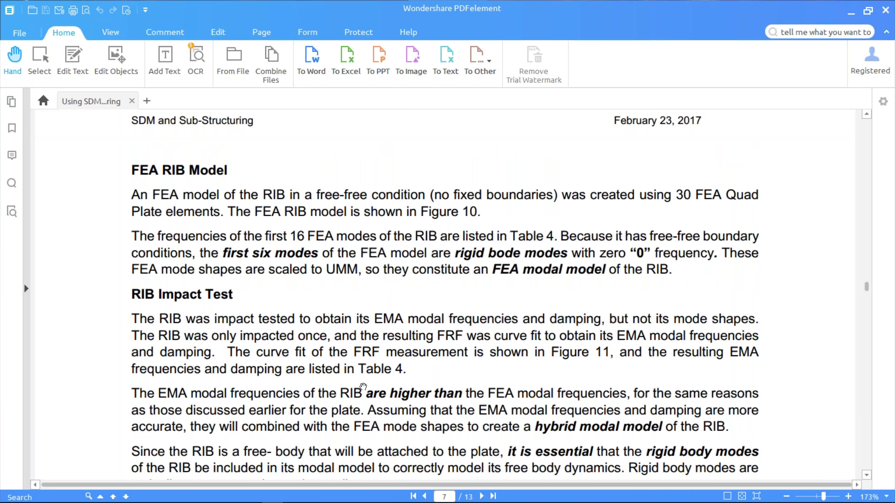
scroll(364, 386, down, 9)
scroll(364, 387, down, 3)
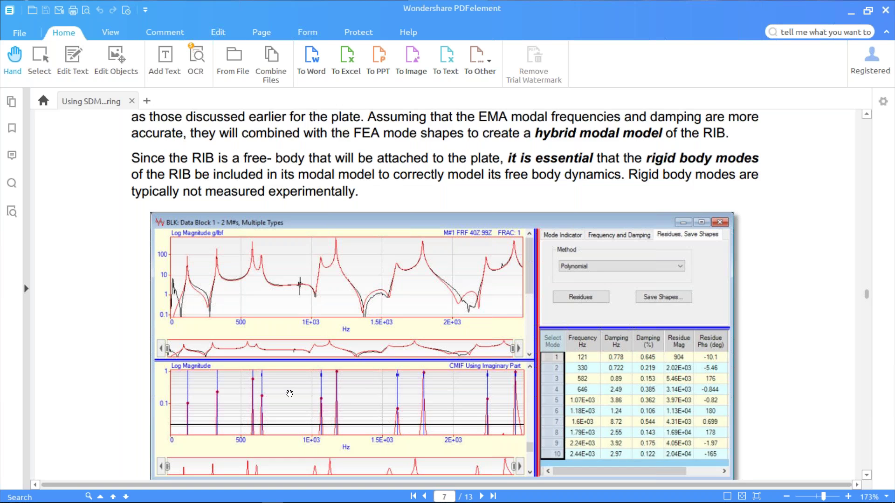
scroll(289, 395, down, 3)
scroll(289, 395, up, 3)
scroll(356, 391, down, 3)
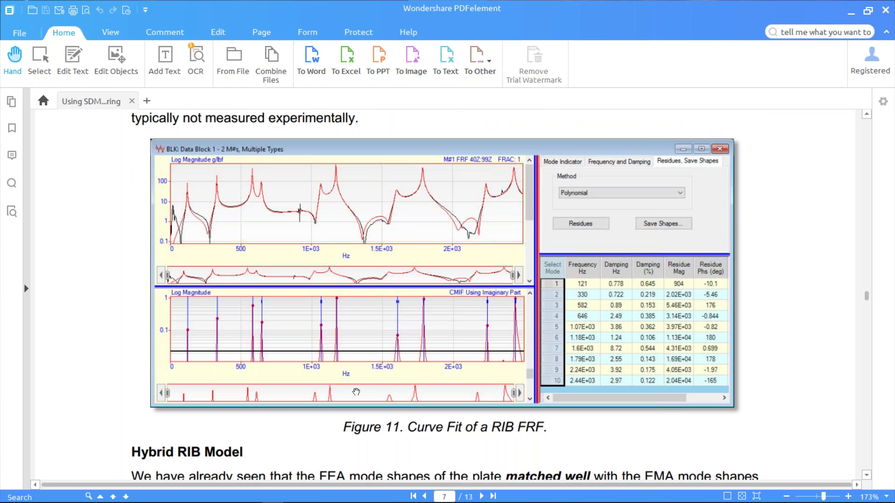
scroll(356, 392, down, 3)
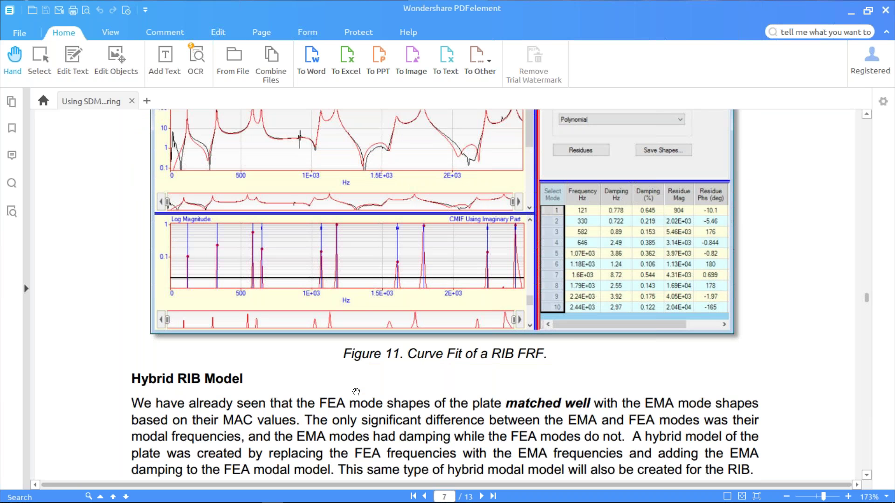
scroll(356, 392, down, 3)
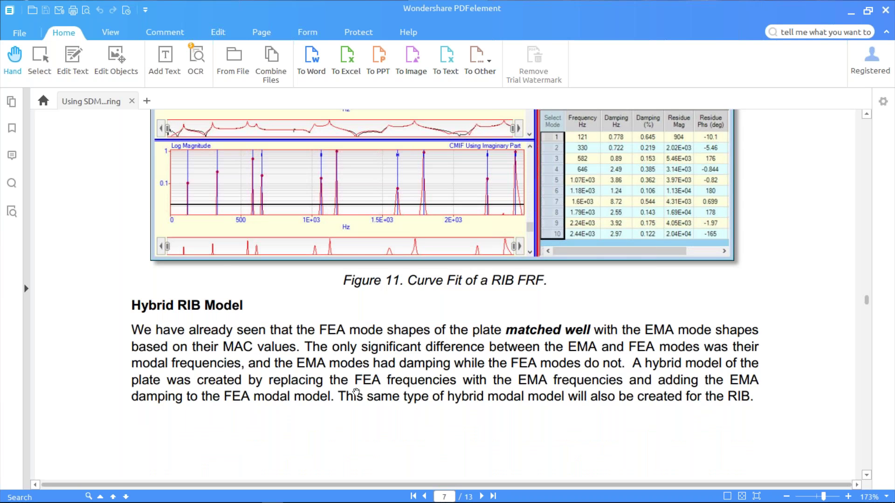
scroll(356, 392, down, 6)
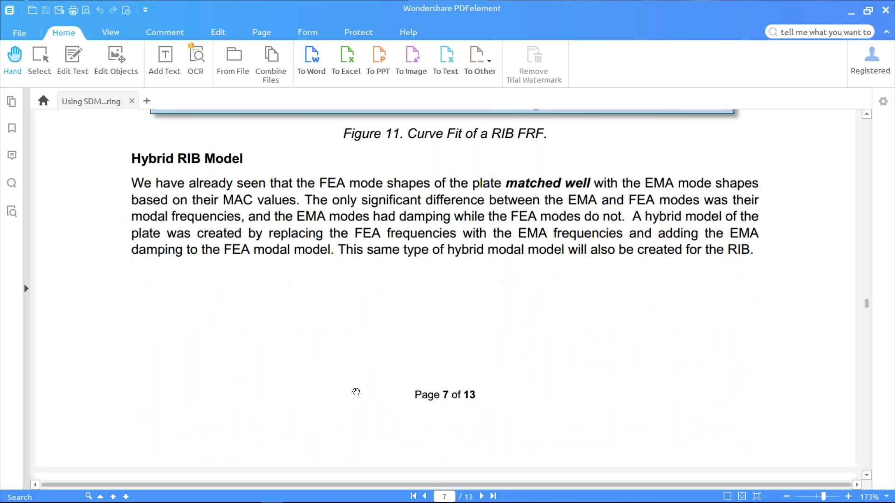
Examine the RIB modal frequencies and damping in Table 4 and relate them to the RIB curve fit in Figure 11.
scroll(356, 393, down, 9)
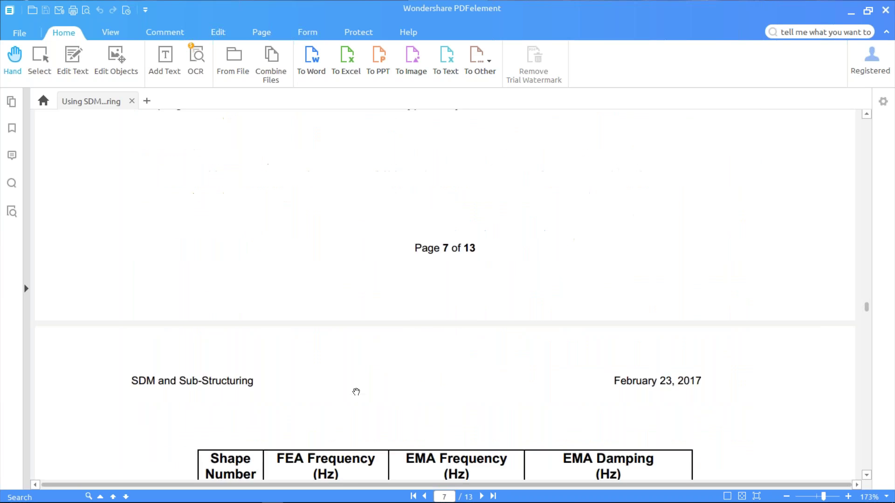
scroll(356, 393, down, 12)
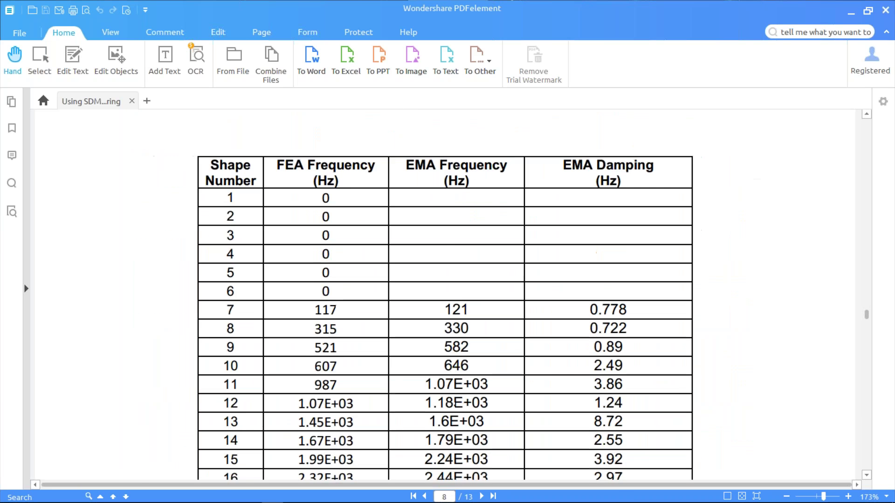
scroll(356, 392, up, 3)
scroll(301, 317, down, 3)
scroll(300, 317, up, 3)
scroll(427, 318, up, 3)
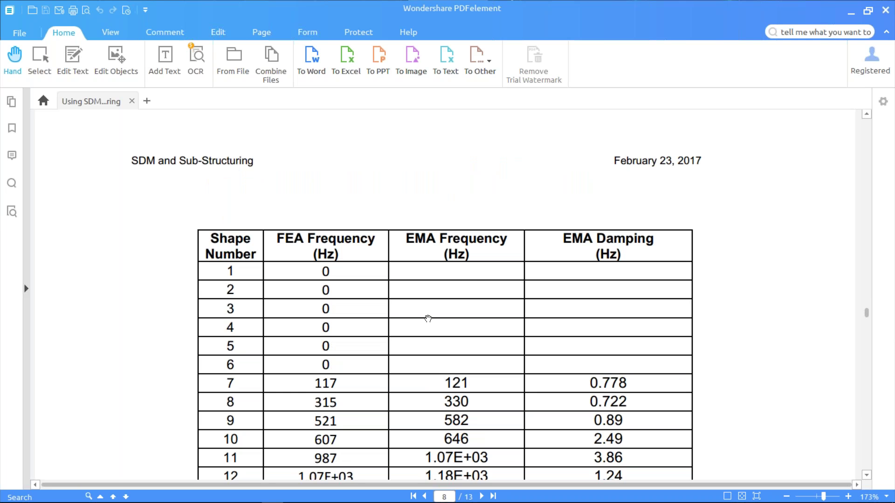
scroll(428, 319, up, 10)
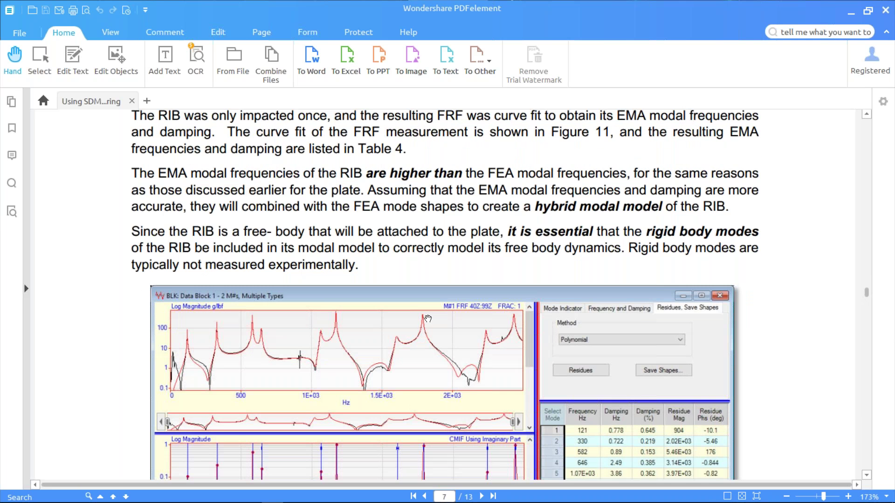
scroll(428, 319, down, 9)
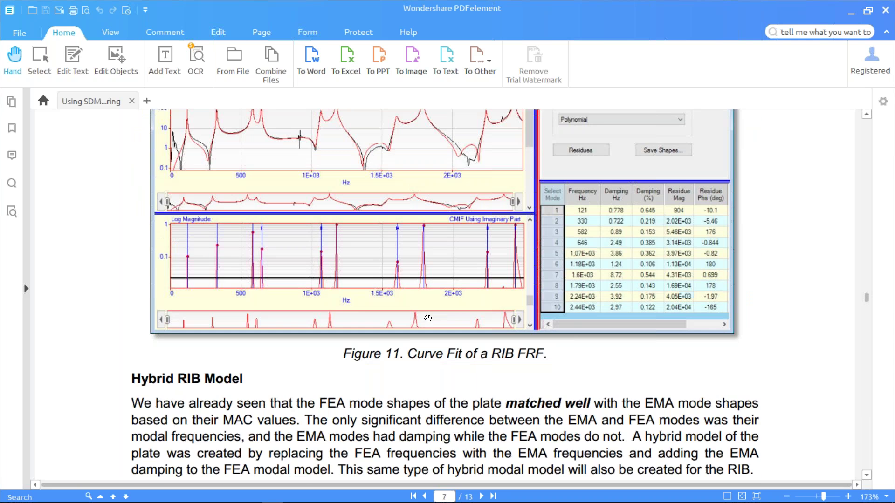
scroll(428, 319, down, 20)
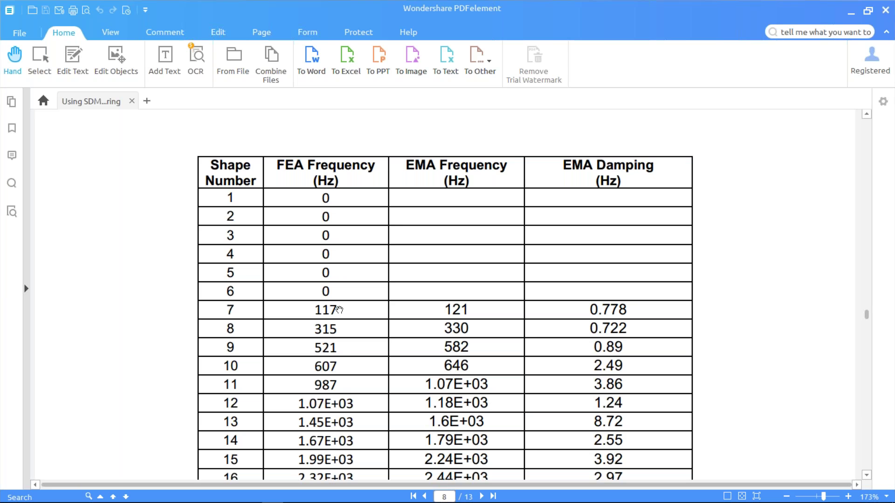
scroll(337, 364, down, 3)
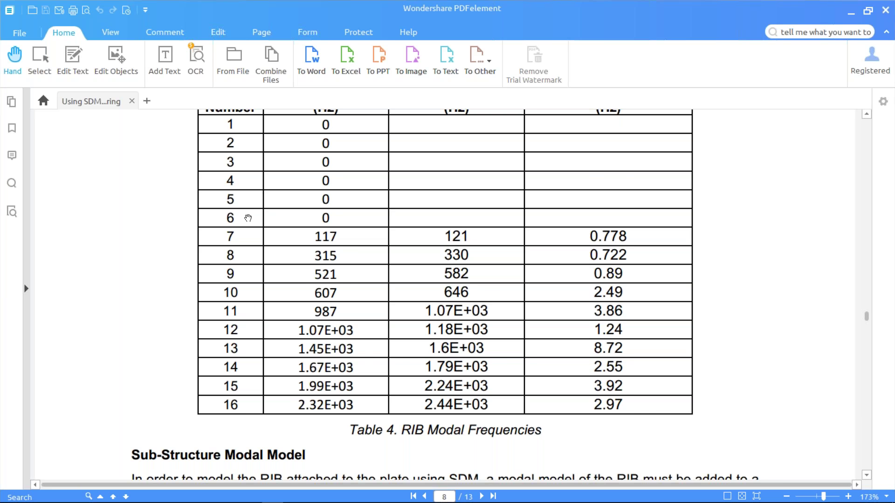
Read the Sub-Structure Modal Model section on page 8, covering point numbering, block diagonal format, DOFs and the FEA springs.
scroll(387, 274, down, 3)
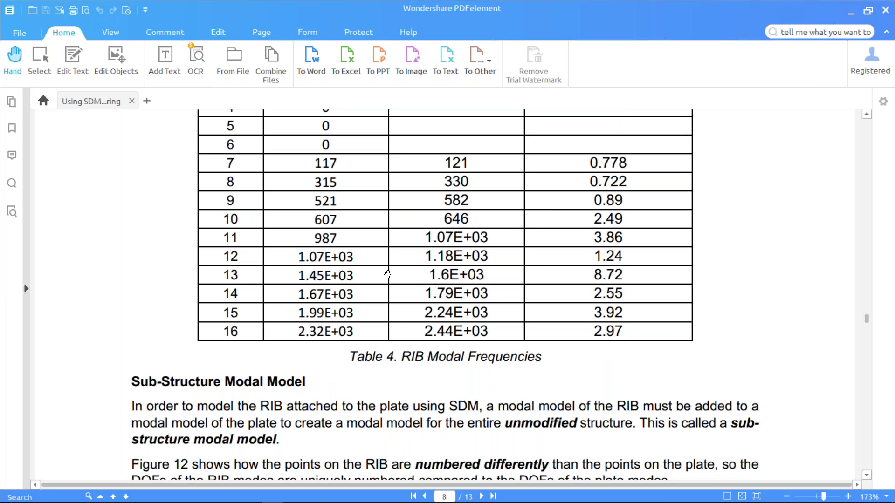
scroll(388, 274, down, 3)
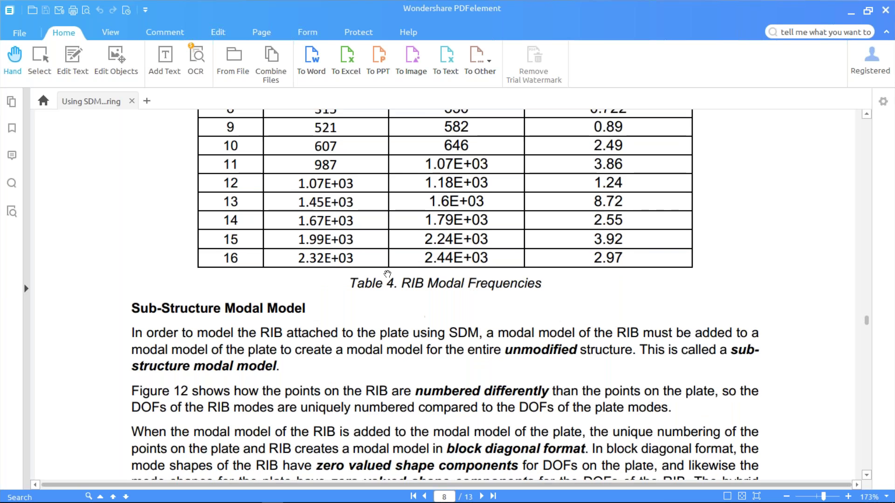
scroll(387, 274, down, 6)
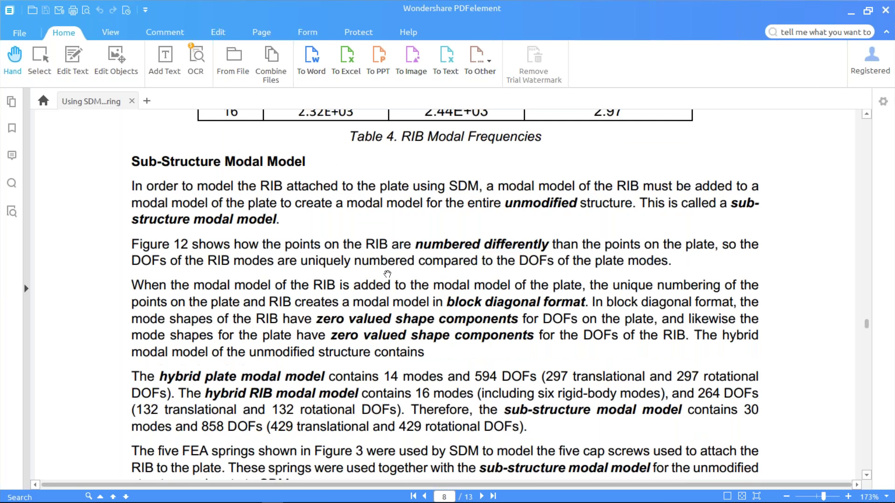
scroll(388, 274, down, 3)
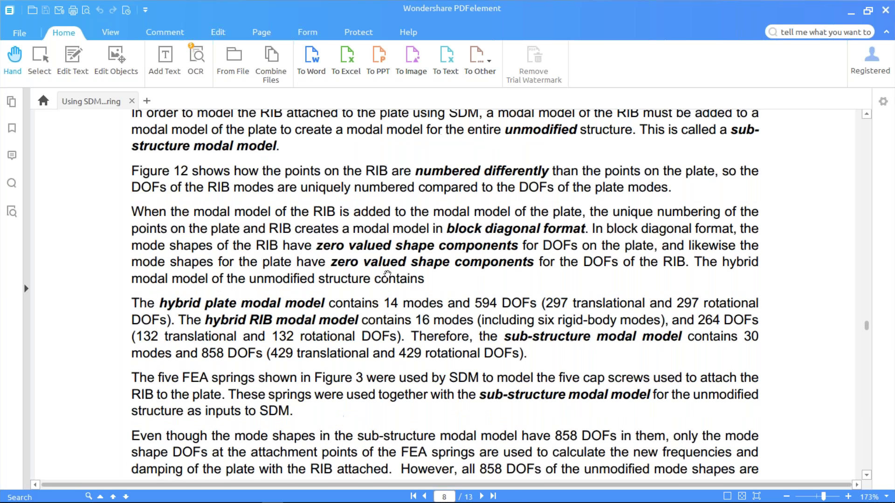
scroll(387, 274, down, 3)
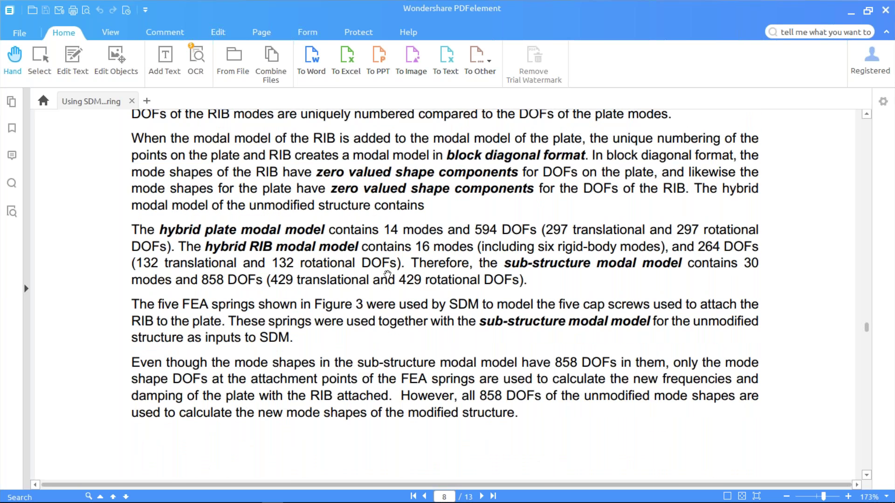
Reread the Sub-Structure Modal Model section on page 8 from its opening paragraph, covering how the RIB model is added to the plate model.
scroll(388, 274, down, 18)
scroll(387, 274, up, 9)
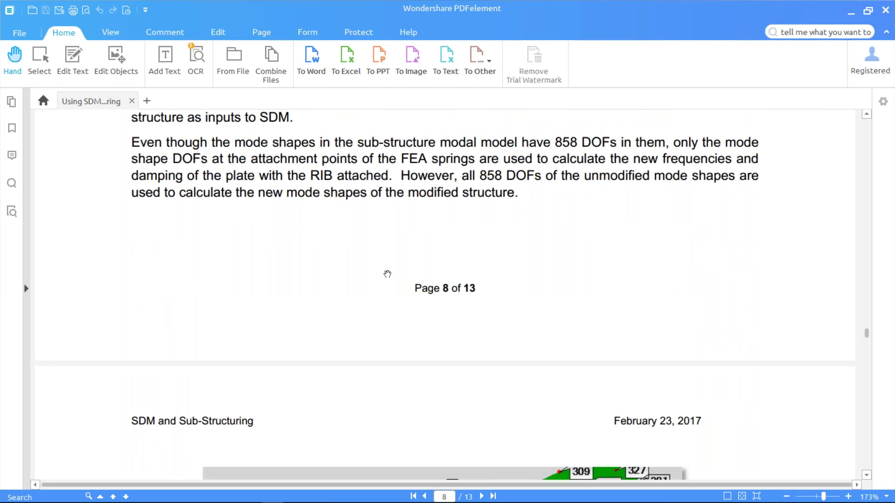
scroll(387, 274, up, 6)
scroll(387, 274, up, 6)
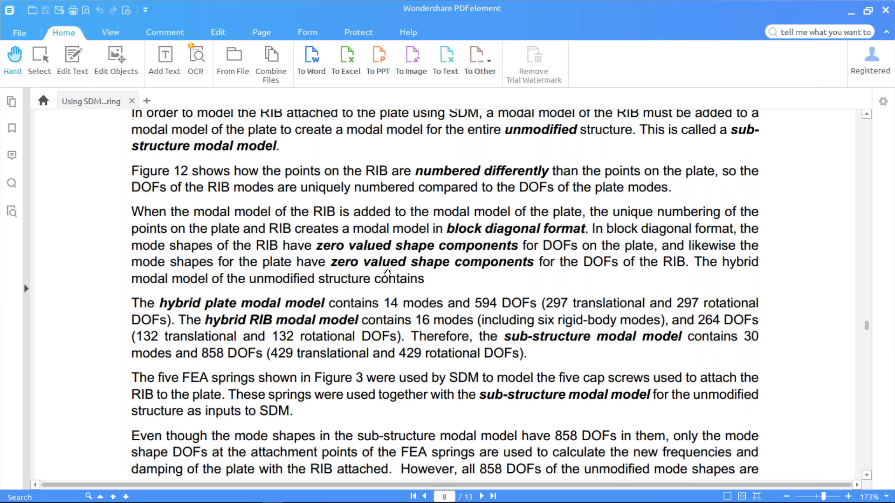
scroll(387, 274, up, 3)
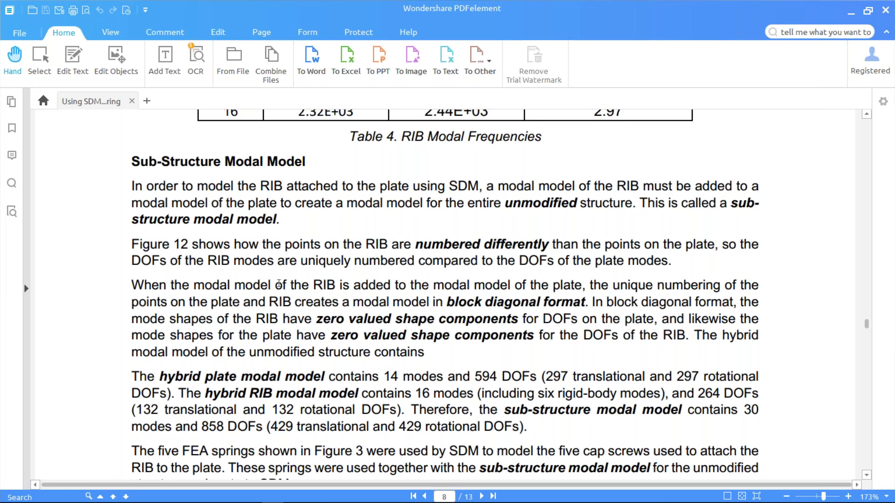
scroll(279, 284, up, 3)
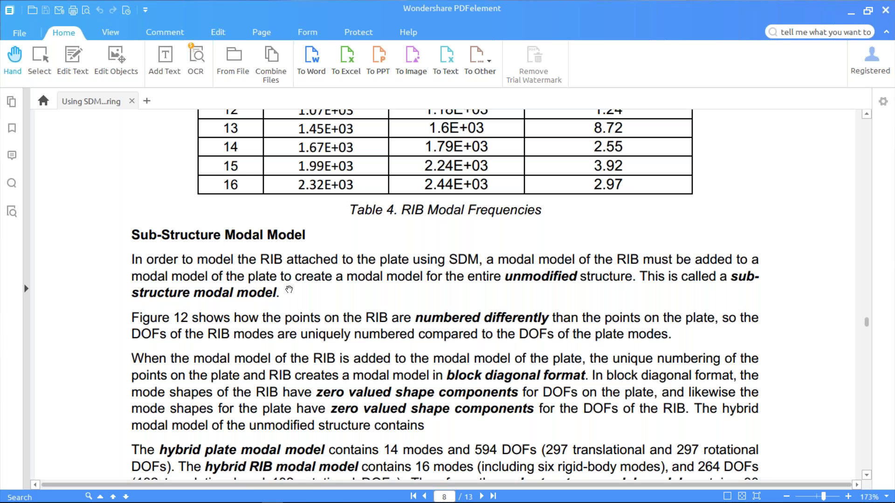
Examine the point numbers of the RIB and plate and the five attachment springs in Figure 12 on page 9.
scroll(289, 289, down, 15)
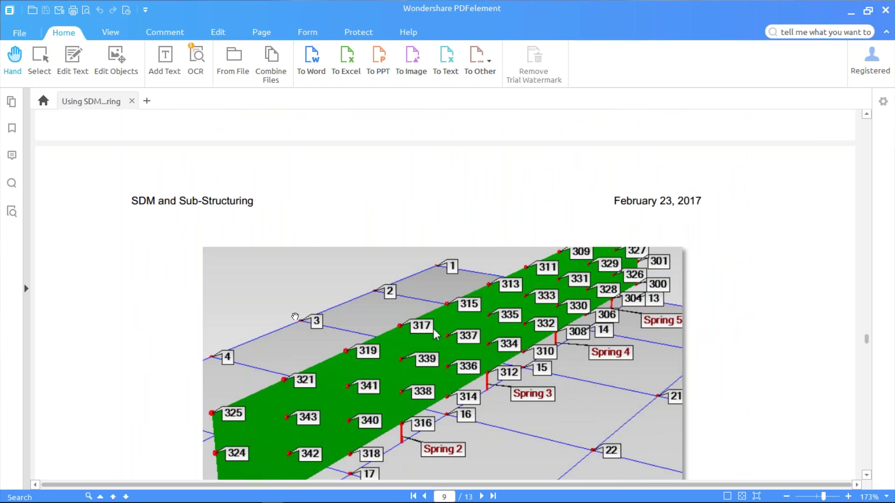
scroll(296, 345, down, 2)
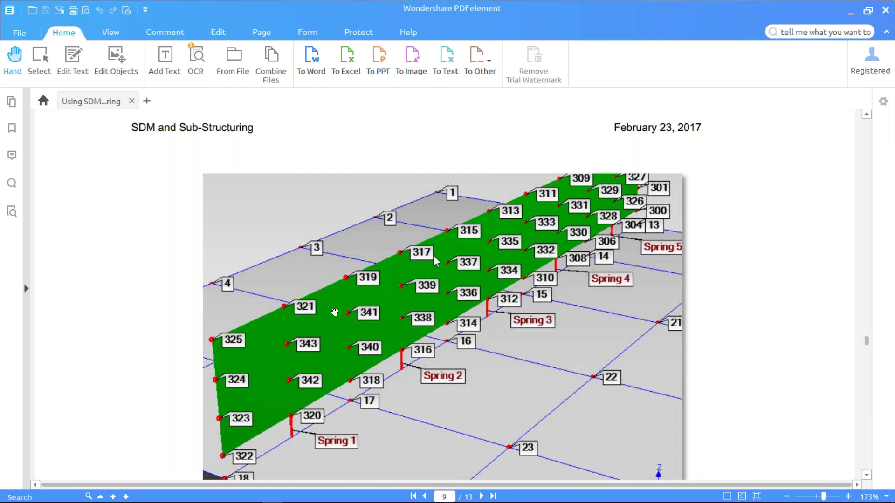
scroll(335, 313, down, 3)
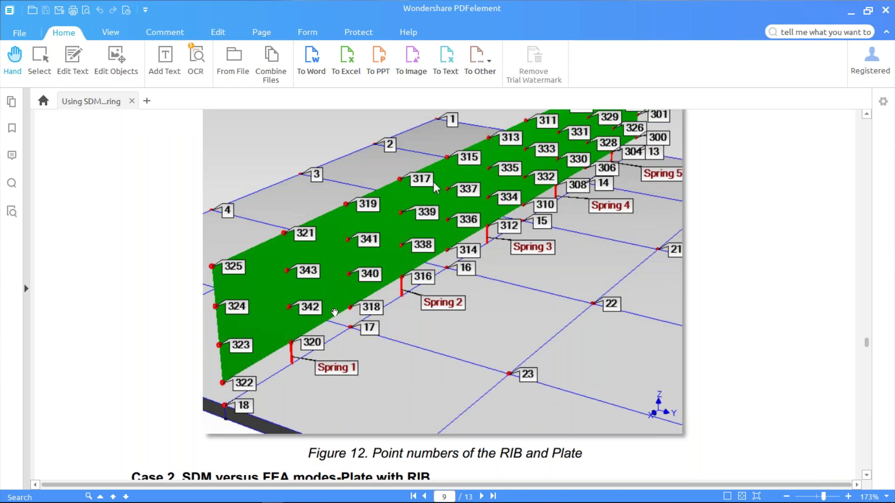
scroll(335, 313, up, 3)
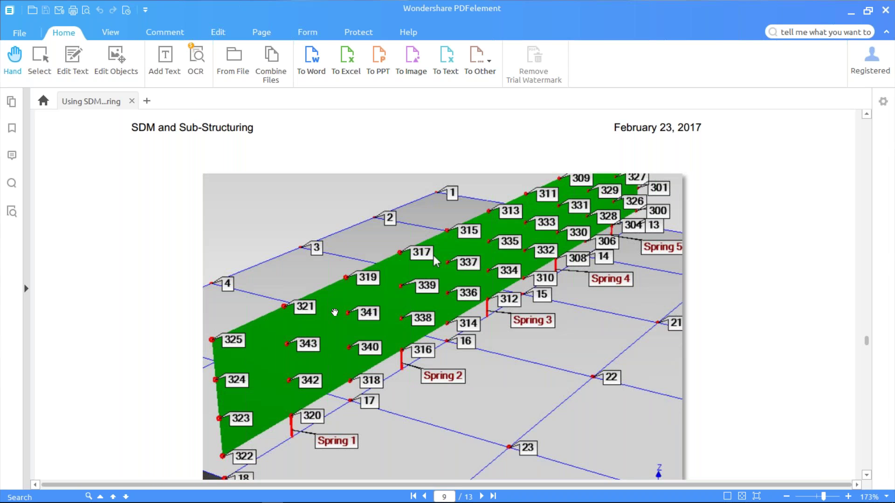
scroll(335, 312, down, 3)
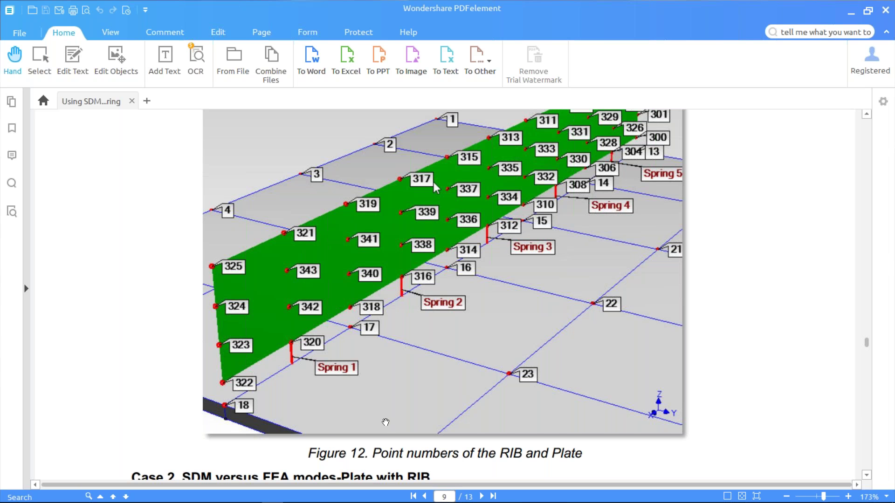
scroll(434, 392, down, 3)
scroll(434, 391, up, 3)
scroll(291, 372, up, 2)
scroll(291, 372, down, 2)
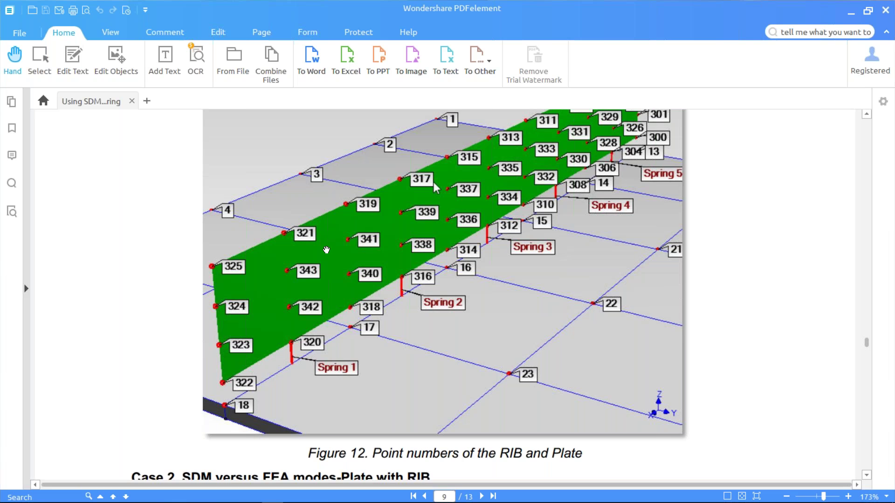
Look over the Case 2 comparison of SDM and FEA modes in Table 5, returning to the springs in Figure 12.
scroll(327, 250, down, 3)
scroll(328, 249, up, 3)
scroll(412, 261, down, 5)
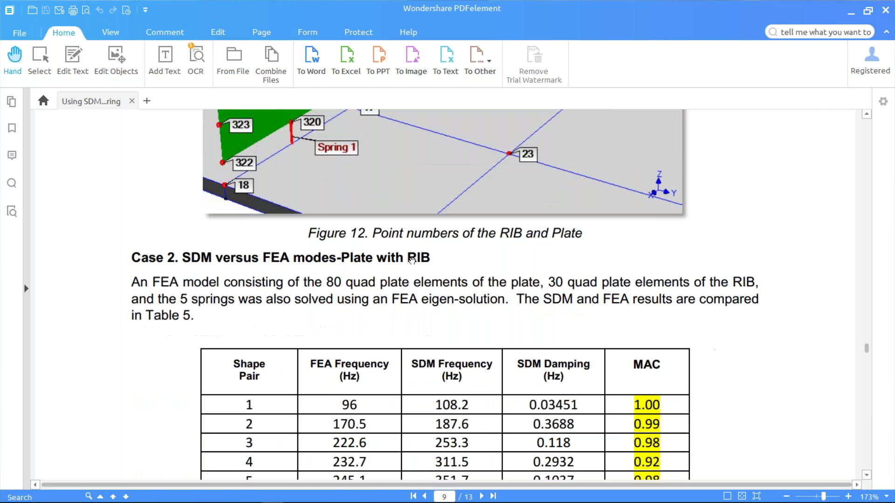
scroll(412, 261, down, 1)
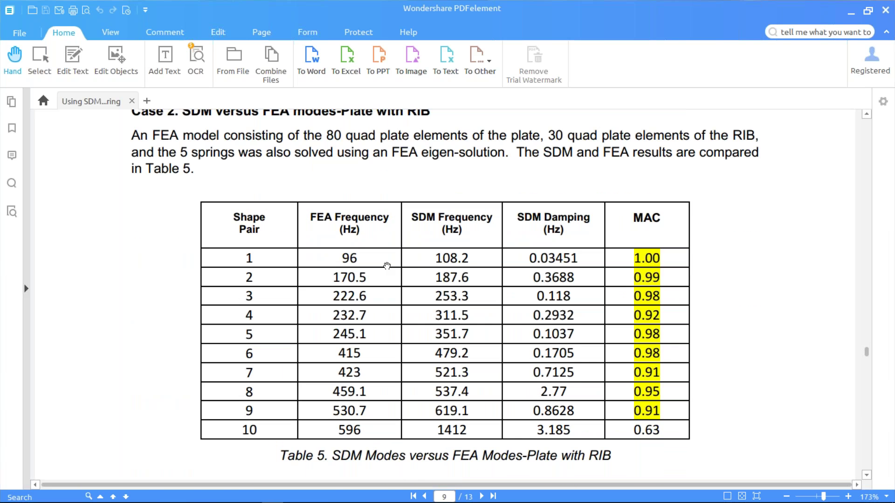
scroll(361, 383, up, 1)
scroll(360, 383, up, 4)
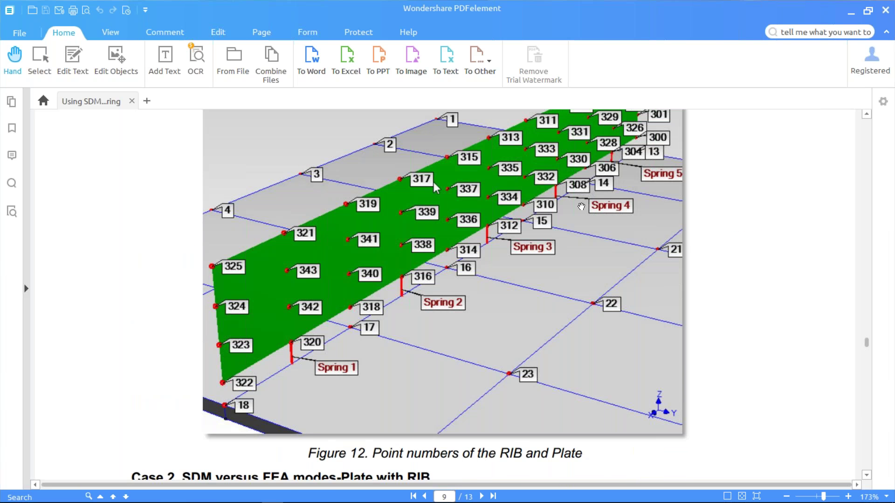
Switch to ME'scope and inspect the structures and data blocks listed in the SDM Plate and RIB HKO project.
click(849, 16)
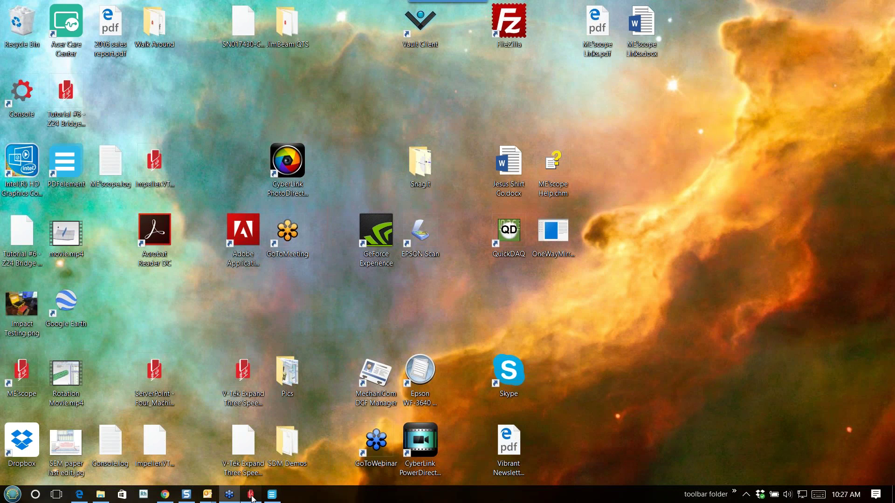
click(251, 496)
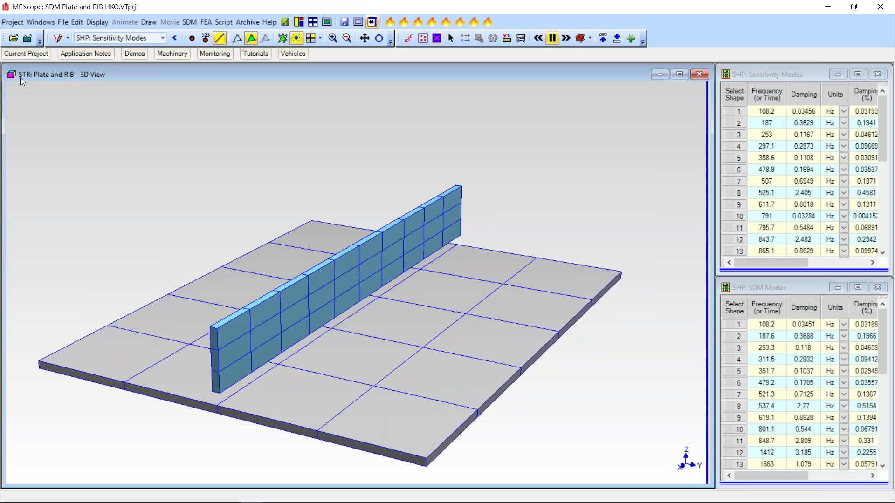
mouse_move(32, 55)
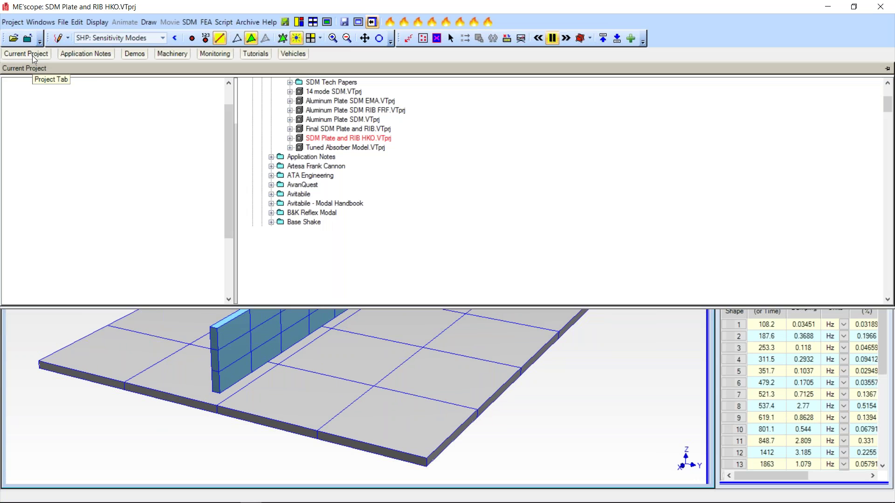
drag(228, 135, 228, 119)
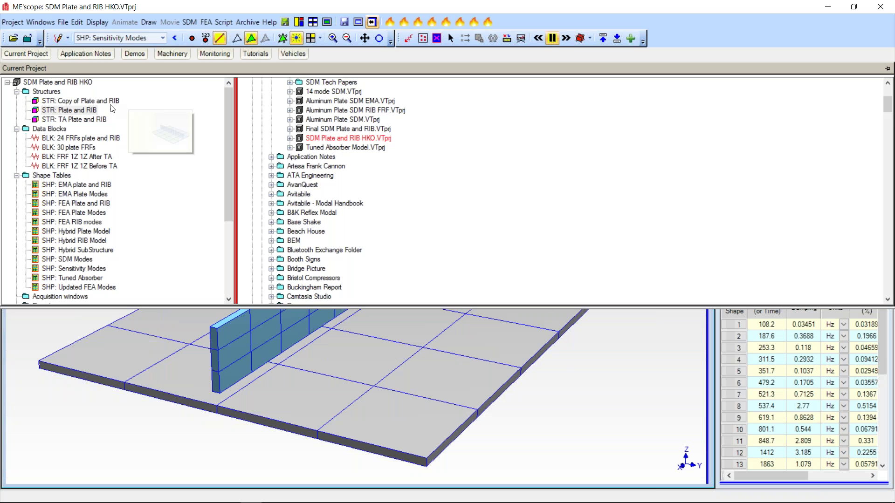
mouse_move(107, 125)
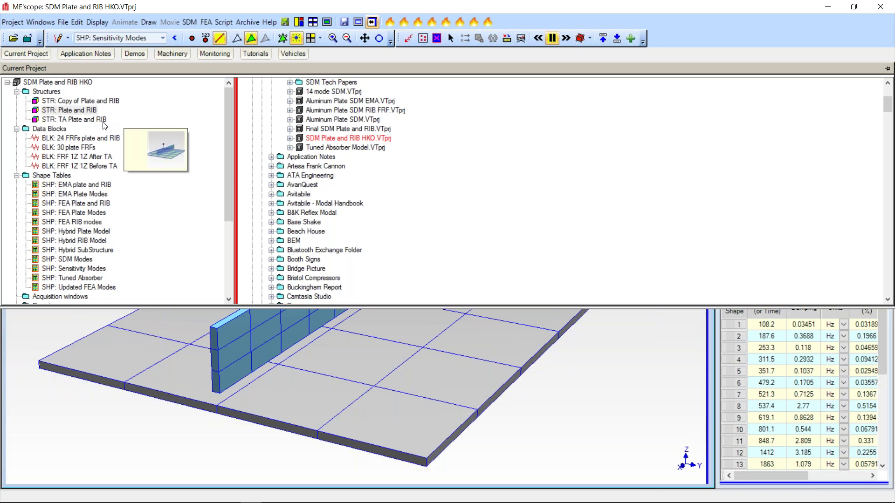
mouse_move(68, 112)
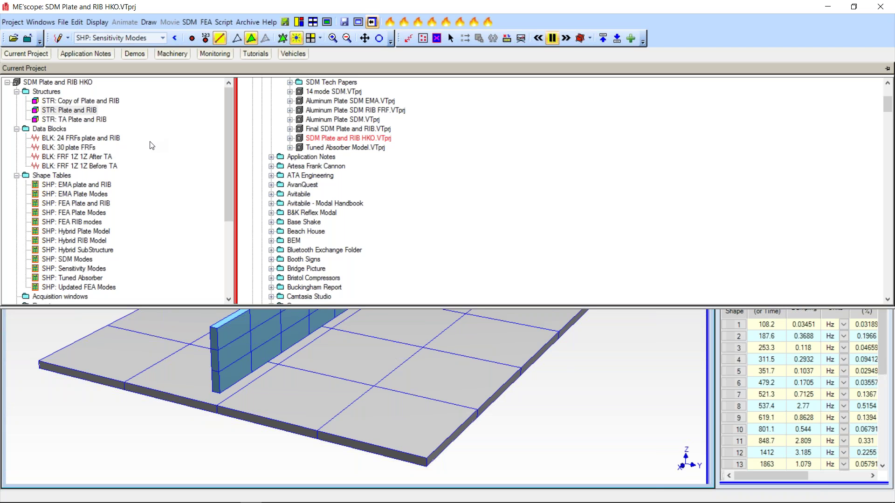
mouse_move(96, 150)
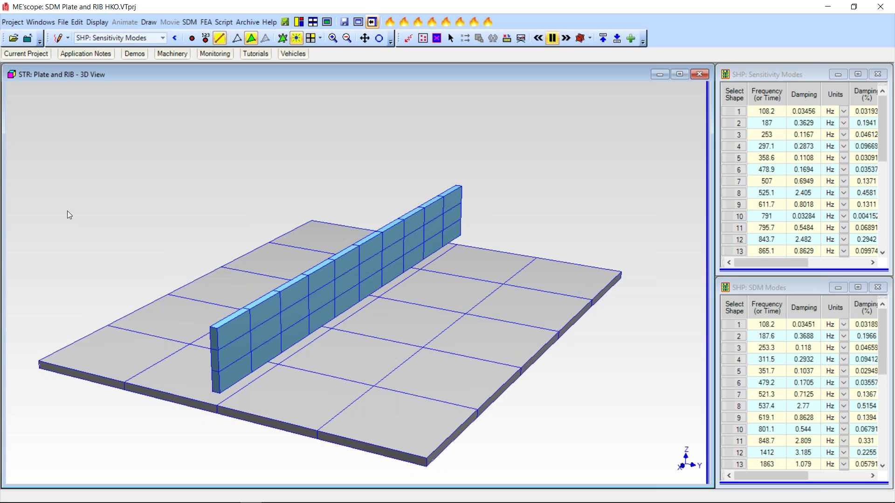
Review the FRF data blocks, the EMA, FEA, hybrid and SDM shape tables, and the scripts in the current project.
click(48, 54)
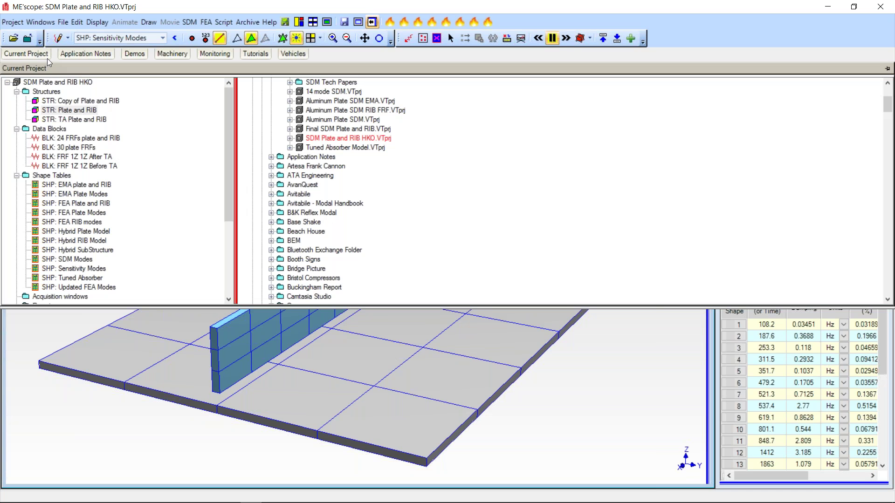
mouse_move(69, 101)
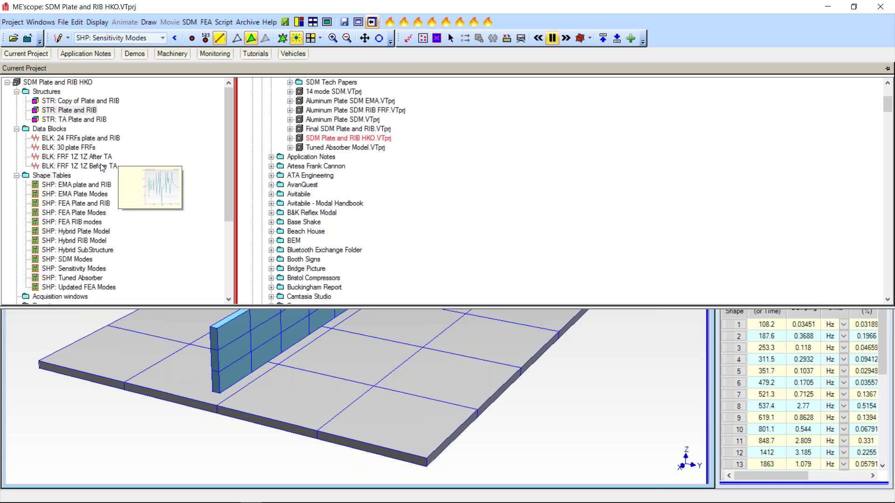
mouse_move(102, 161)
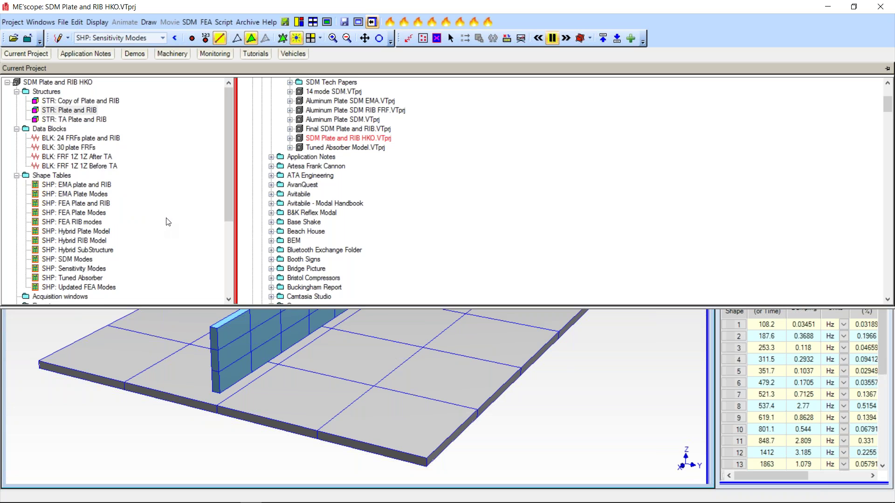
scroll(168, 221, down, 1)
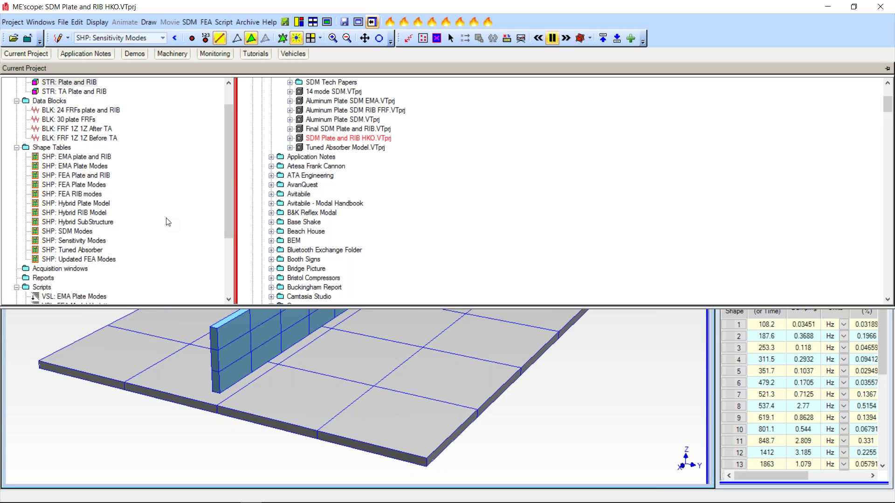
scroll(169, 222, down, 1)
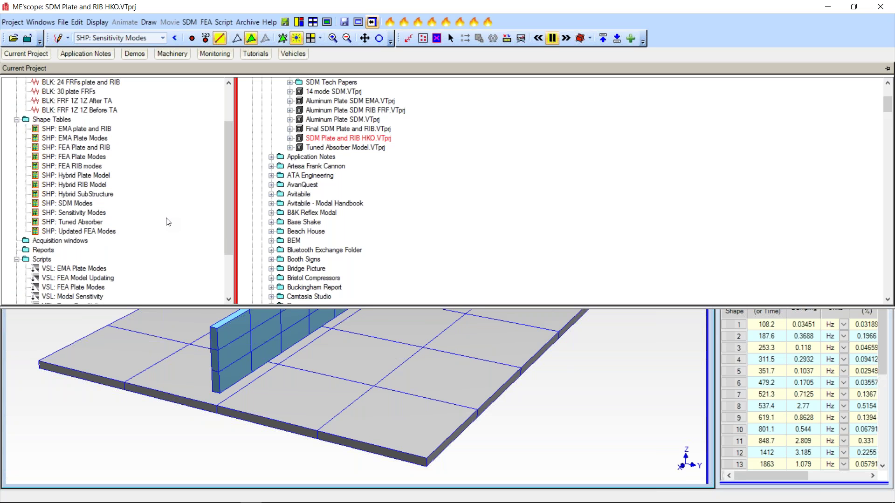
scroll(169, 222, down, 1)
scroll(169, 222, down, 2)
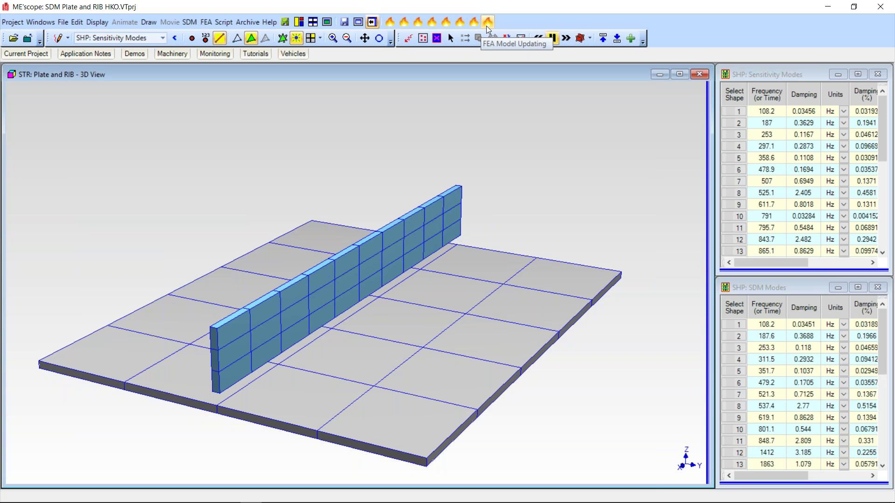
Run the EMA Plate Modes script and accept its messages up to the pause after the curve fit of the 30 plate FRFs.
click(391, 23)
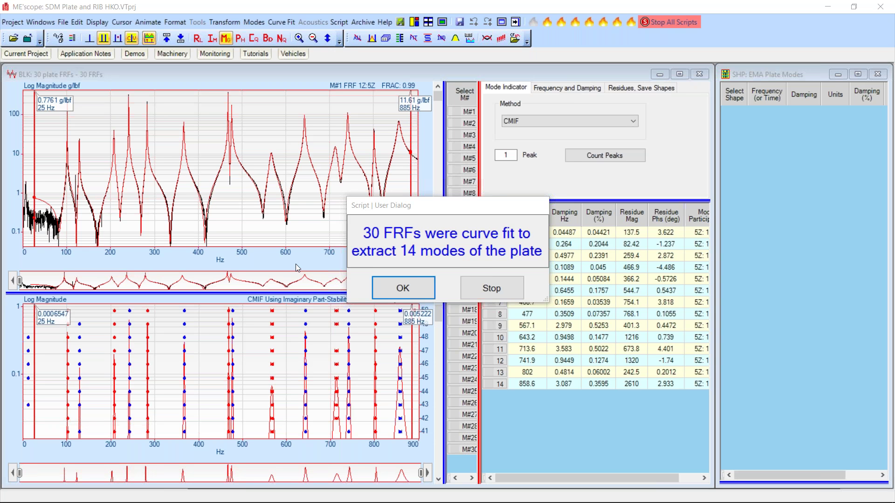
click(403, 288)
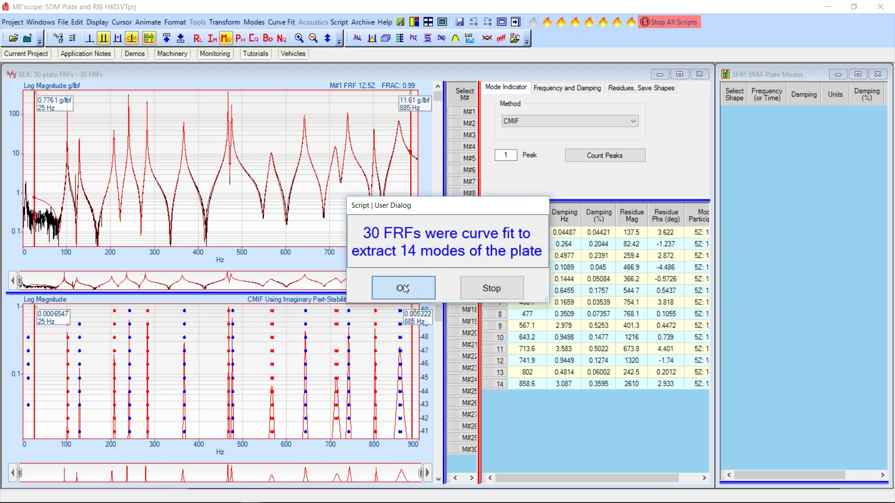
click(404, 288)
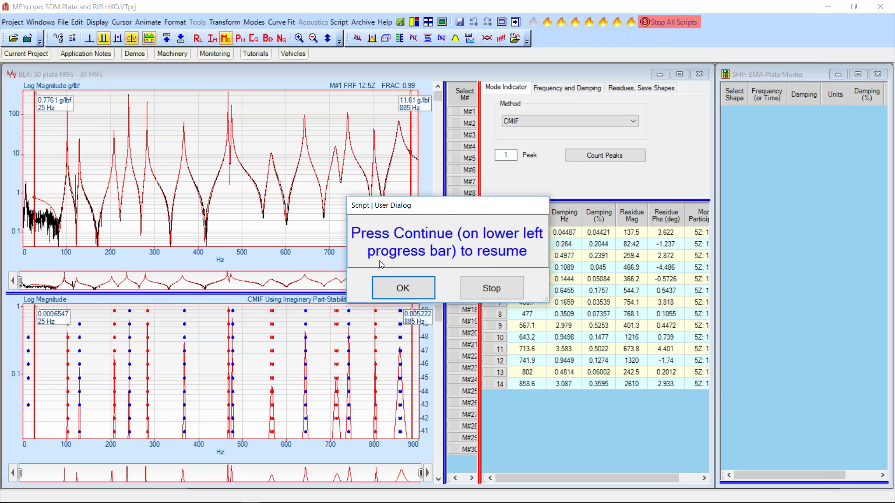
click(406, 289)
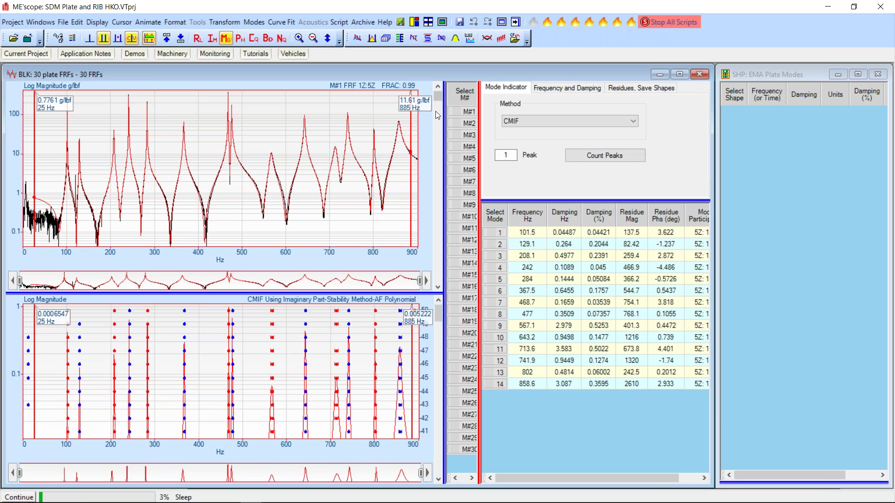
Browse the plate FRFs from M#1 through M#18 and back to M#14, comparing each measurement with its curve fit.
mouse_move(439, 98)
mouse_down()
mouse_move(440, 111)
mouse_move(442, 102)
mouse_up()
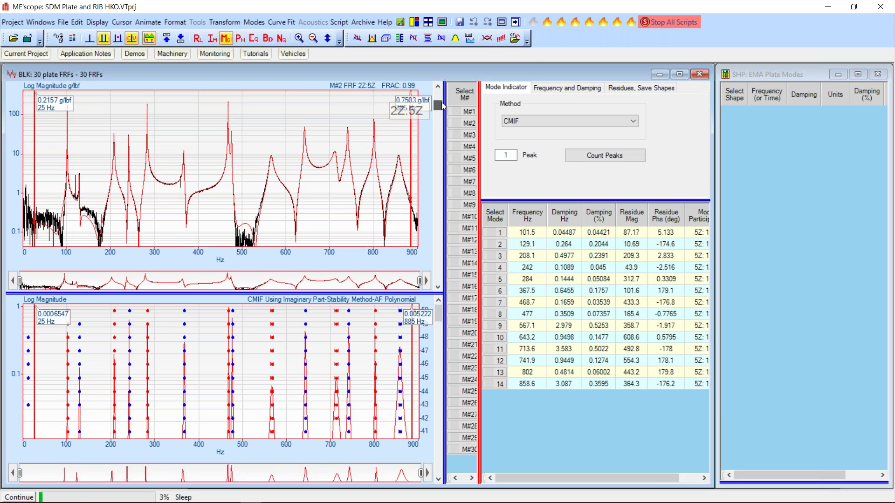
drag(441, 102, 438, 148)
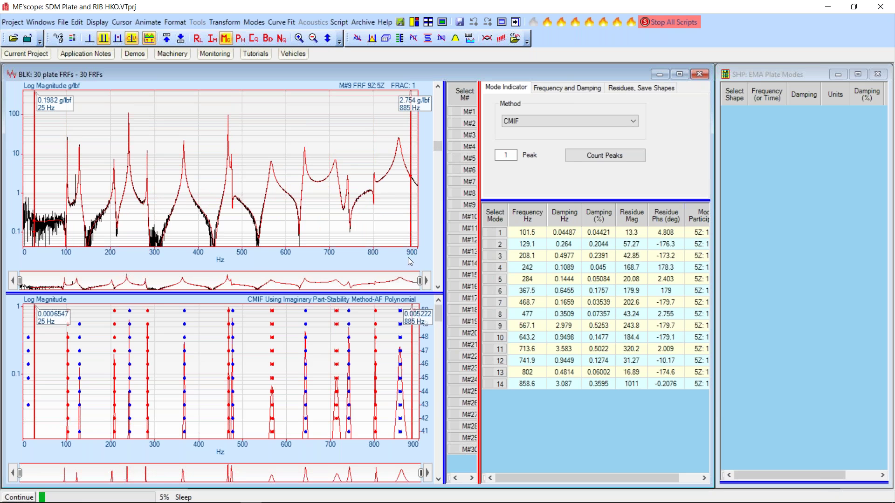
drag(438, 148, 437, 180)
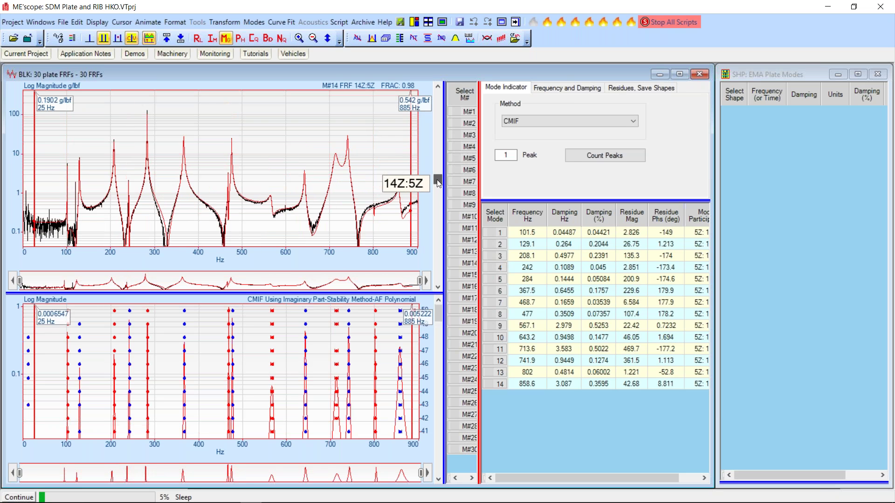
drag(437, 180, 435, 200)
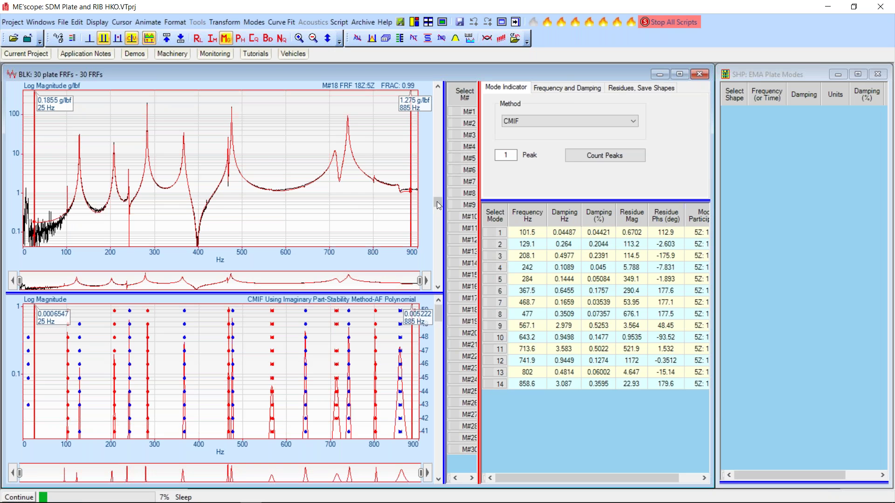
drag(438, 204, 441, 183)
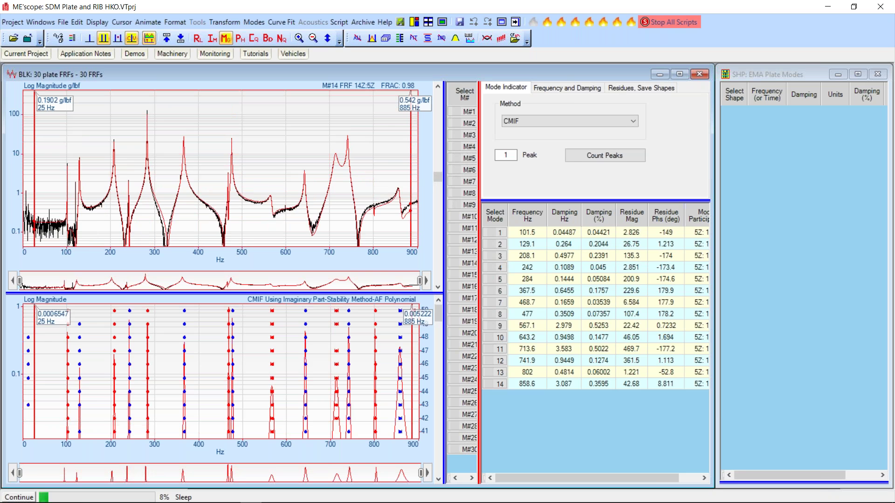
Browse the plate FRFs from M#14 to M#23 and back to M#11, comparing each measurement with its curve fit.
drag(439, 179, 437, 236)
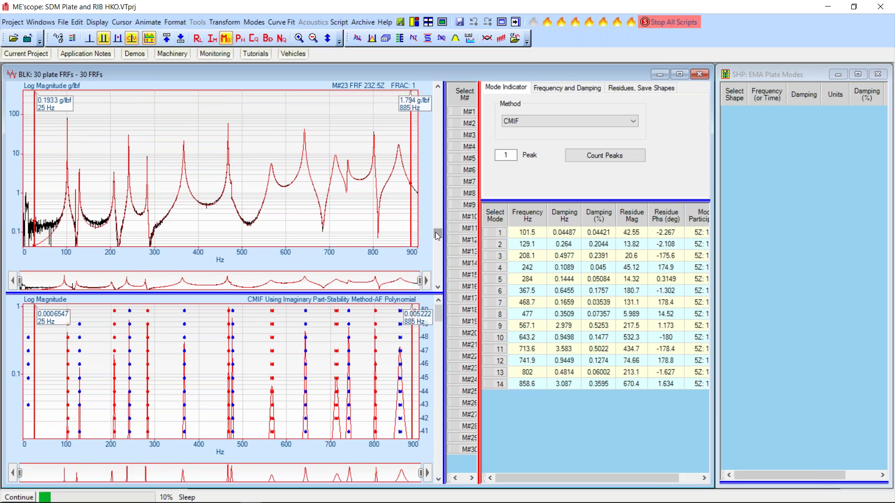
mouse_move(438, 236)
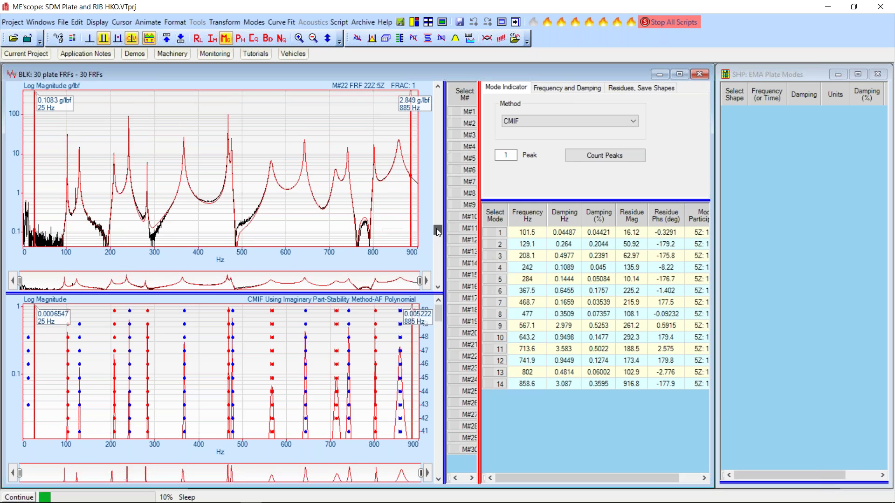
drag(438, 232, 437, 230)
drag(439, 225, 441, 155)
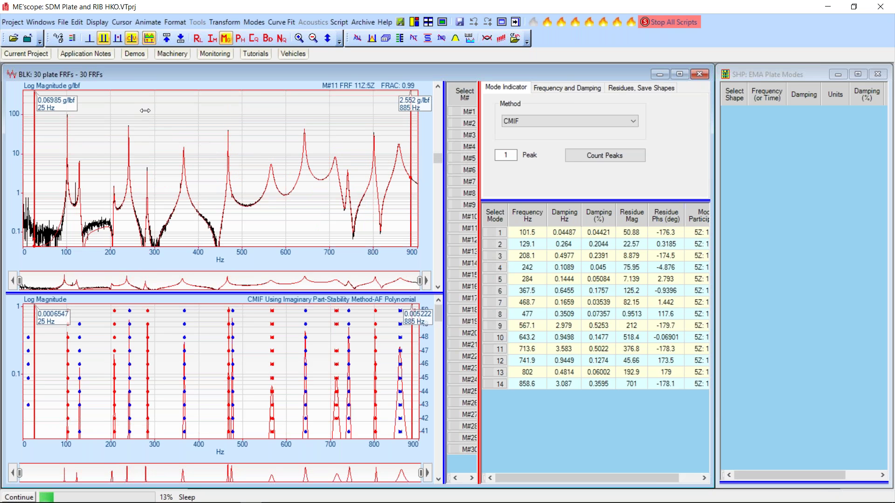
Hide the band cursor and display M#16 over about 446–495 Hz to examine the two closely spaced peaks.
click(103, 39)
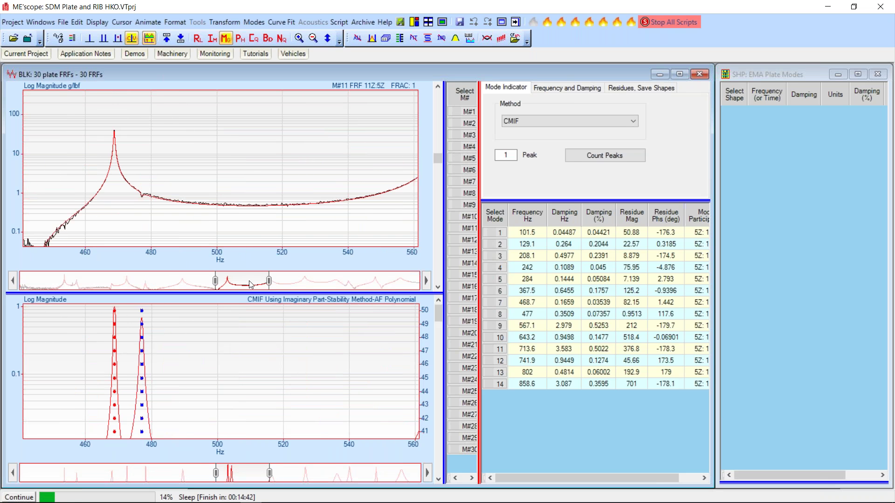
drag(269, 280, 241, 292)
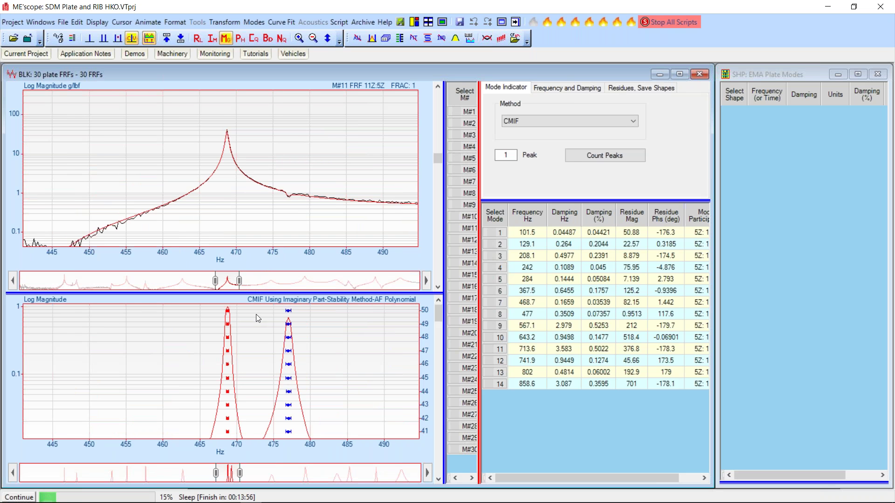
drag(435, 156, 438, 193)
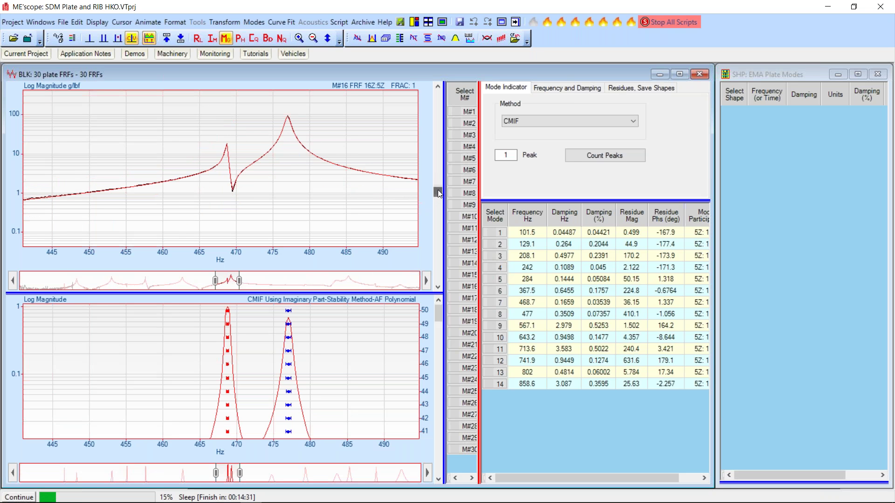
drag(216, 283, 218, 282)
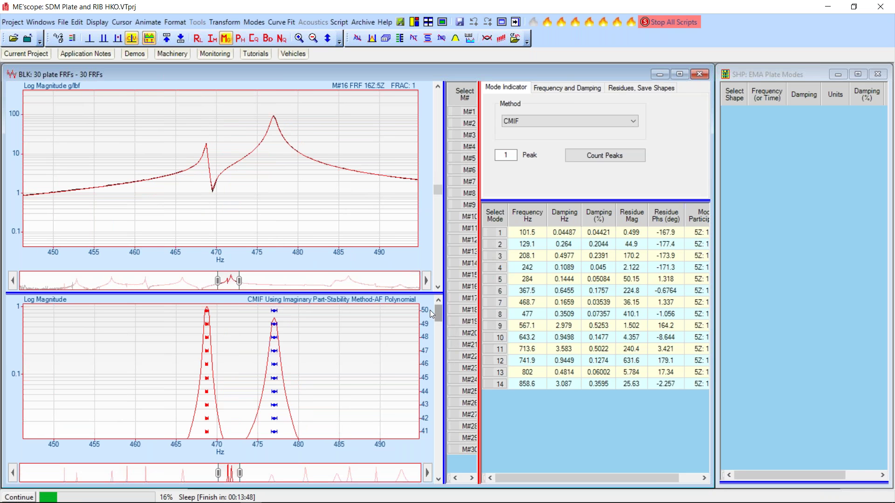
Review the mode indicator, stable group and stability settings used for the curve fit, including the stability method.
mouse_move(439, 318)
mouse_down()
mouse_move(444, 417)
mouse_move(451, 318)
mouse_up()
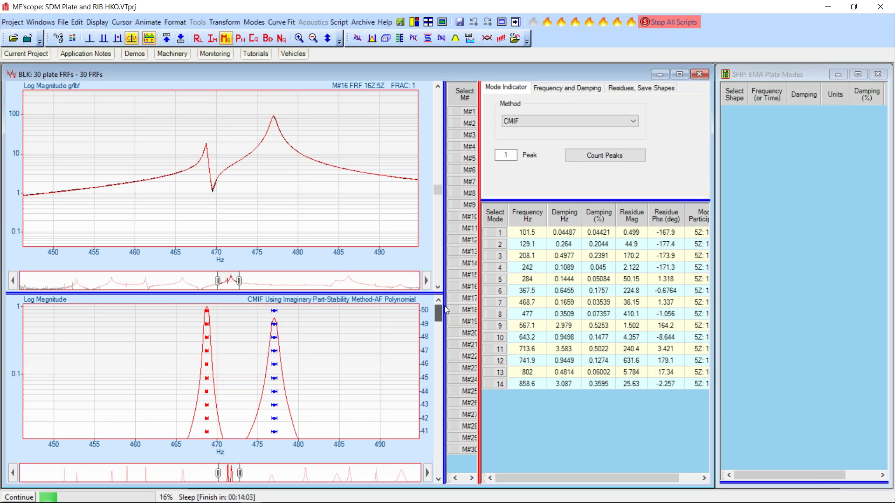
click(551, 88)
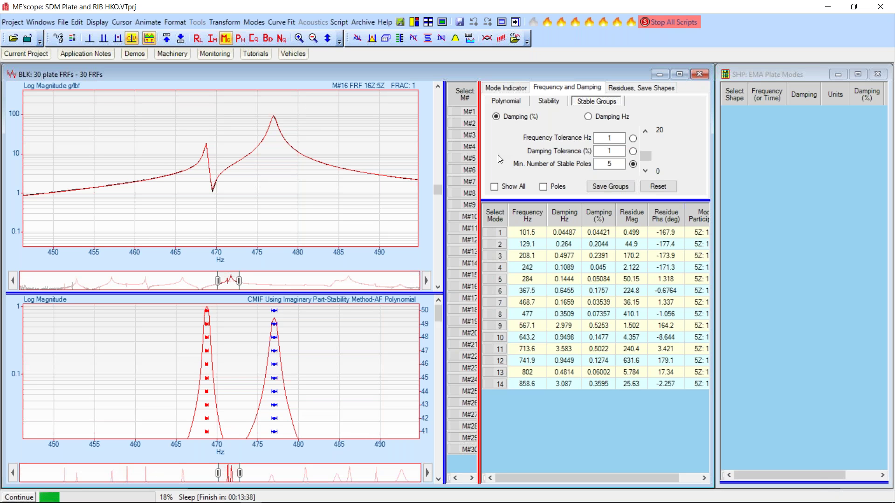
click(520, 90)
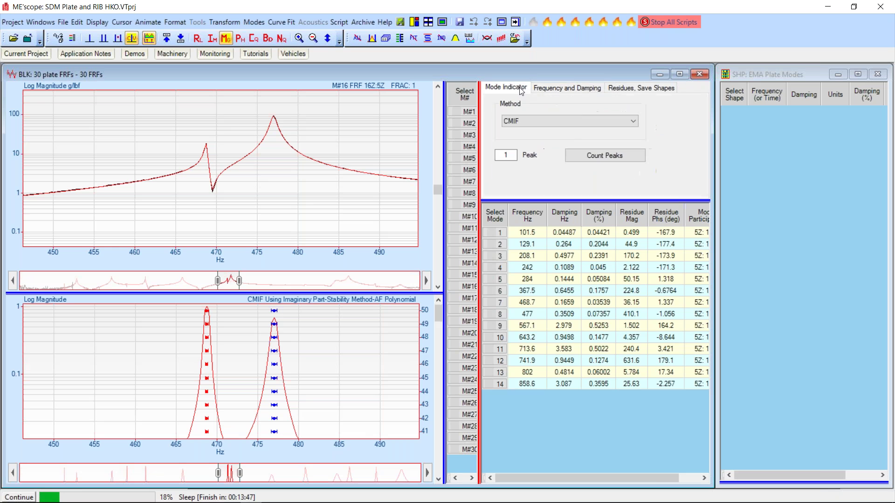
click(564, 88)
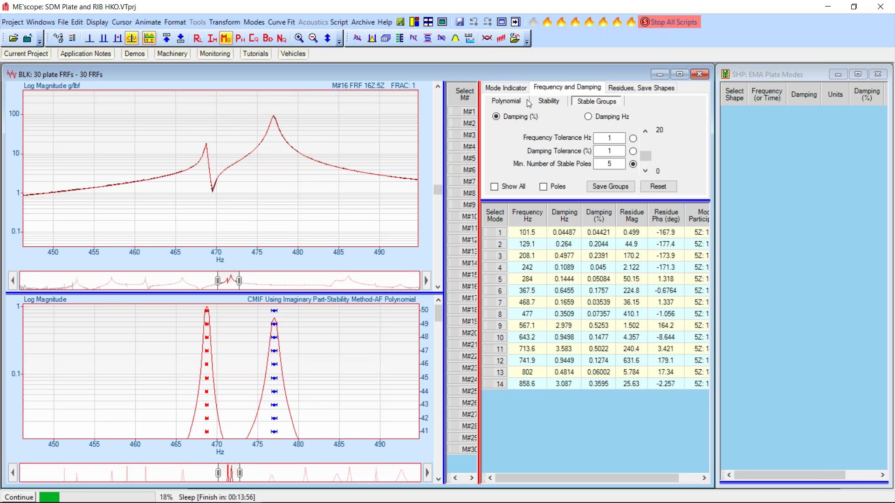
click(542, 103)
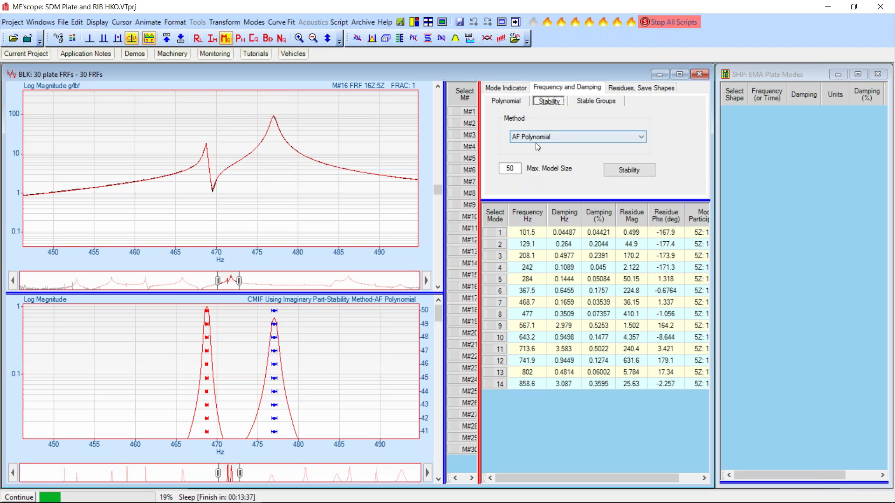
click(642, 138)
click(642, 138)
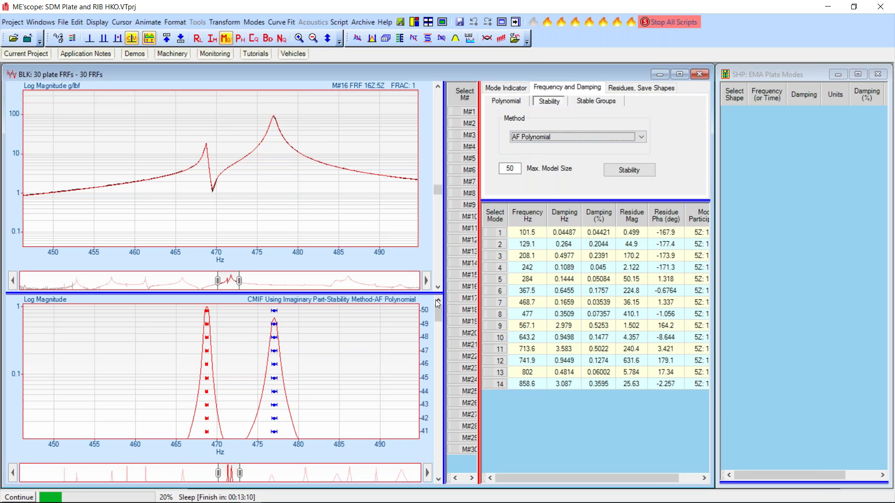
Examine the stability diagram across model sizes and check the frequency and damping of a pole at the 477 Hz peak.
click(441, 318)
drag(441, 318, 441, 326)
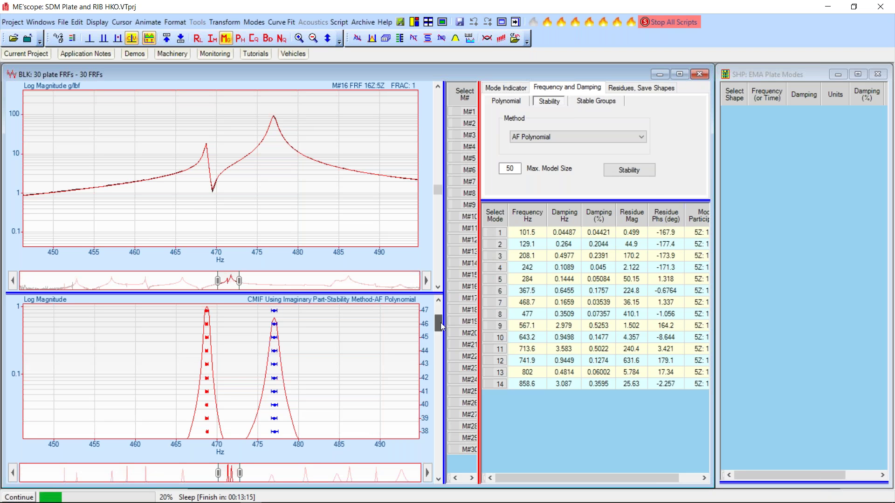
mouse_move(442, 326)
mouse_down()
mouse_move(441, 399)
mouse_move(449, 320)
mouse_up()
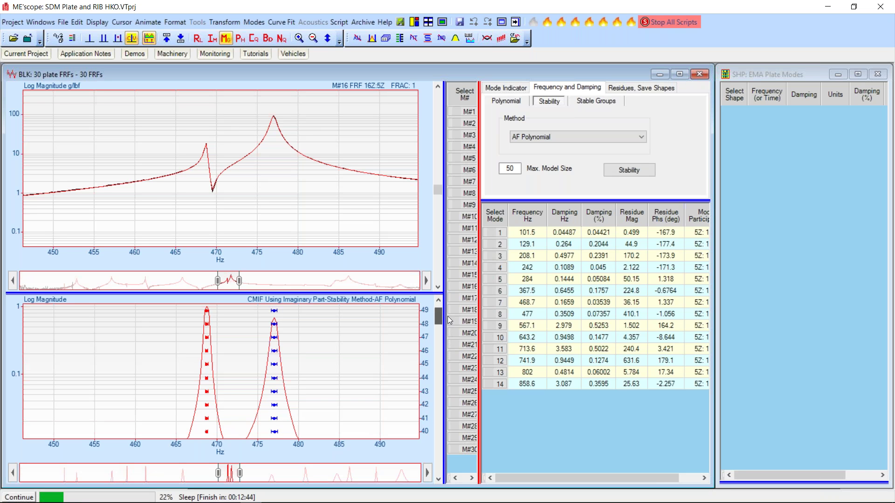
mouse_move(277, 354)
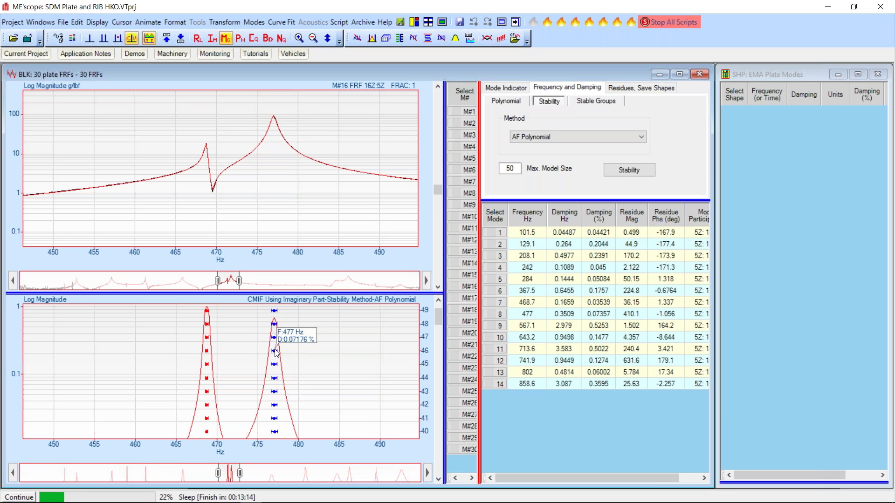
mouse_move(276, 313)
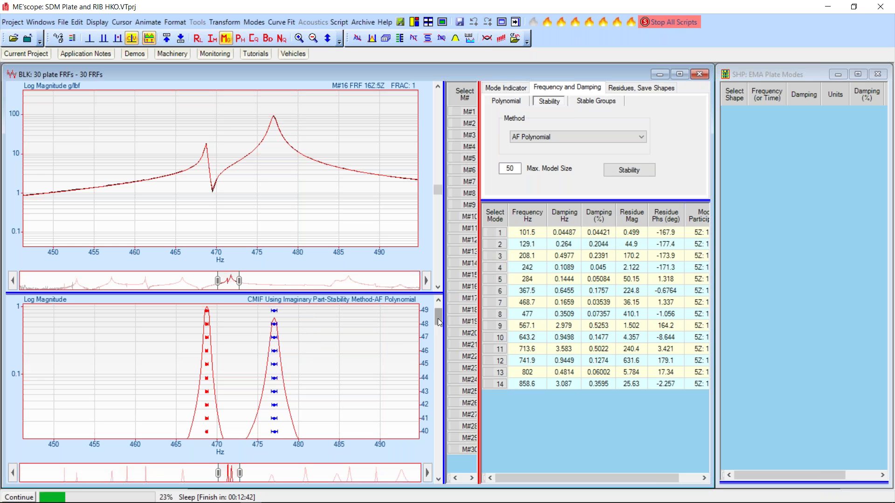
Select all the curve-fit modes and label the frequency and damping of the top poles at the two closely spaced peaks.
click(498, 217)
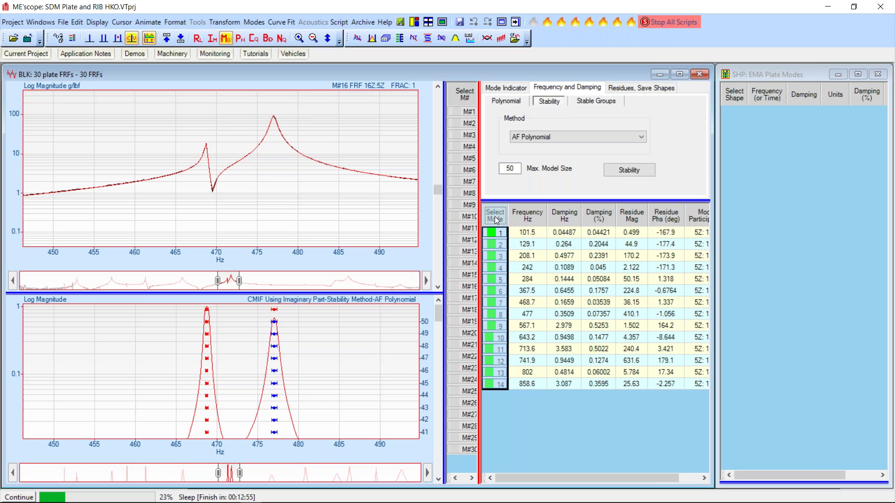
mouse_move(278, 311)
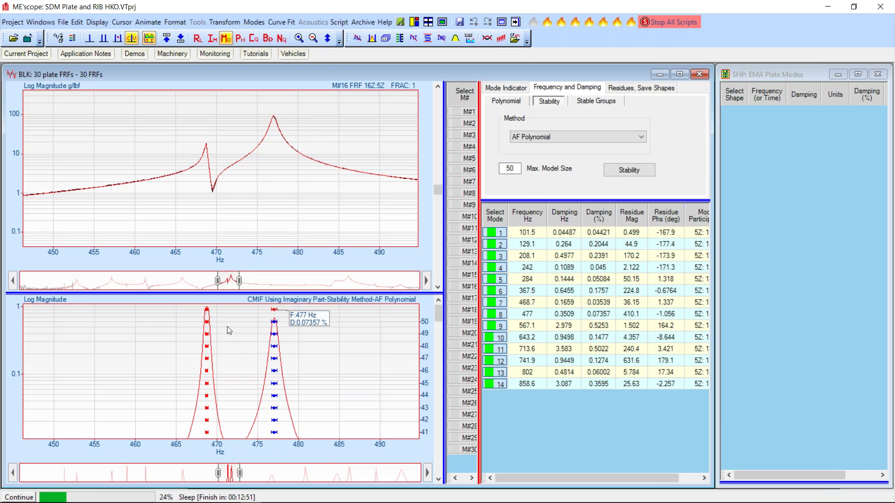
mouse_move(211, 314)
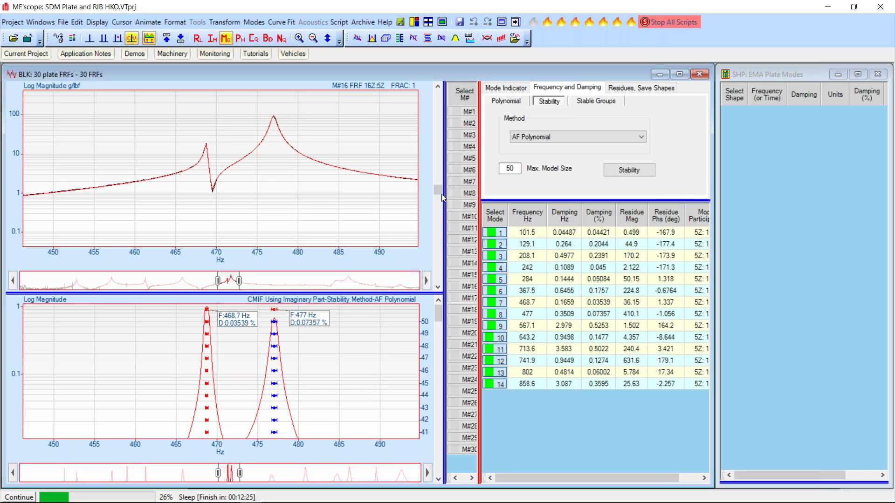
Compare the curve fits around the two closely spaced peaks for M#14, M#8, M#20 and M#2.
drag(440, 187, 441, 177)
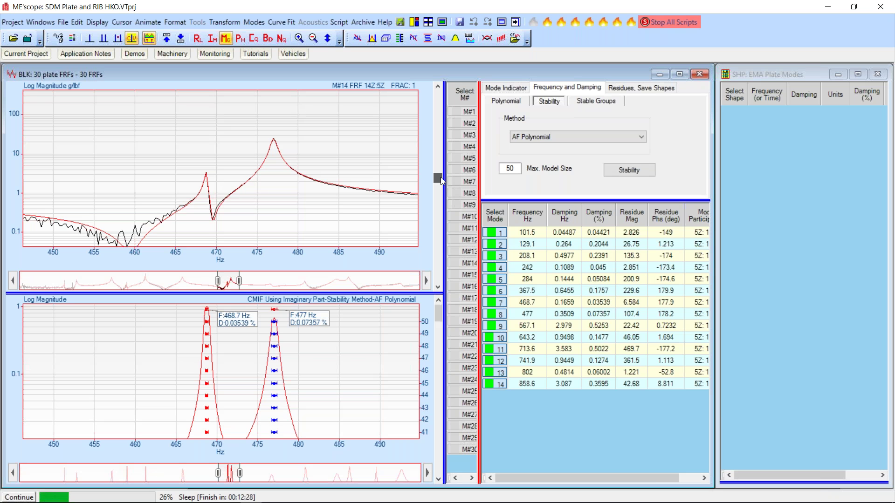
drag(441, 177, 451, 140)
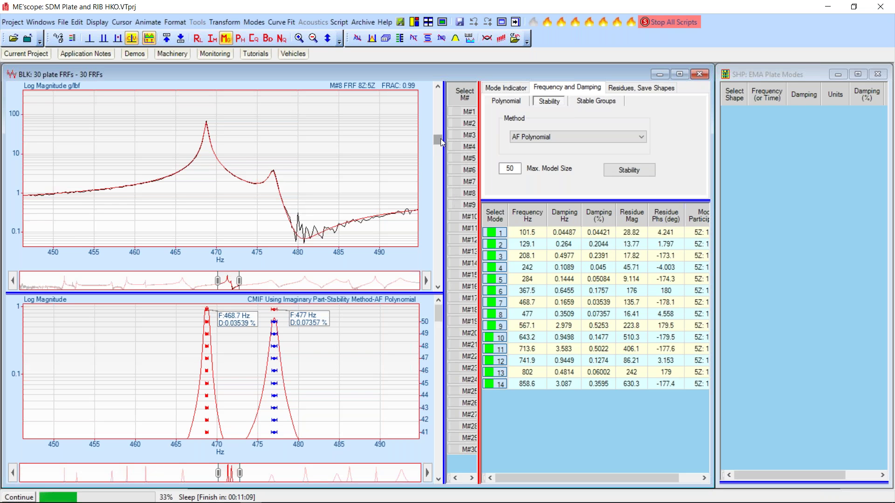
drag(441, 139, 446, 214)
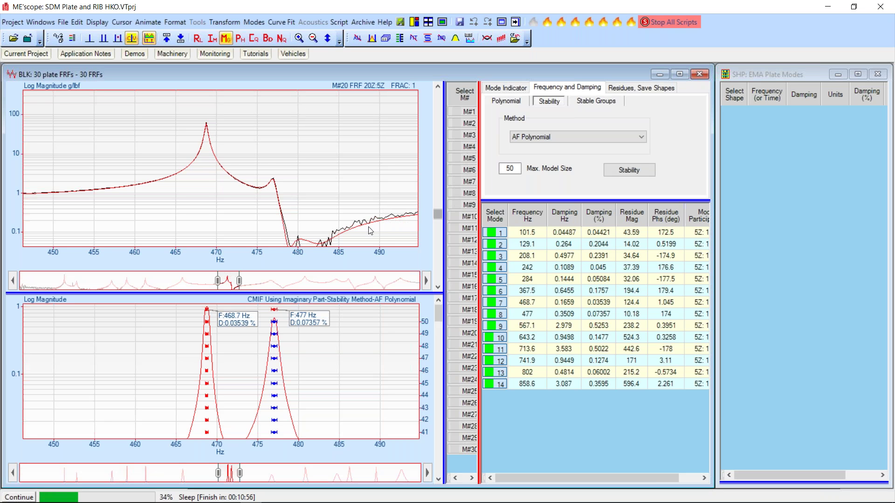
drag(437, 215, 451, 103)
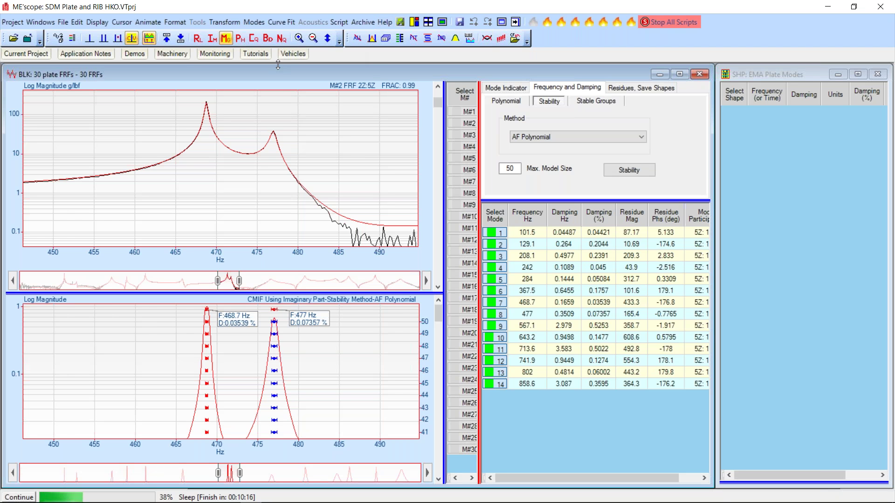
Restore the full frequency range and display the residue calculation and shape-saving options.
click(314, 39)
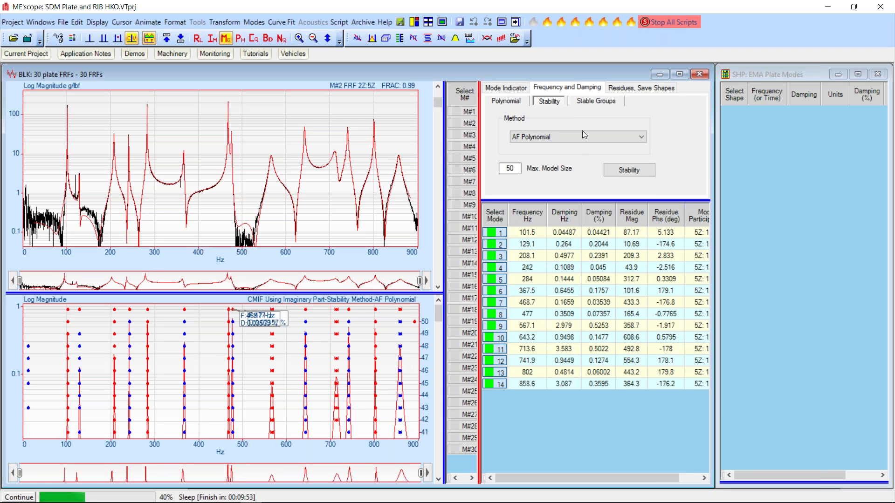
click(616, 88)
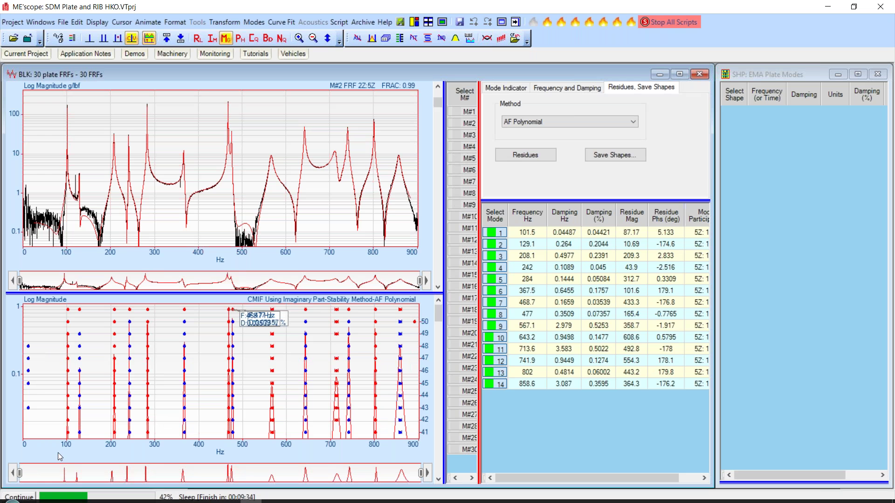
Resume the EMA plate modes script and accept its message about sweeping the mode shapes against their maximum-MAC ODSs.
click(20, 497)
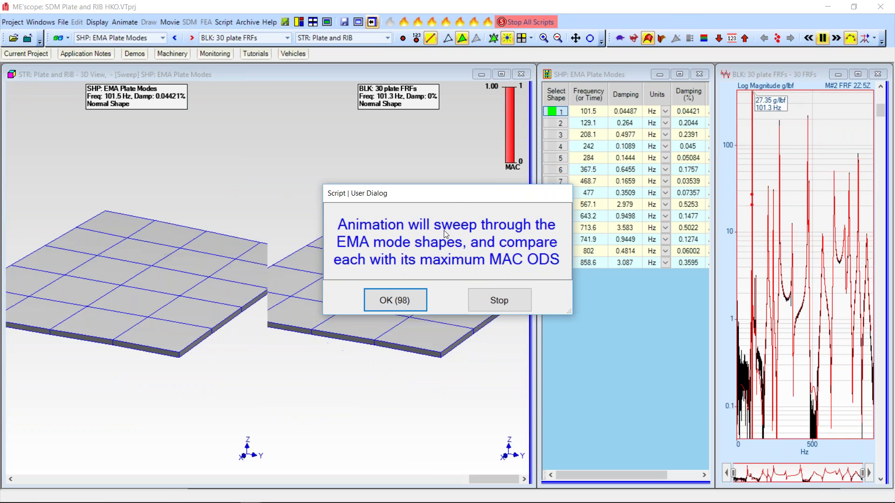
drag(456, 197, 389, 205)
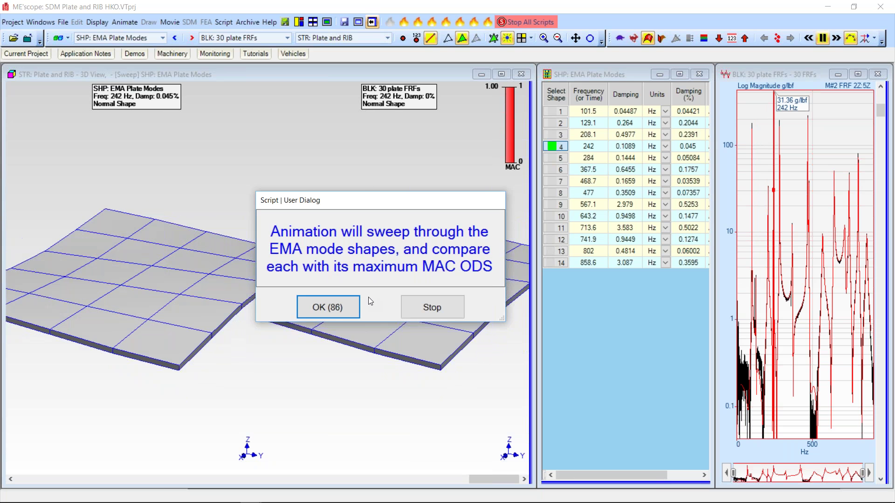
click(331, 308)
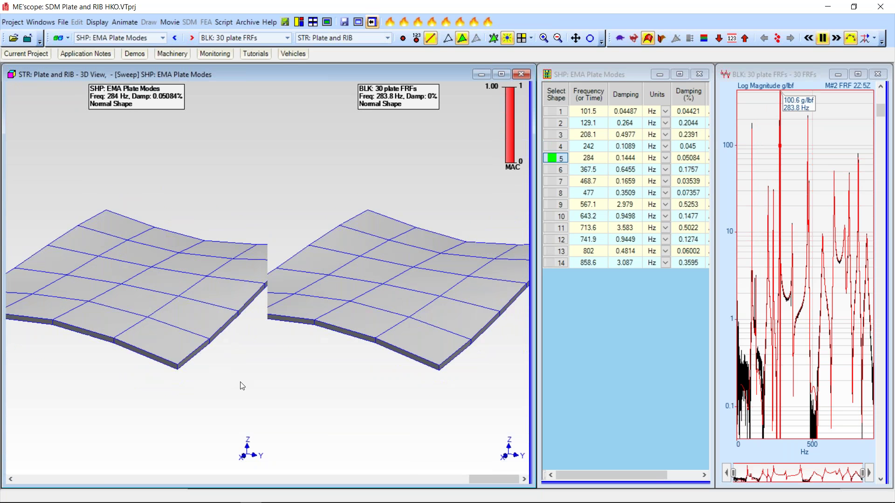
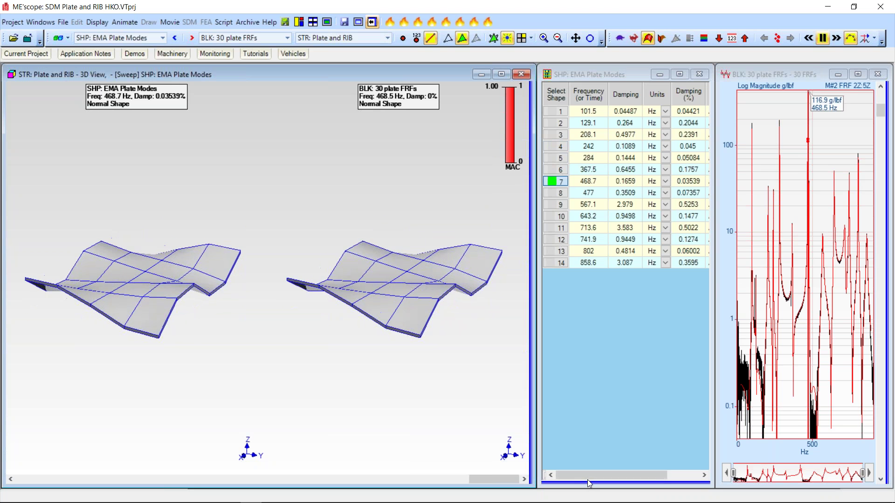
Reveal the residue components in the EMA Plate Modes shape table and look through them to M#30.
drag(587, 483, 601, 298)
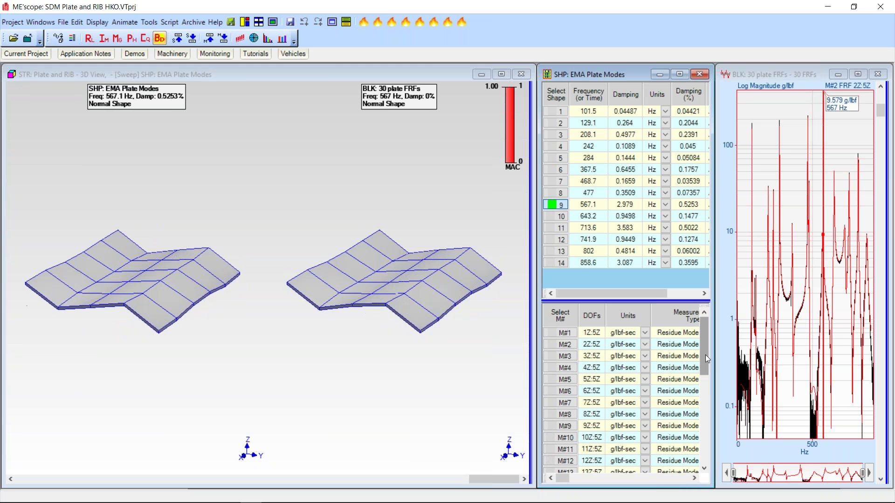
drag(706, 354, 706, 441)
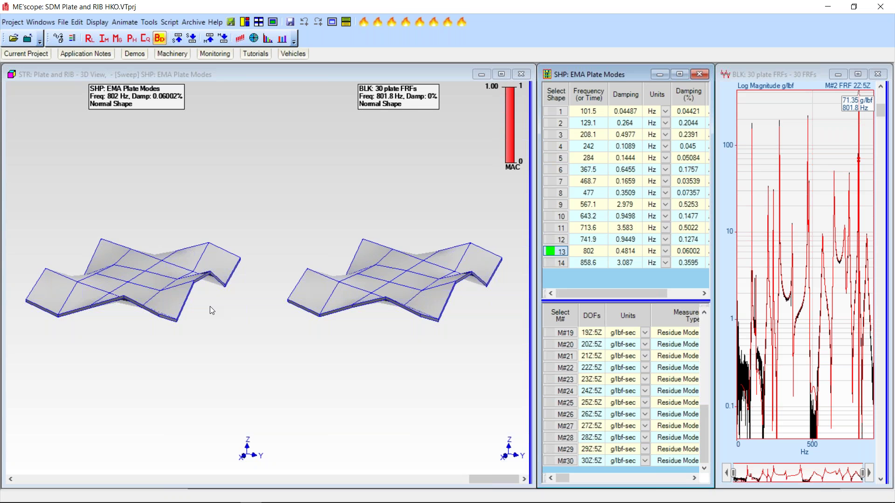
Run the FEA plate modes script, accepting the calculation of 20 FEA modes with 80 FEA Quad Plate elements and the maximum-MAC mode pair comparison.
click(379, 22)
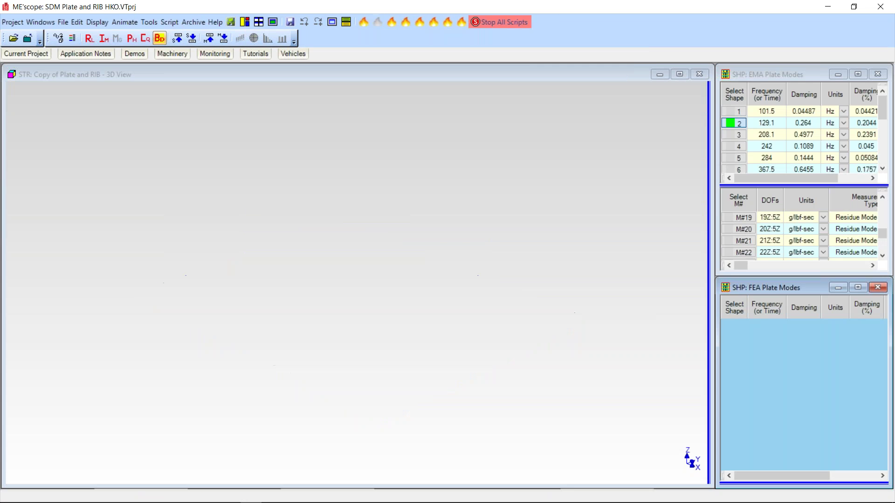
drag(408, 197, 451, 127)
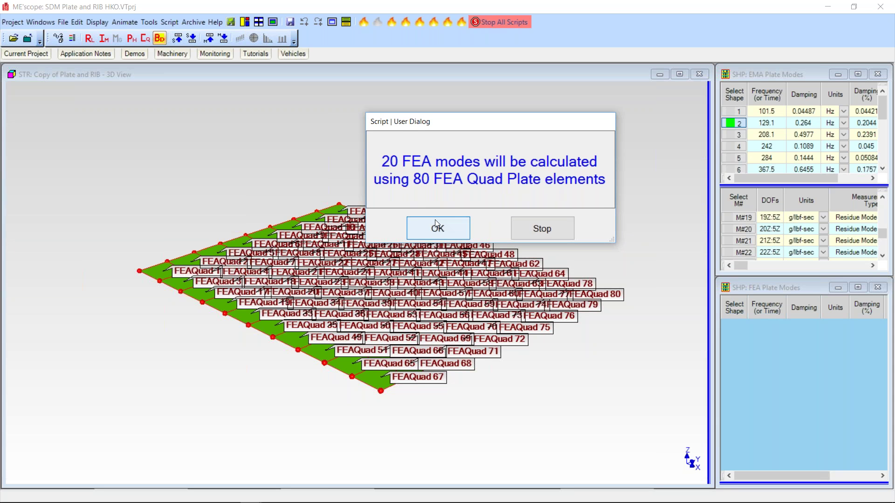
drag(531, 127, 531, 112)
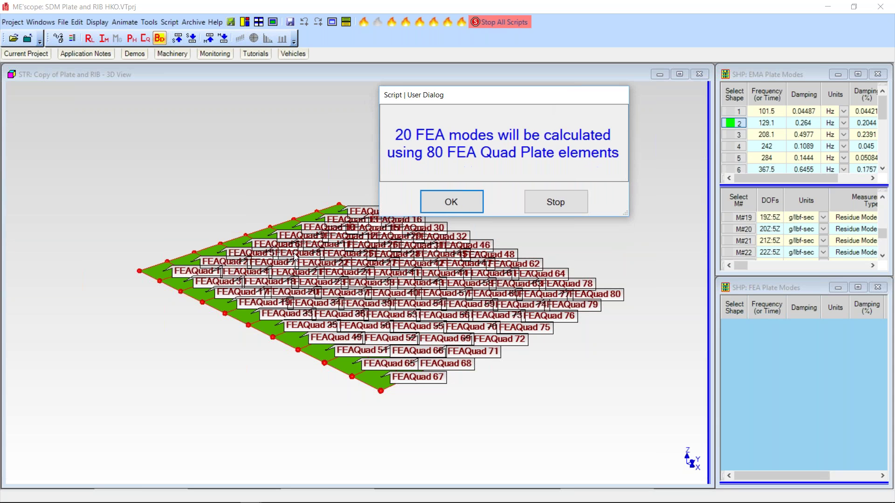
click(467, 201)
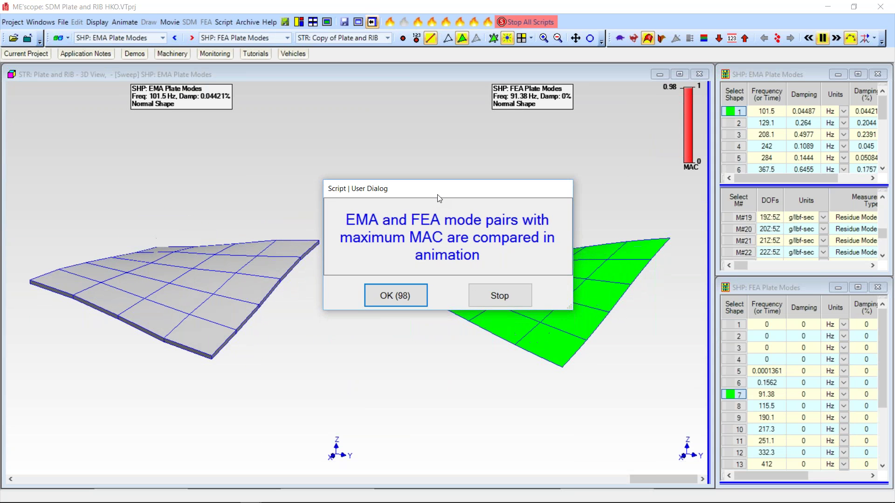
drag(437, 199, 372, 106)
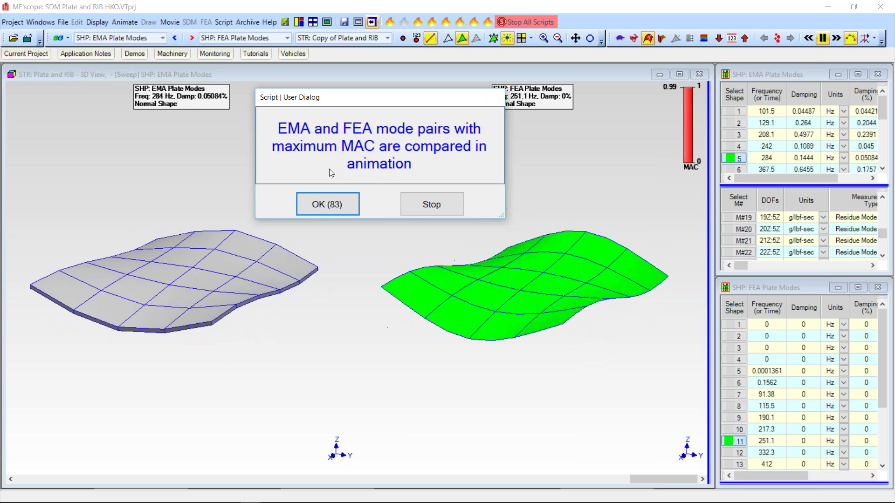
click(336, 206)
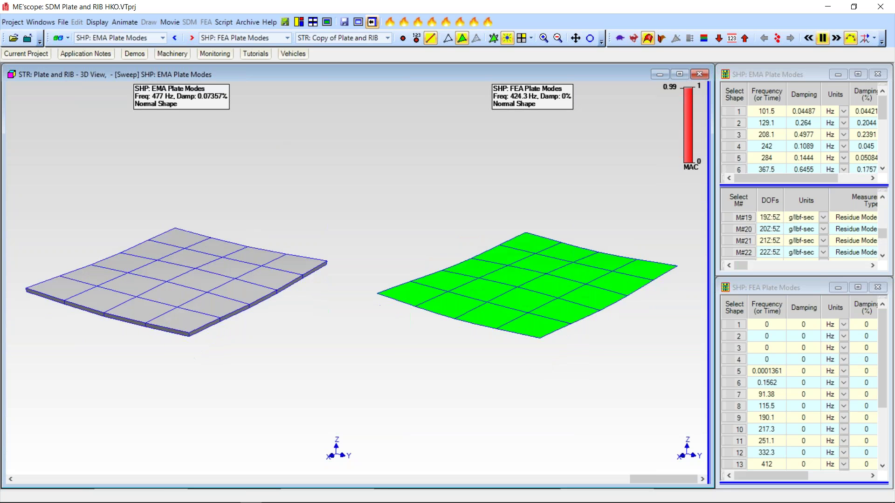
Show the points on both plate models and view the EMA and FEA mode pairs starting from EMA shape 1 in an enlarged shape list.
click(403, 38)
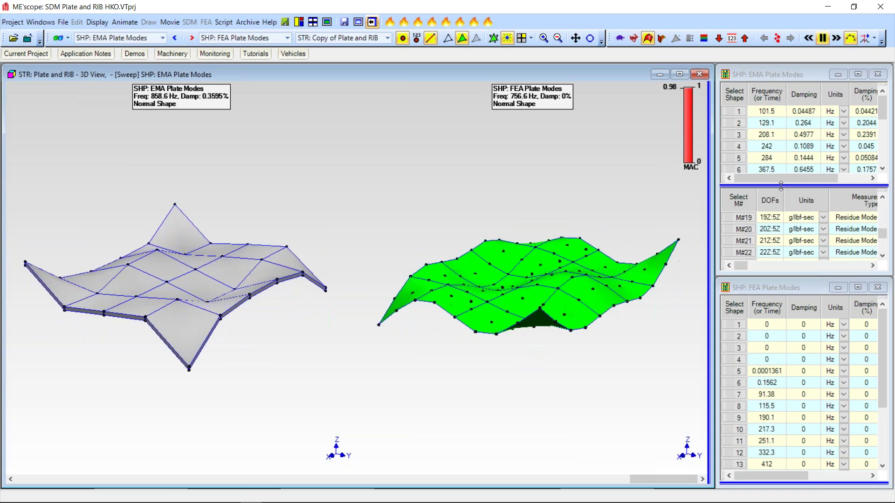
drag(775, 186, 775, 259)
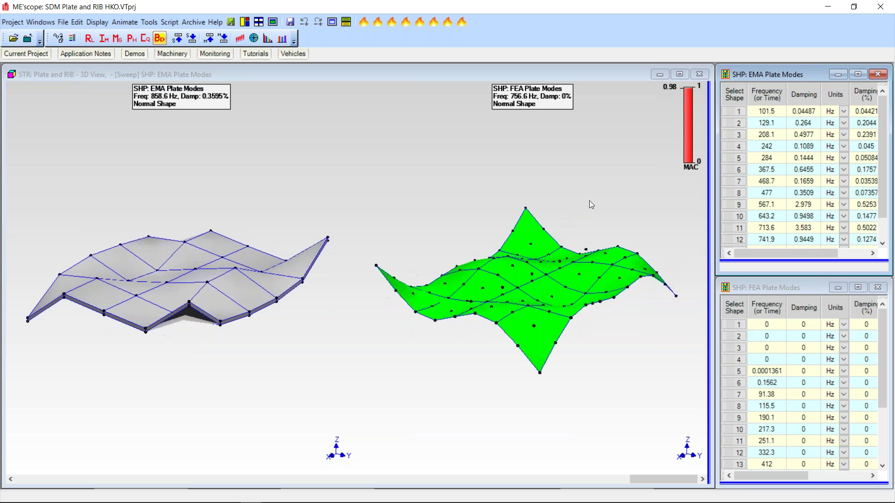
click(736, 112)
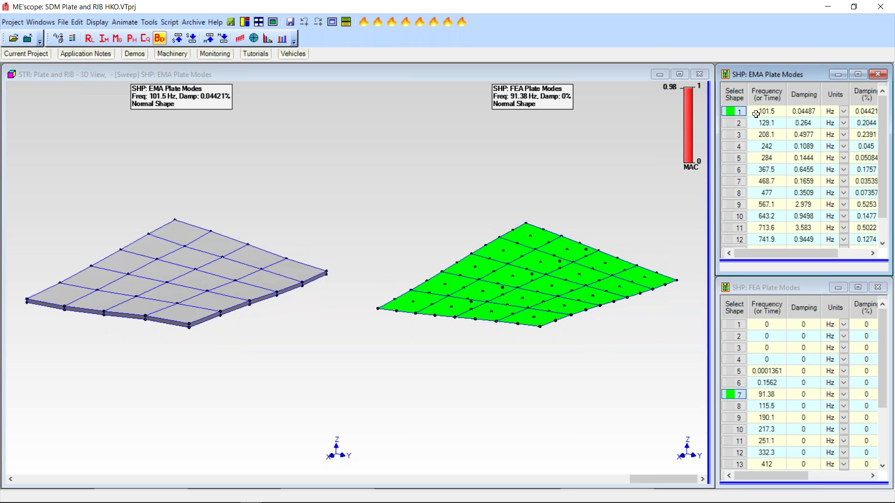
click(738, 123)
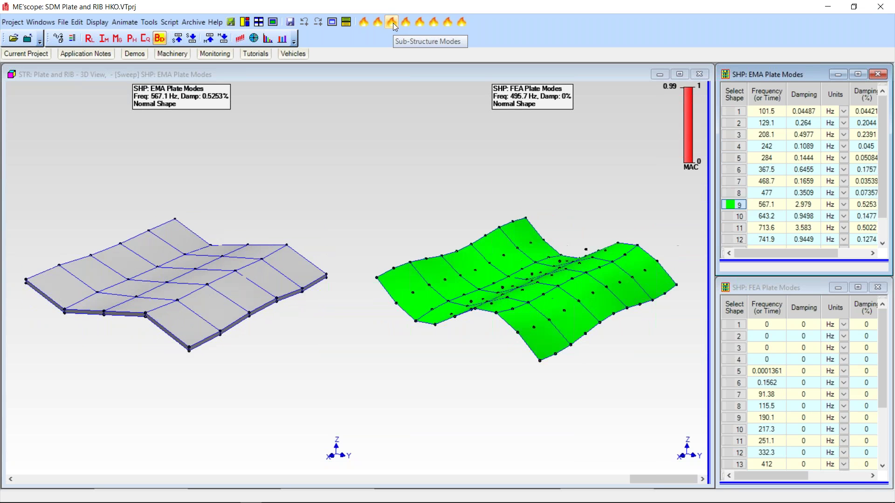
Run the Sub-Structure Modes script and accept its messages about the 14 RIB and 16 plate modes and about displaying a sub-structure mode.
click(393, 24)
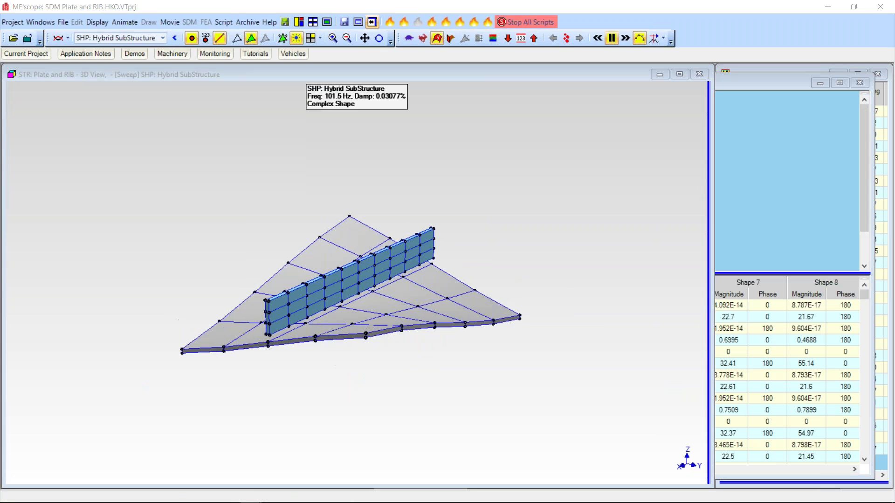
drag(454, 184, 529, 103)
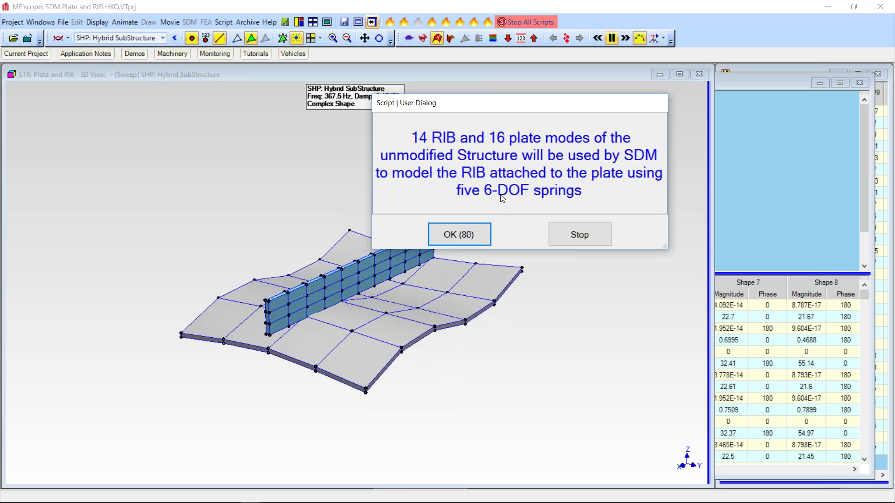
click(471, 234)
drag(491, 200, 477, 134)
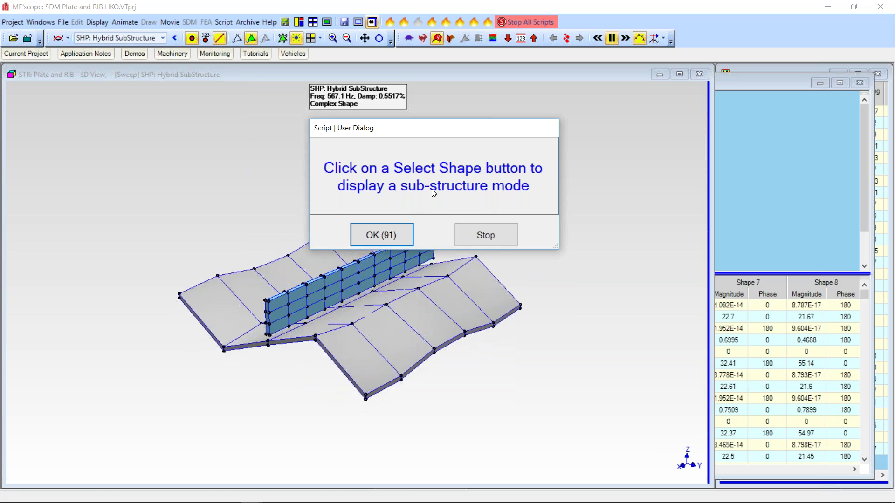
click(389, 230)
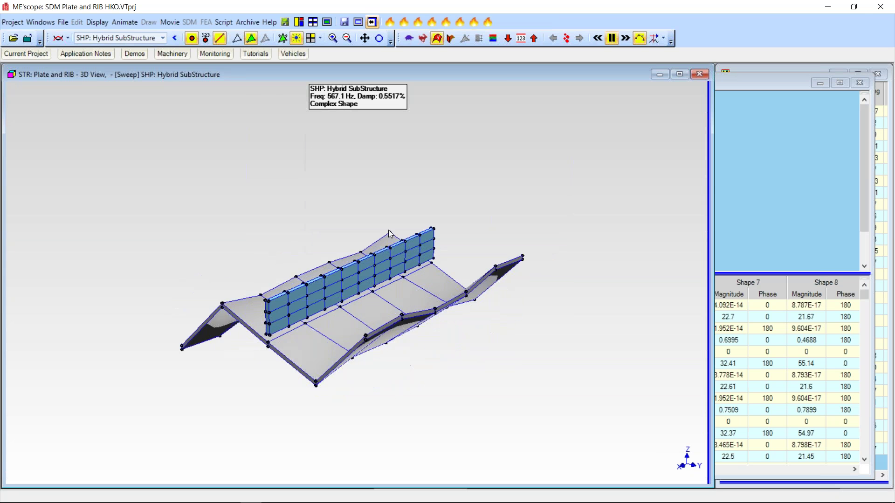
Dock the Hybrid SubStructure shape table beside the structure and view its plate, rigid-body and flexible RIB mode shapes in animation.
click(800, 82)
click(822, 83)
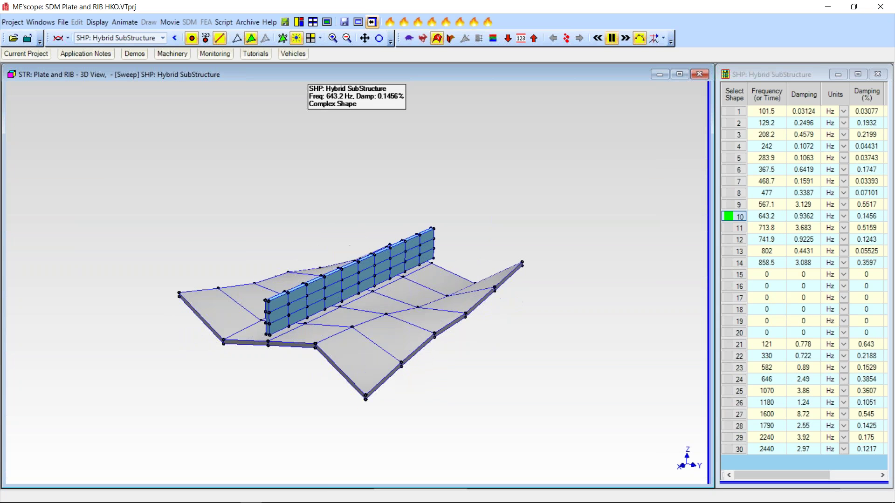
click(731, 110)
click(732, 110)
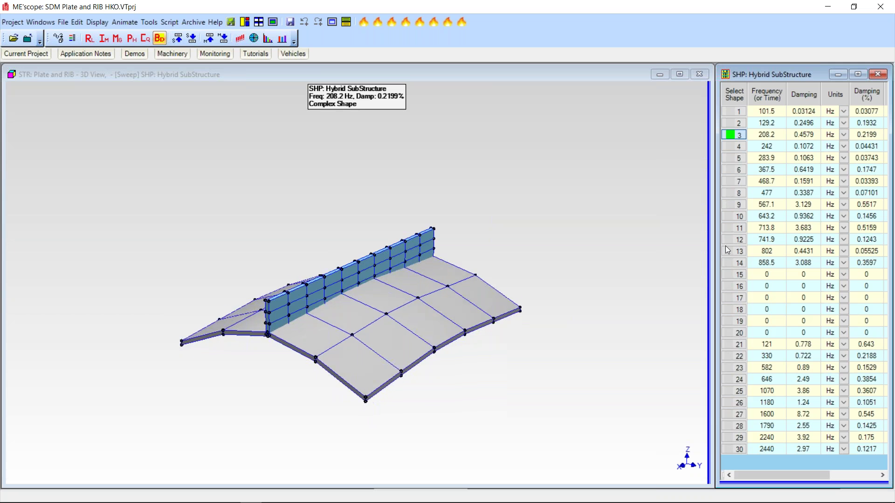
click(734, 274)
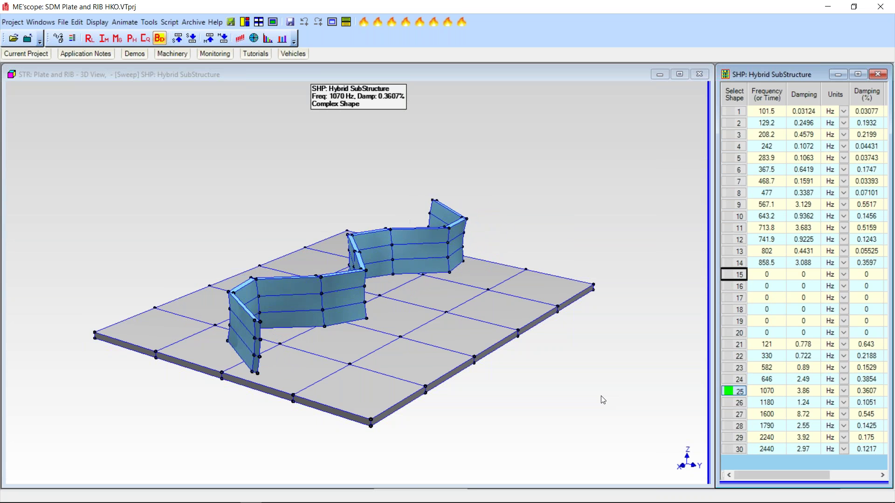
key(Down)
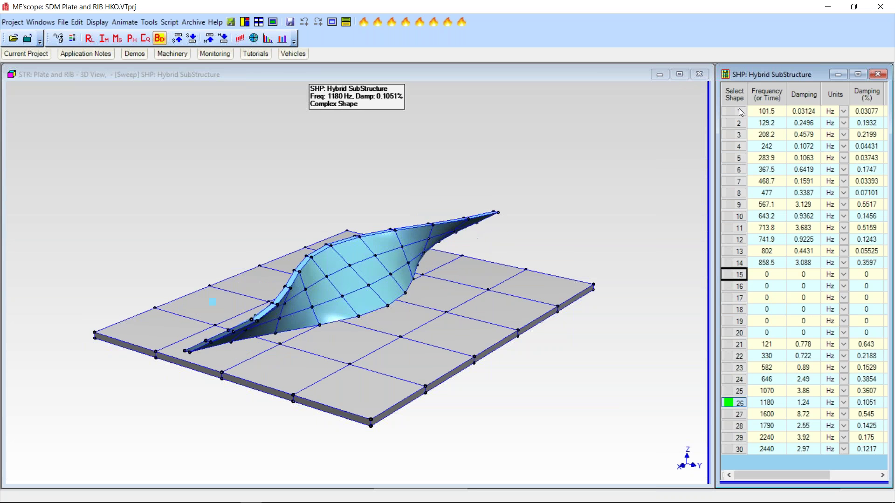
click(741, 111)
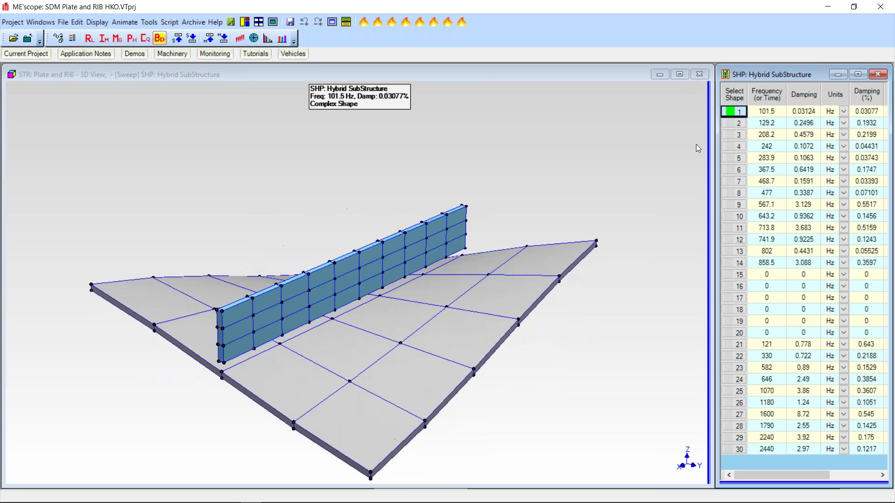
key(Down)
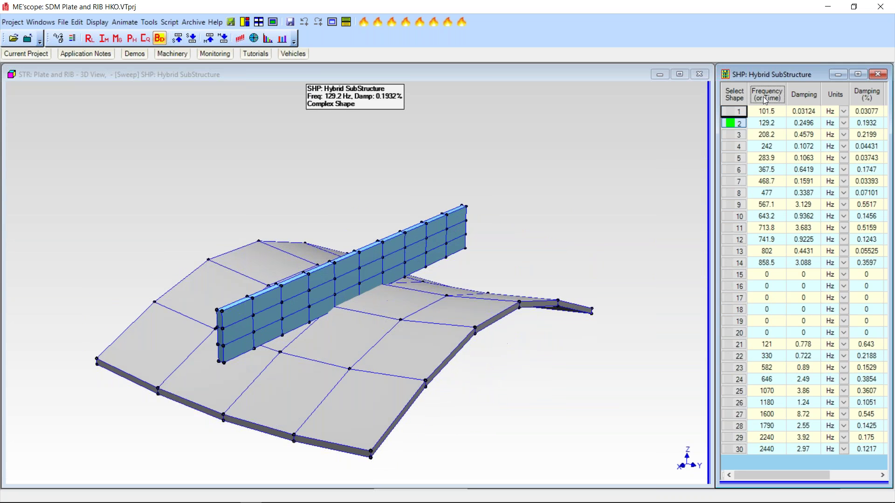
Enlarge the Hybrid SubStructure shape table, examine its UMM mode shape components across shapes and DOFs down to M#659, and restore the window layout.
right_click(790, 93)
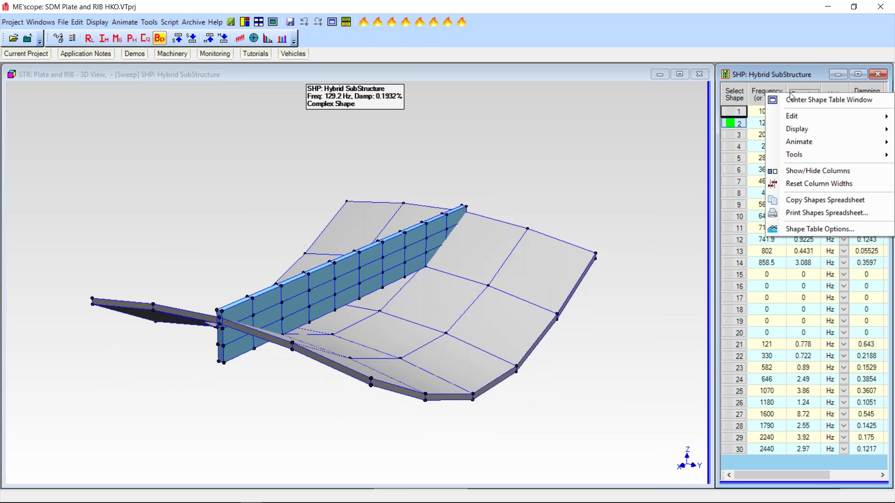
click(793, 99)
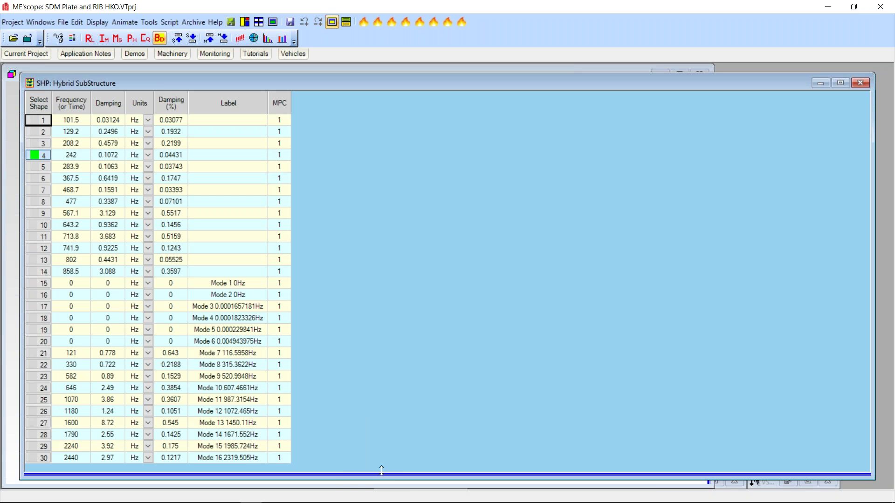
drag(382, 471, 412, 299)
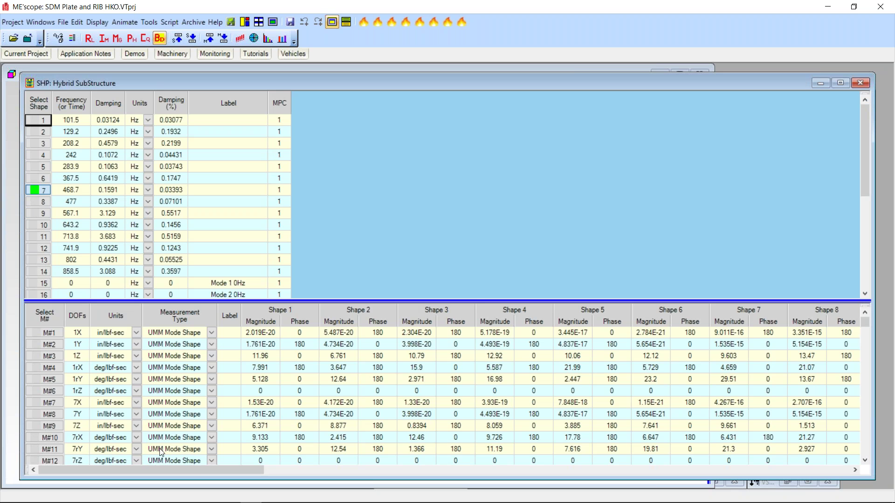
drag(204, 469, 498, 463)
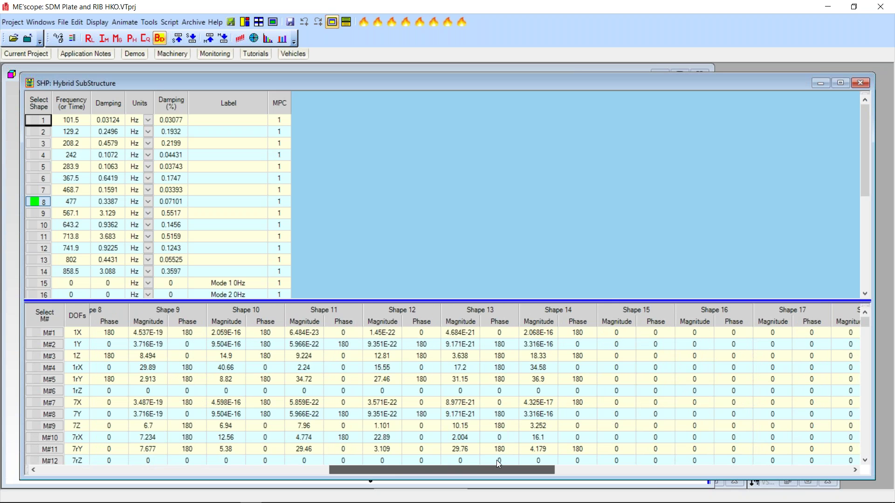
drag(497, 461, 702, 470)
drag(864, 323, 884, 426)
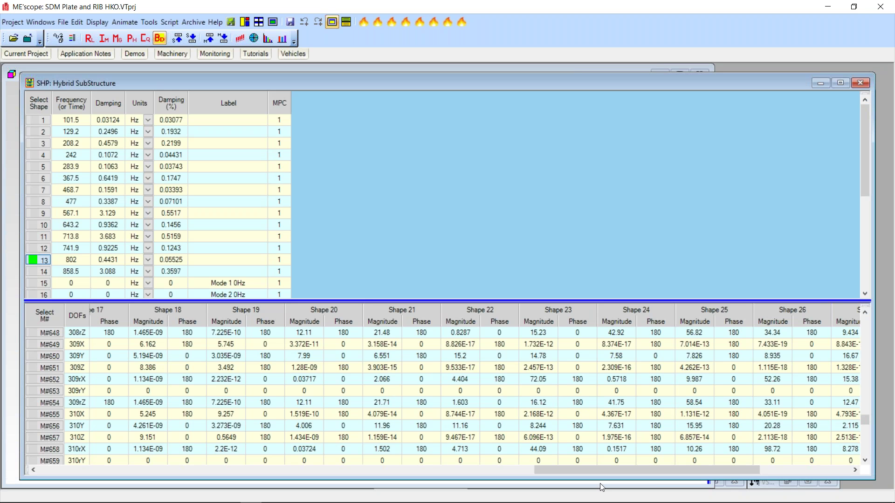
mouse_move(596, 469)
mouse_down()
mouse_move(241, 468)
mouse_move(368, 477)
mouse_move(229, 482)
mouse_up()
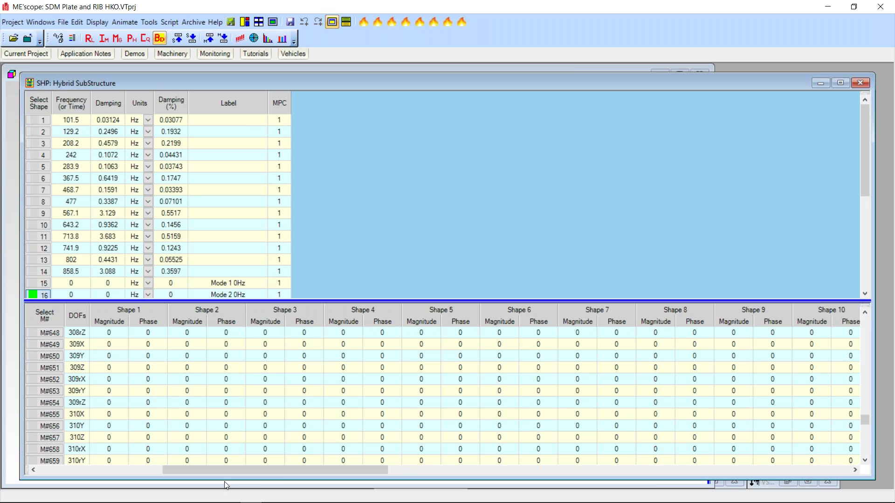
right_click(216, 109)
click(232, 114)
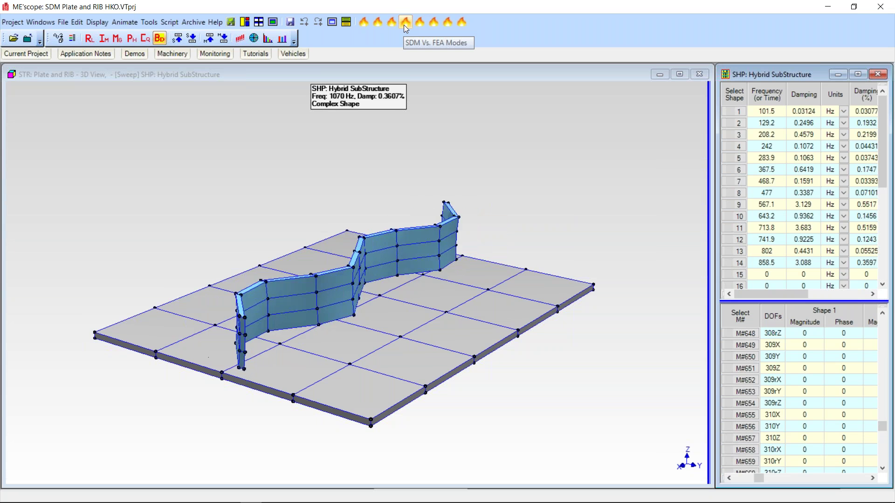
Run the SDM Vs. FEA Modes script and accept its messages about the plate and RIB FEA modes and about resuming.
click(405, 22)
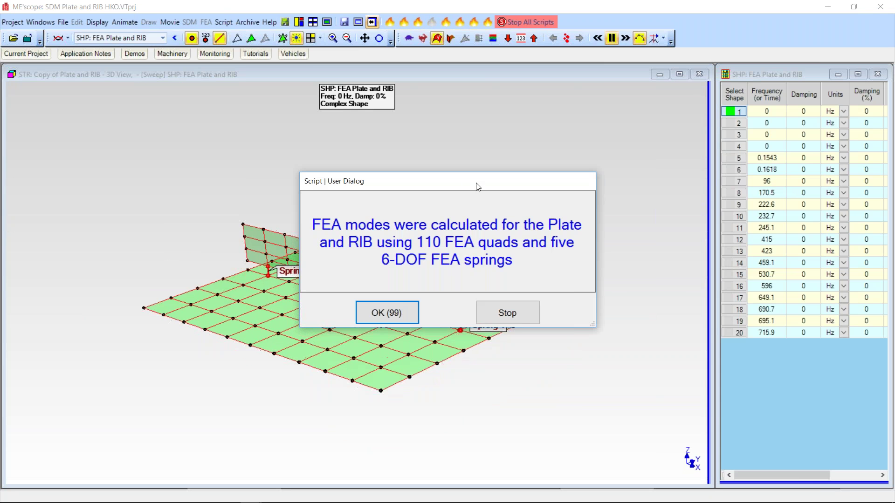
drag(477, 185, 569, 98)
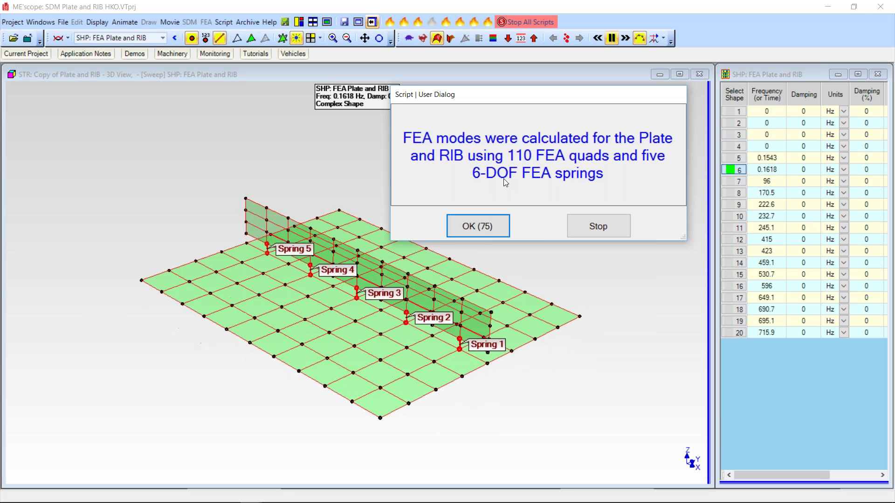
click(475, 228)
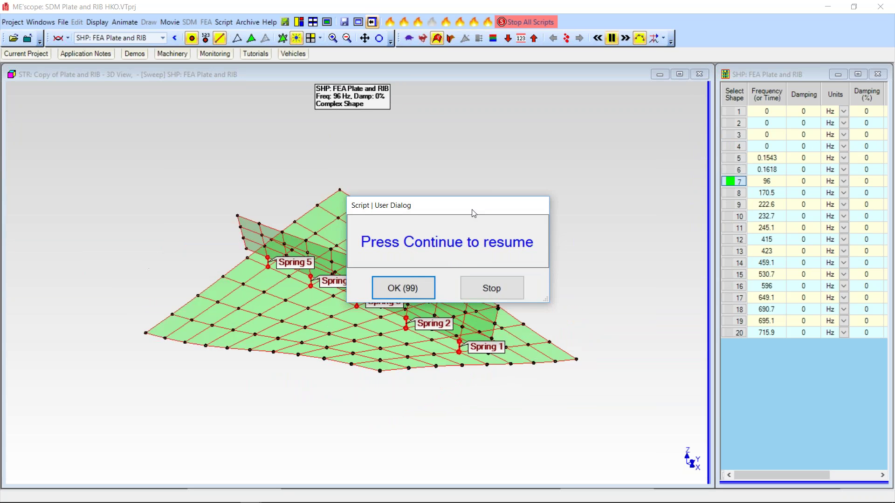
drag(474, 213, 518, 156)
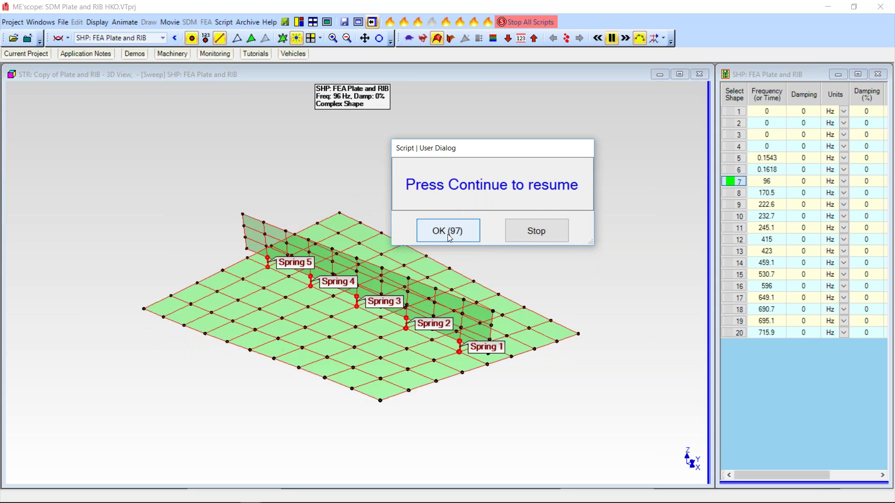
click(448, 235)
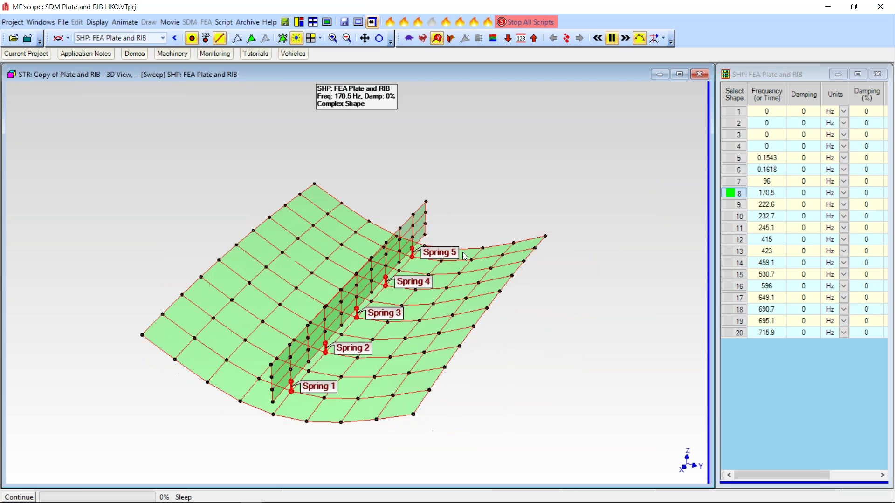
View the rigid-body mode shapes 1 through 6 of the FEA Plate and RIB table in animation.
click(736, 112)
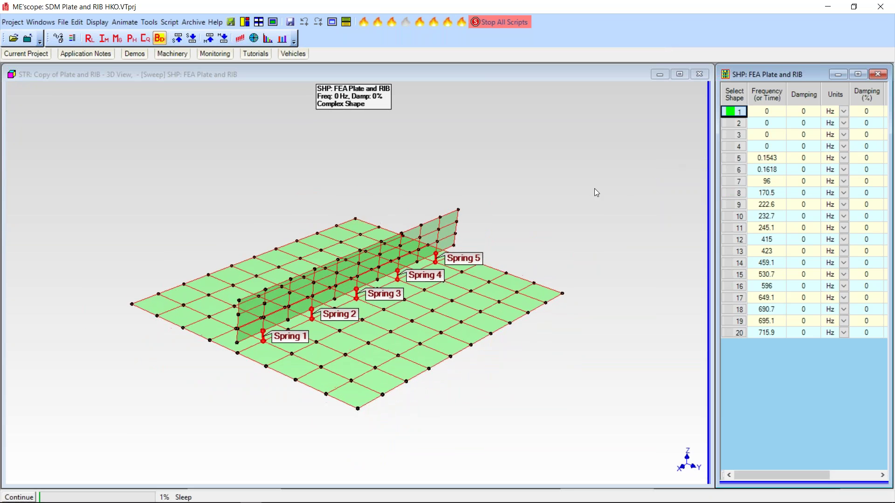
click(732, 123)
click(738, 135)
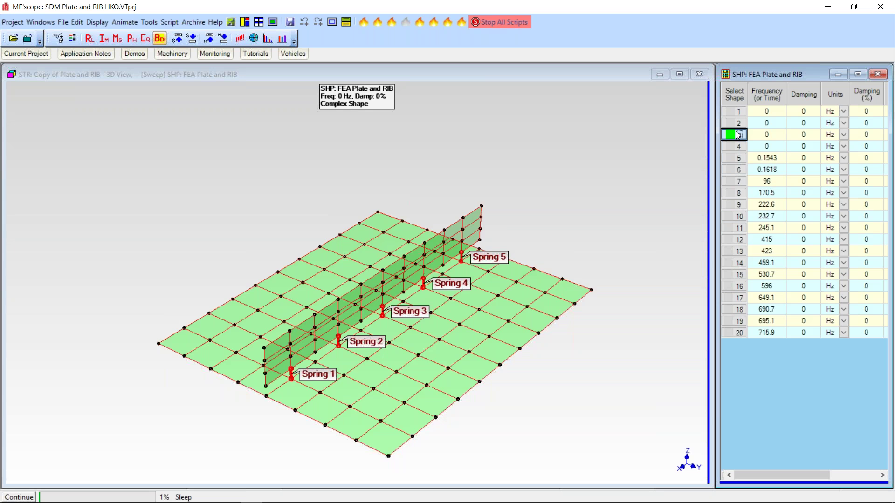
click(738, 146)
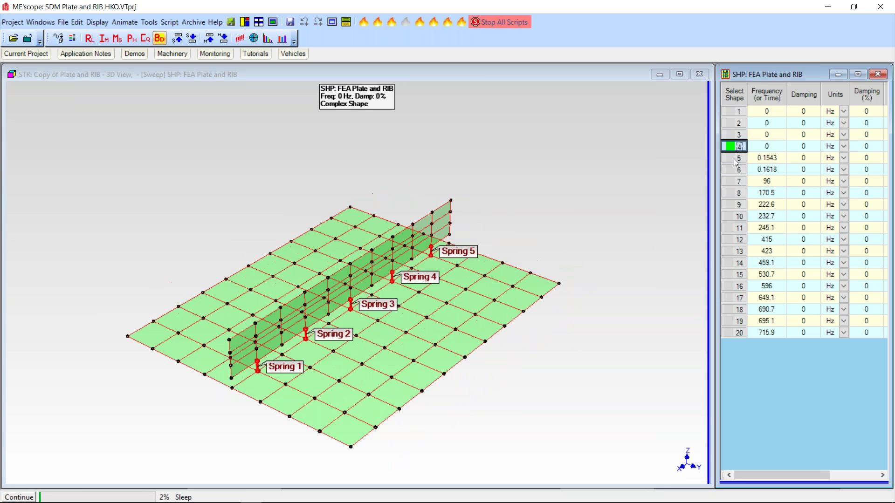
click(737, 159)
shift+click(736, 169)
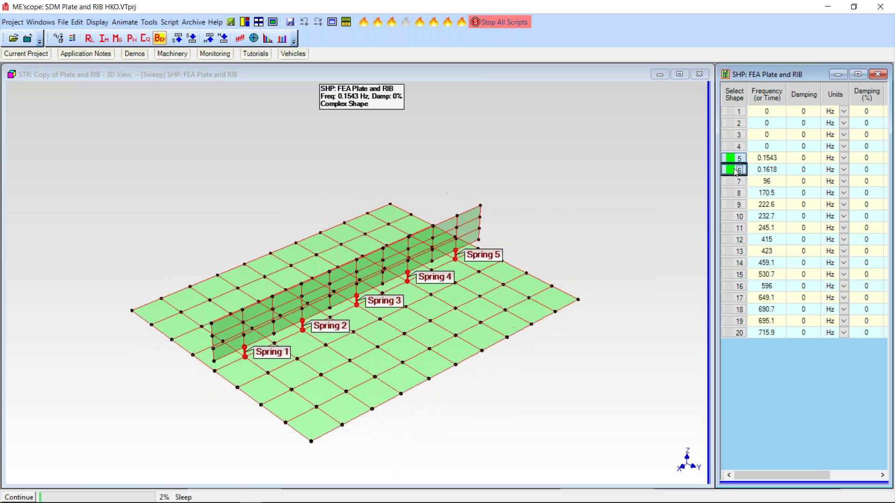
click(733, 169)
click(623, 184)
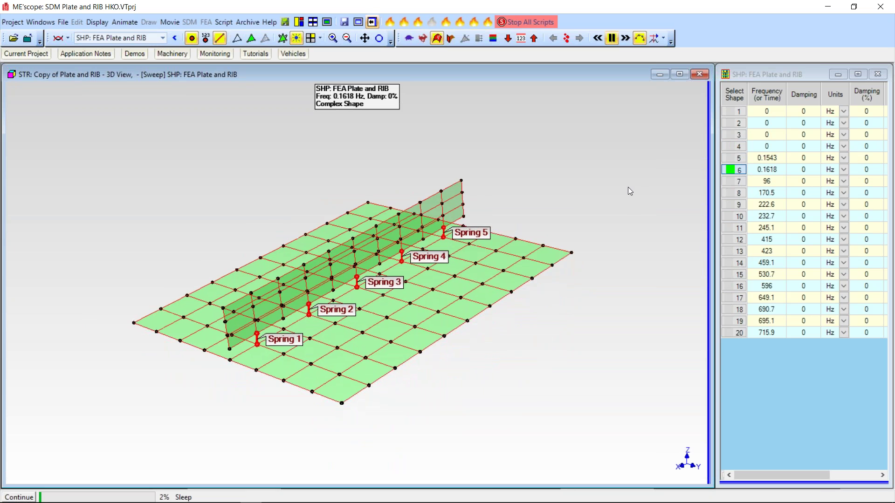
View the flexible FEA Plate and RIB mode shapes 7 through 9 in animation.
click(735, 181)
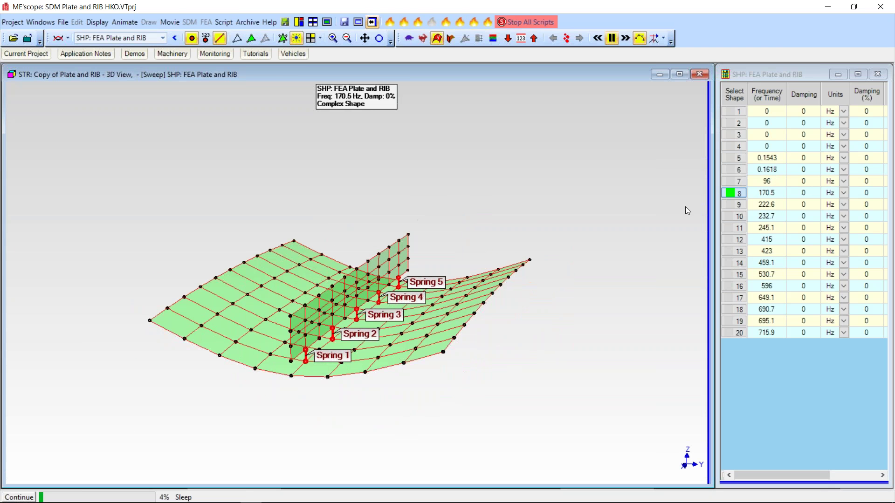
click(739, 183)
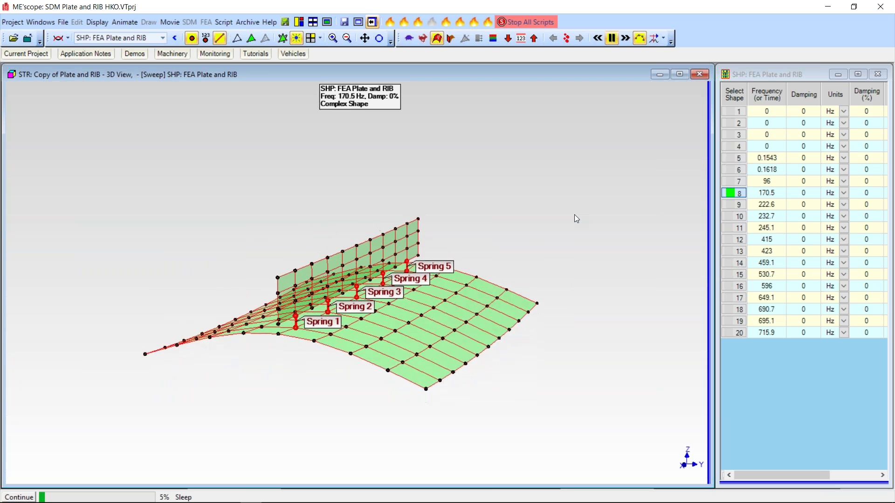
click(734, 205)
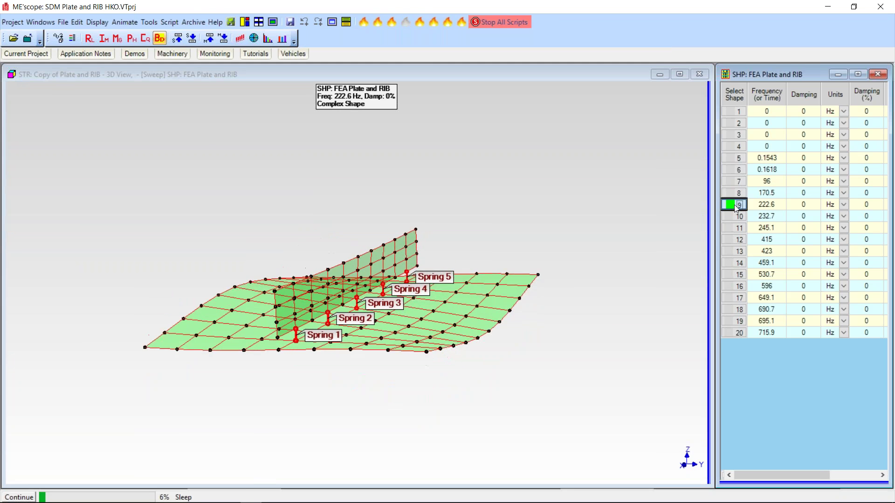
click(459, 240)
drag(465, 271, 444, 262)
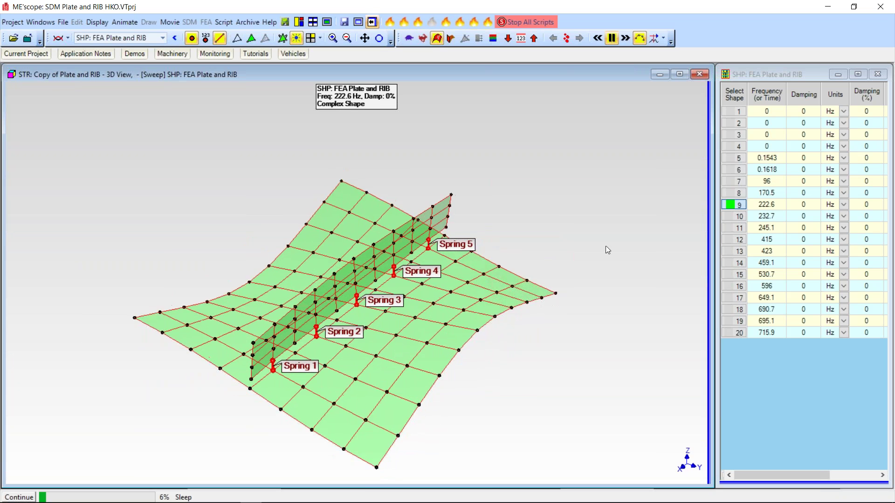
View the flexible FEA Plate and RIB mode shapes 10 through 12 in animation.
click(734, 216)
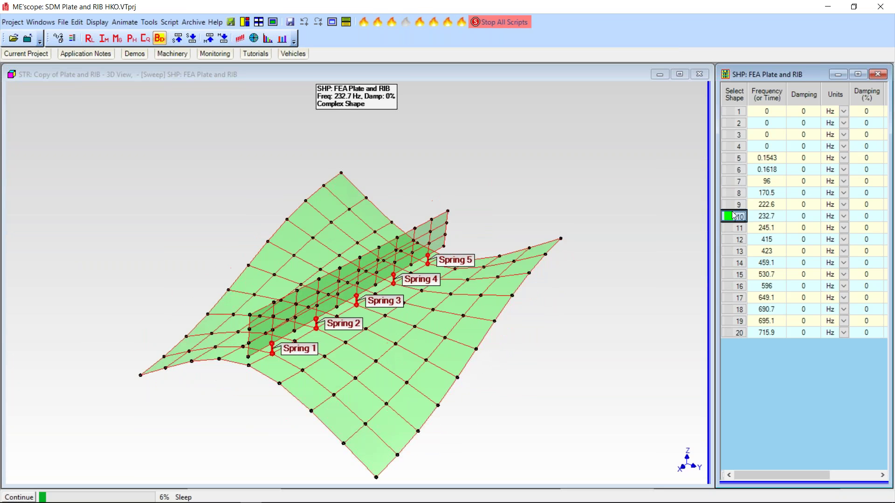
click(561, 248)
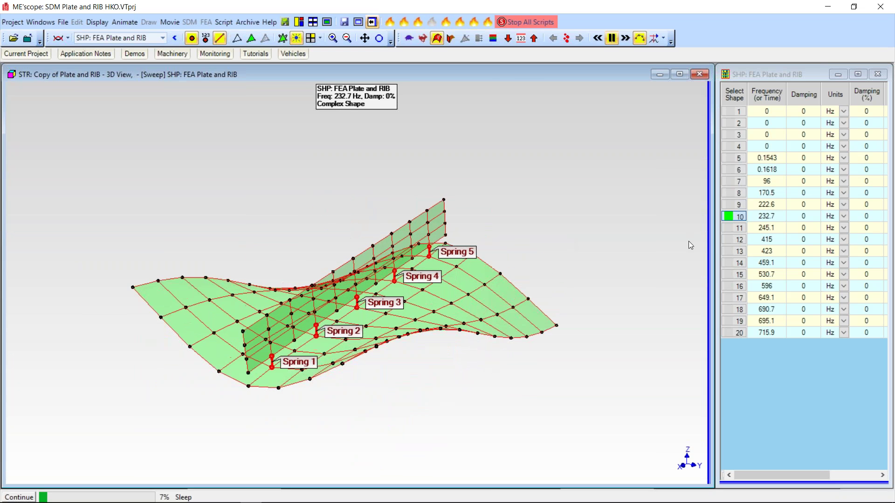
click(730, 228)
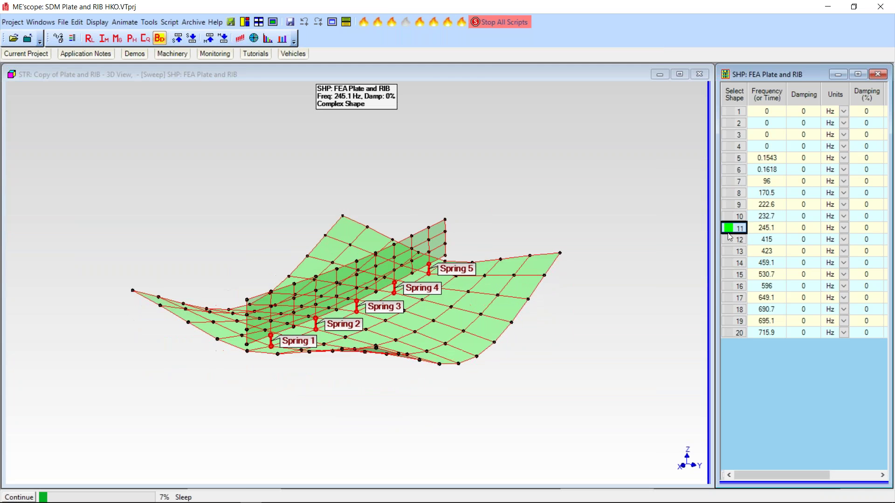
key(Down)
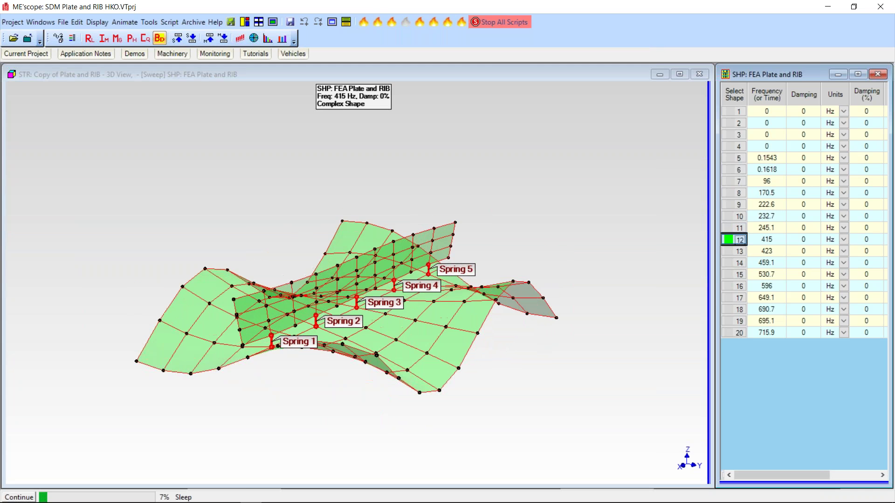
click(588, 265)
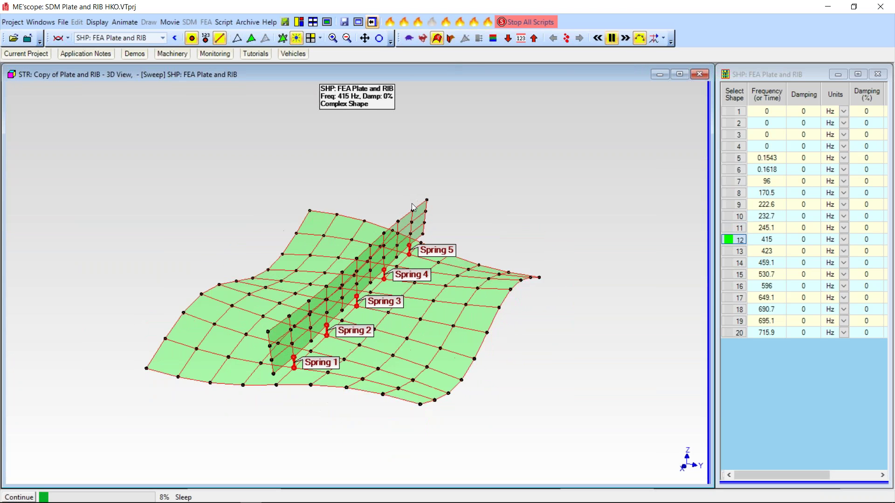
Resume the script and accept its messages about calculating the SDM modes and comparing SDM and FEA mode shape pairs with maximum MAC.
click(26, 497)
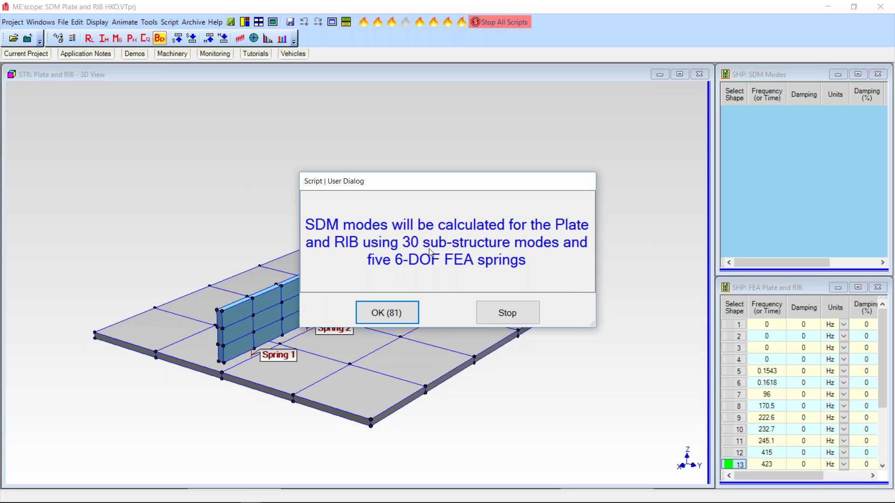
click(388, 315)
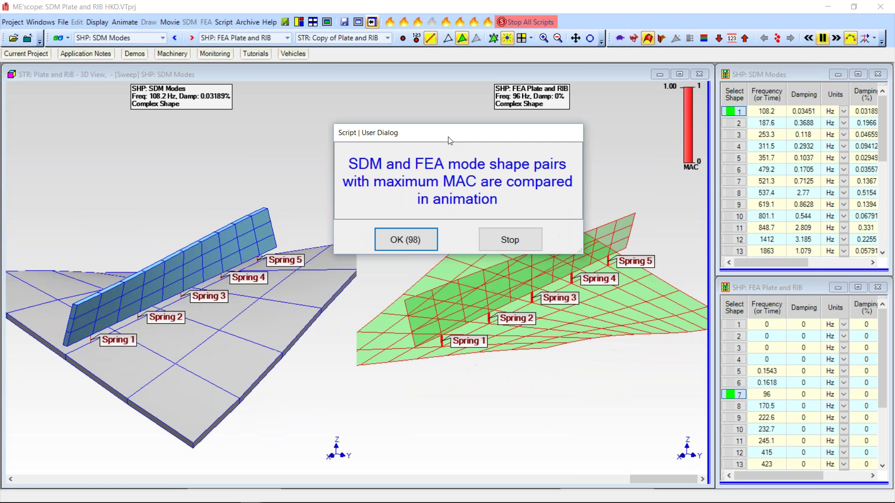
drag(439, 200, 449, 136)
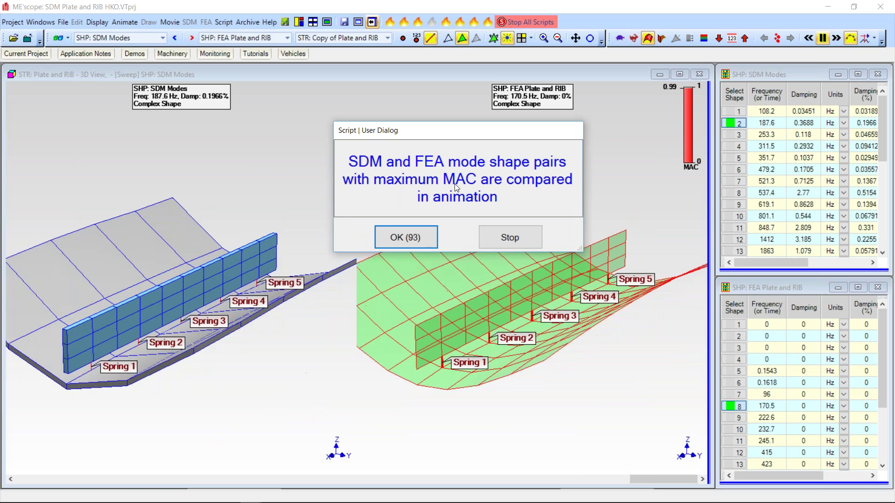
click(406, 237)
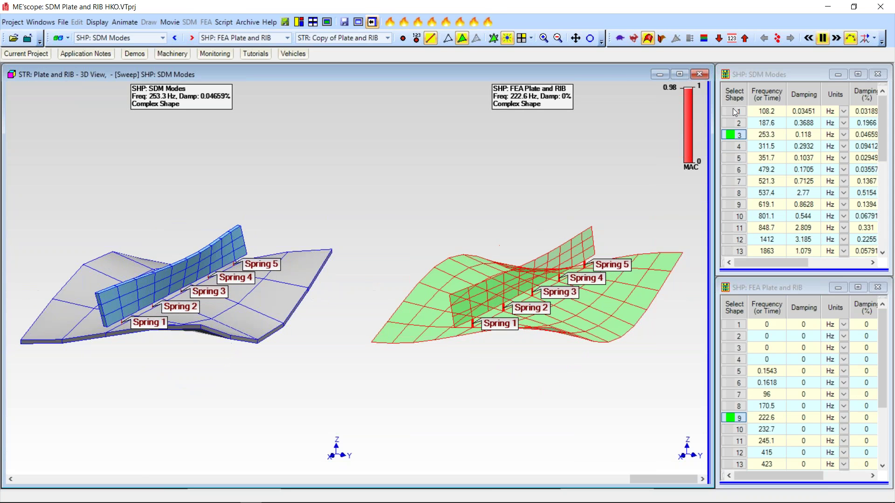
Compare SDM mode shapes 1 and 2 with their best-matching FEA shapes in the side-by-side animation, checking the MAC bar.
click(733, 112)
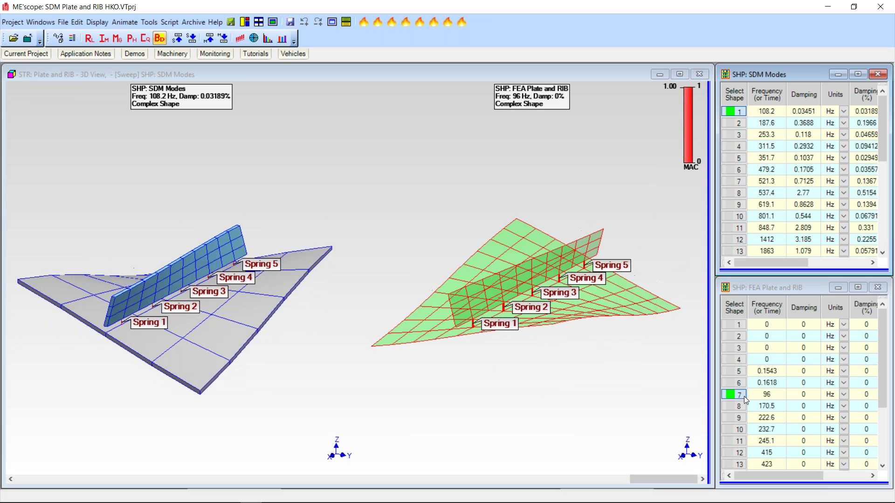
click(740, 404)
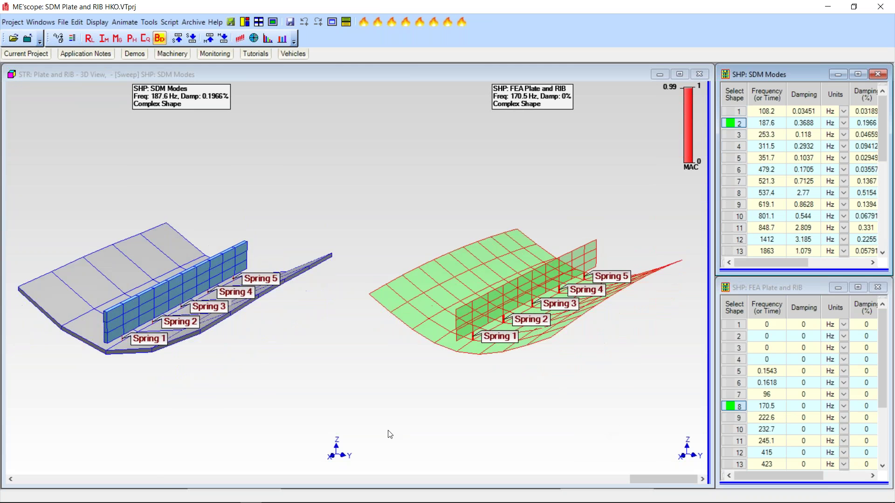
click(731, 111)
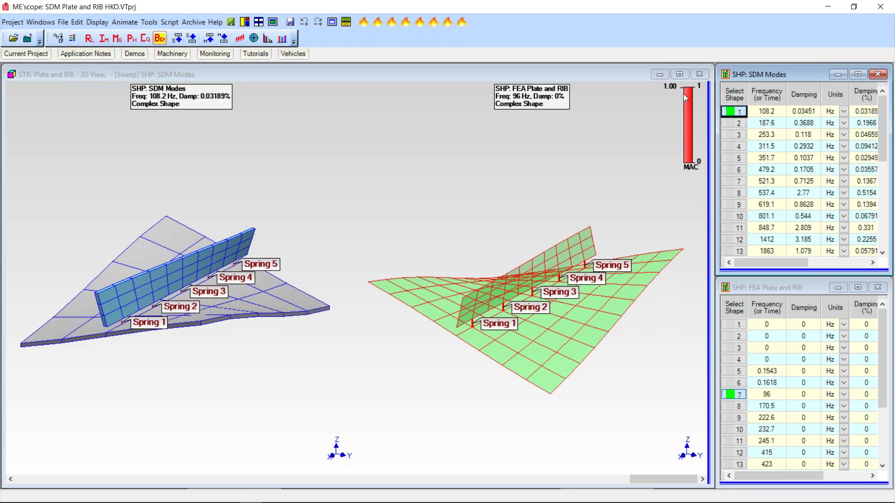
click(519, 199)
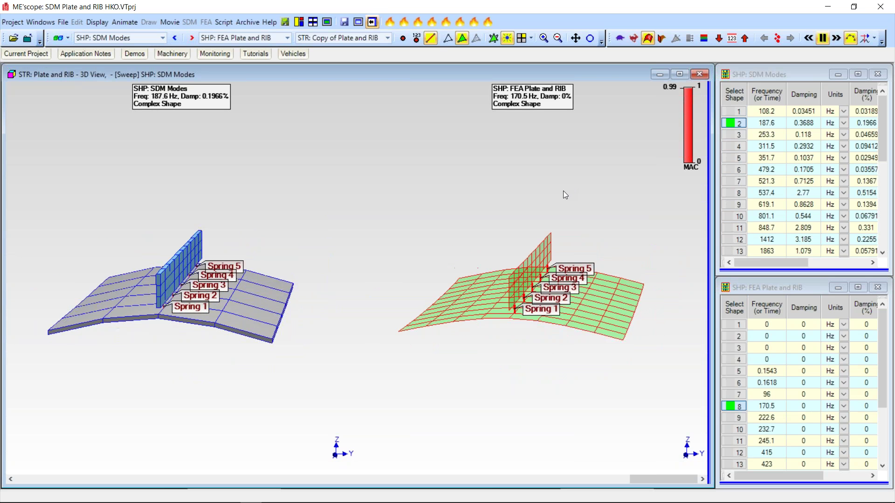
click(750, 109)
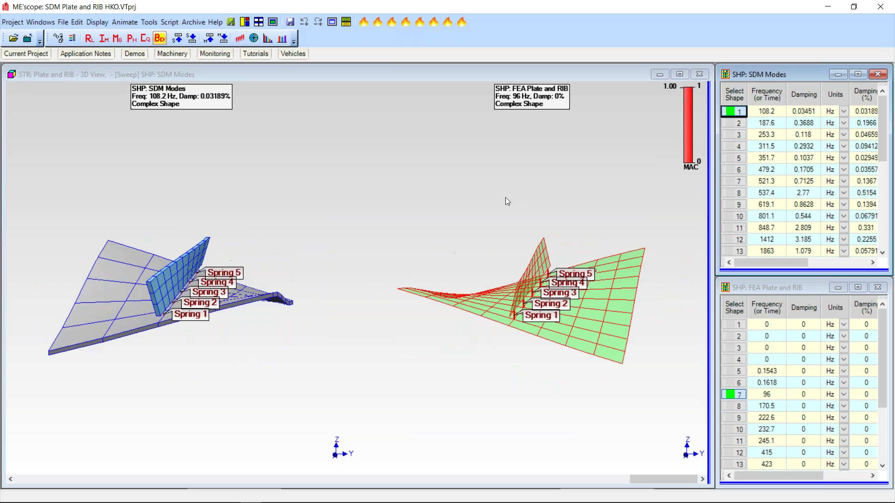
click(480, 204)
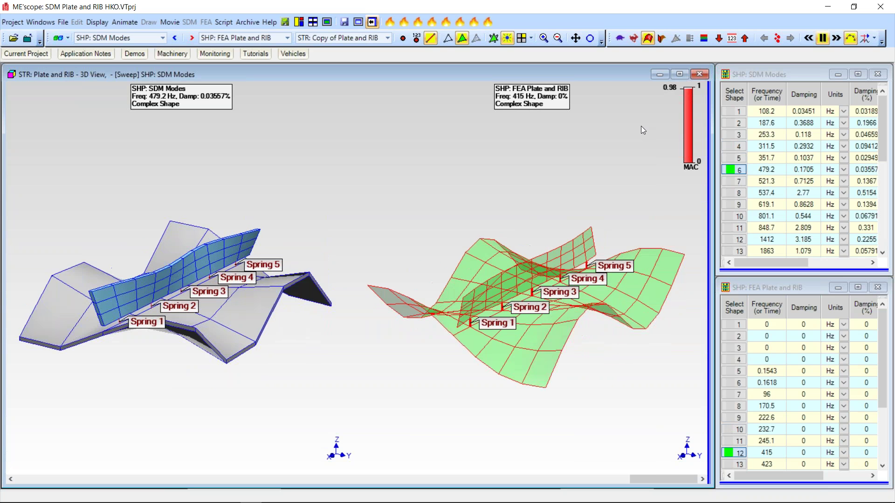
Compare SDM mode shapes 6, 7 and 8 with their matching FEA shapes, examining the plate and RIB motion and MAC.
click(741, 174)
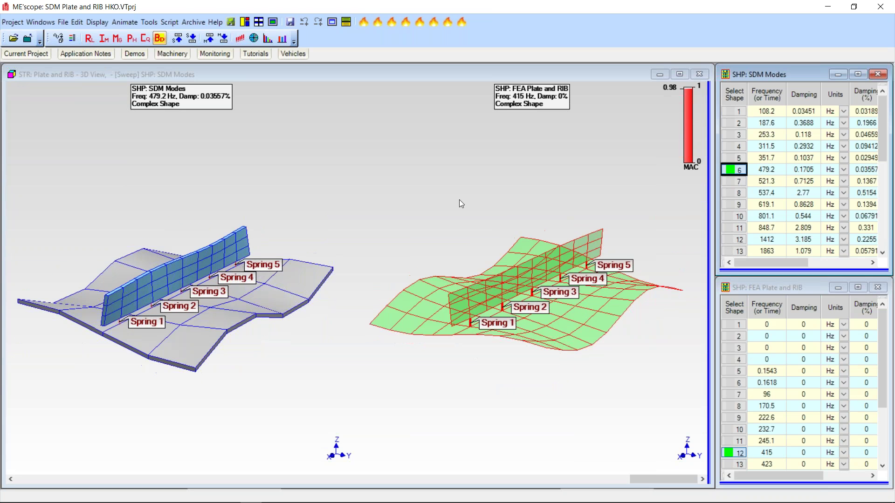
click(366, 219)
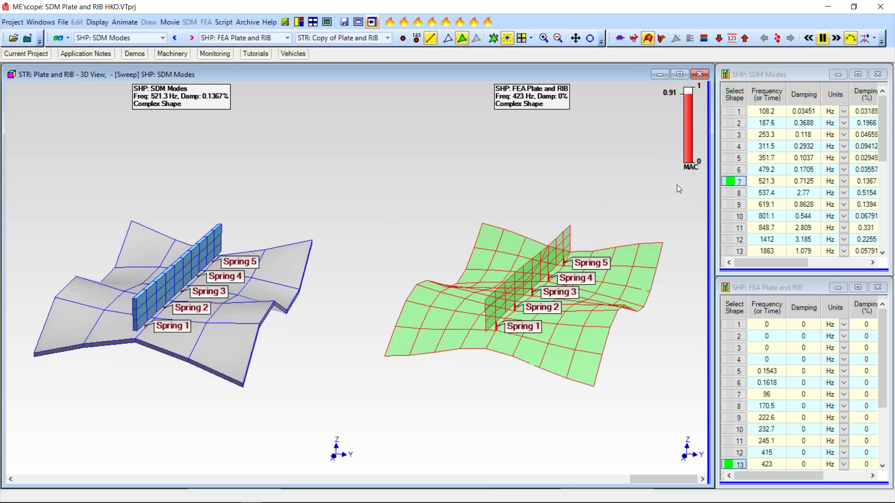
click(729, 169)
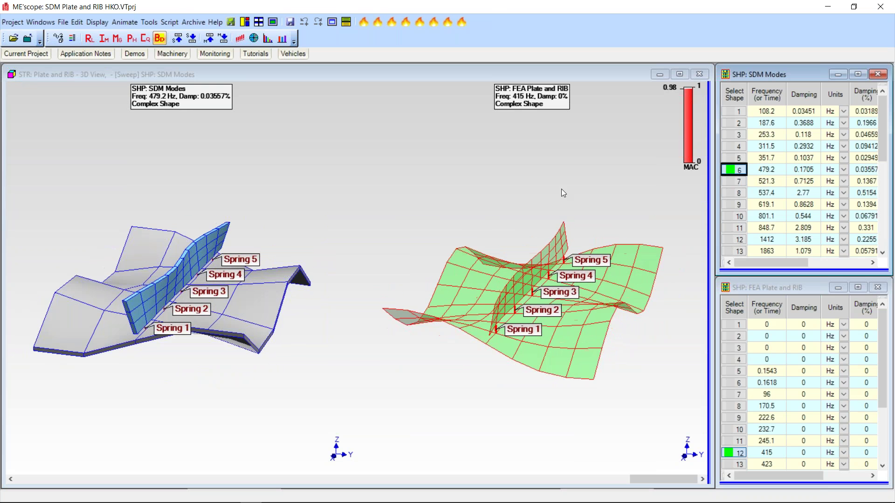
click(433, 204)
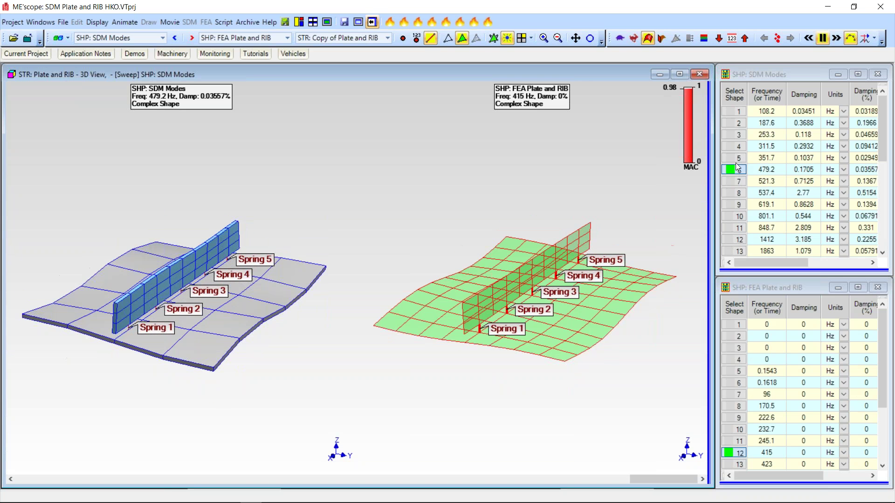
key(Down)
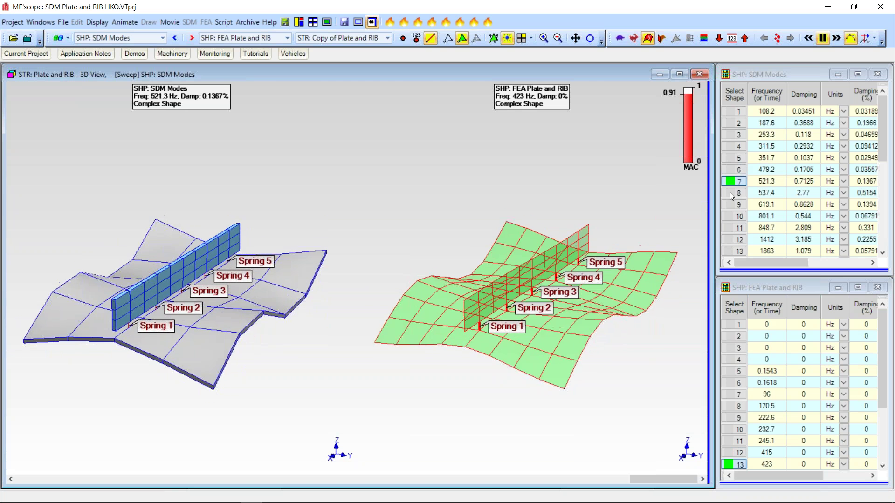
click(735, 173)
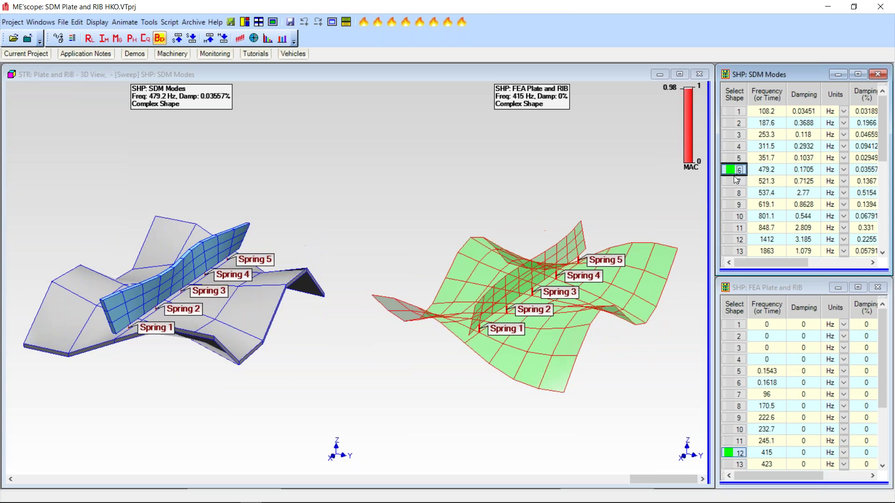
click(734, 183)
click(730, 193)
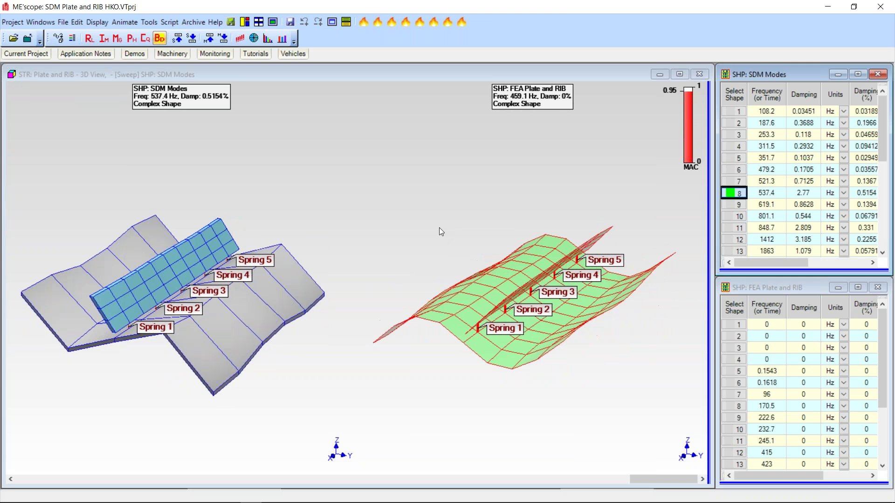
drag(440, 228, 482, 213)
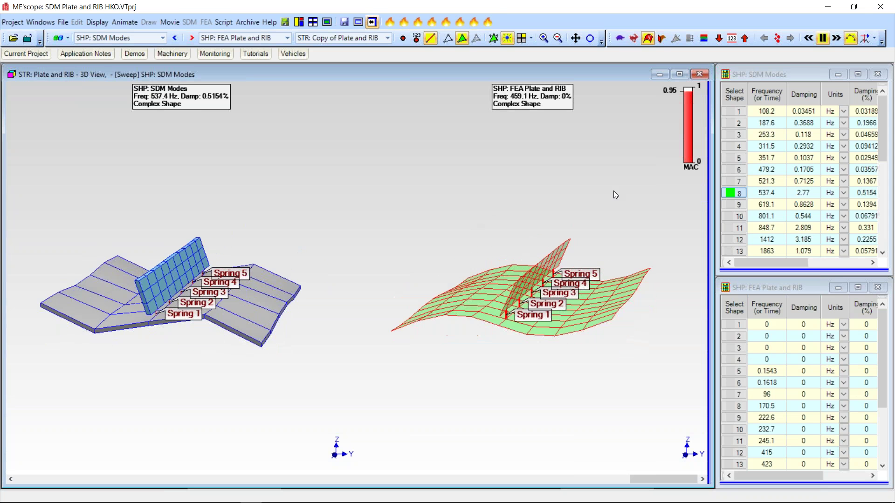
Recheck SDM mode shapes 7 and 8 and compare shapes 9 and 10 with their FEA counterparts and MAC values.
click(730, 205)
click(734, 183)
click(732, 192)
click(732, 202)
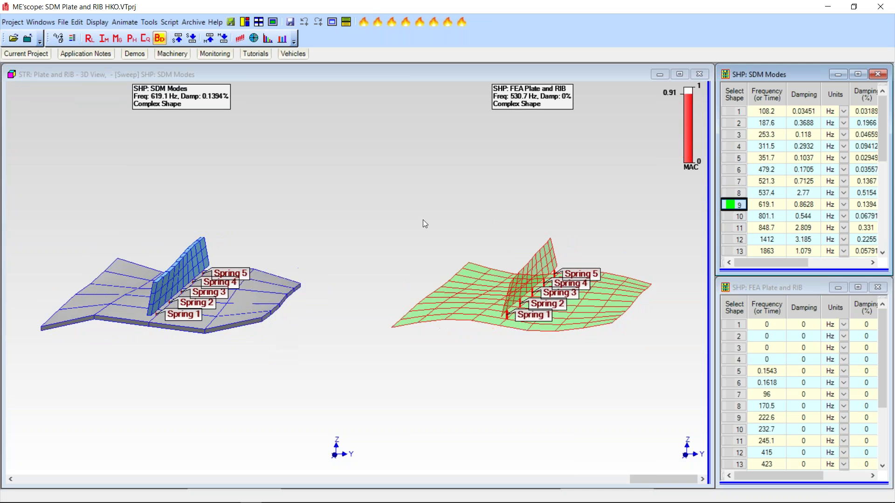
click(371, 235)
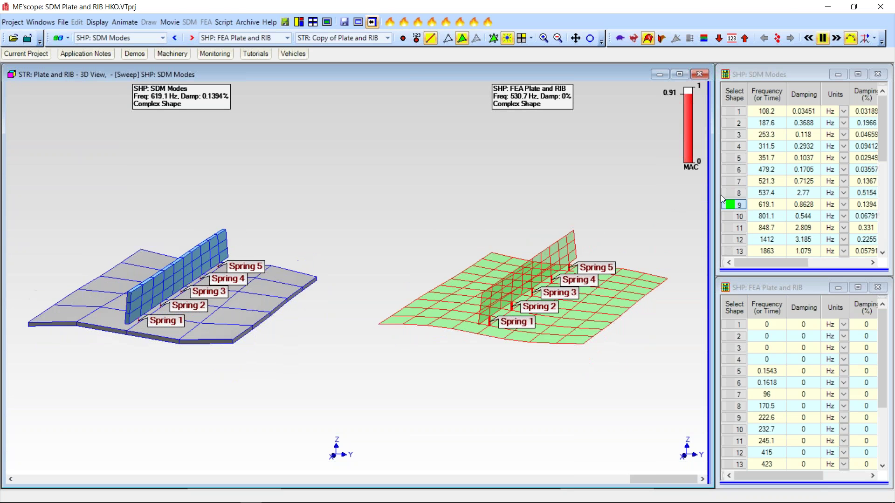
key(Down)
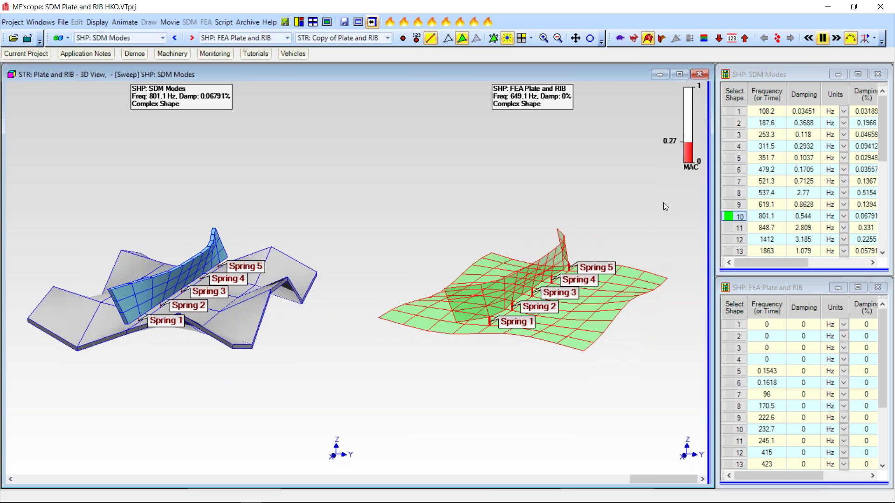
Compare SDM mode shapes 9, 10 and 11 with their best-matching FEA shapes, and continue through the higher shapes up to 15.
click(728, 205)
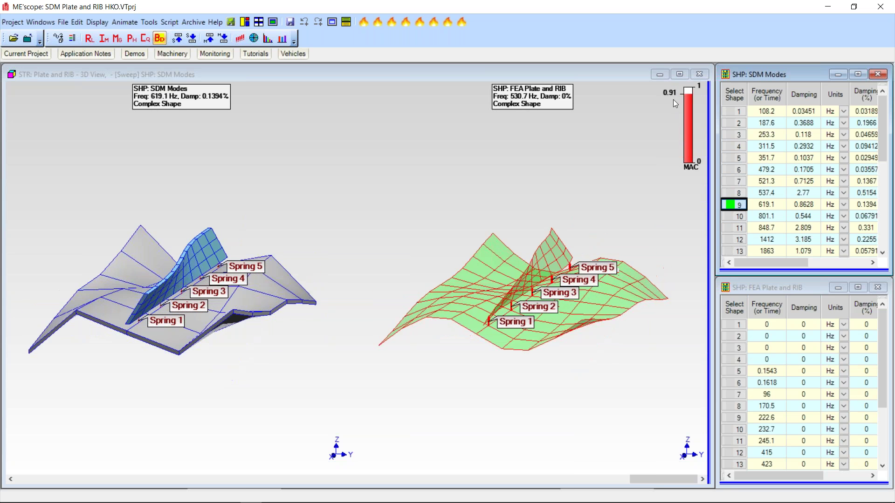
click(490, 185)
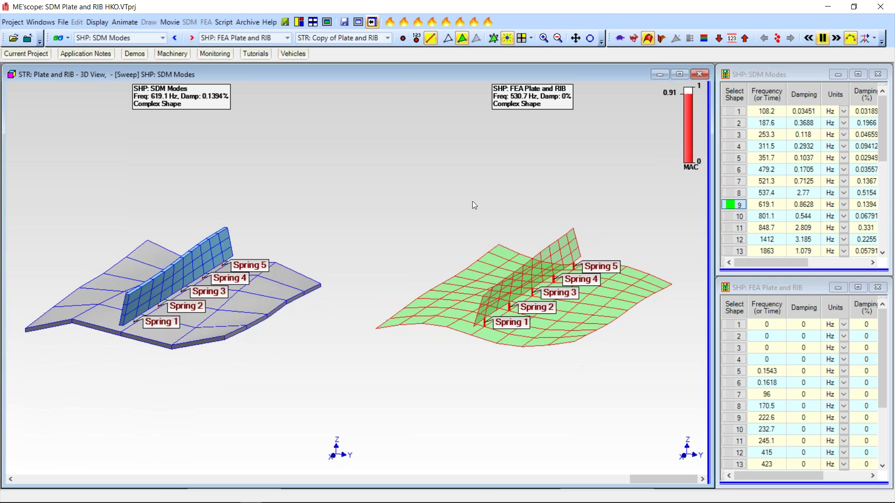
click(737, 198)
click(739, 204)
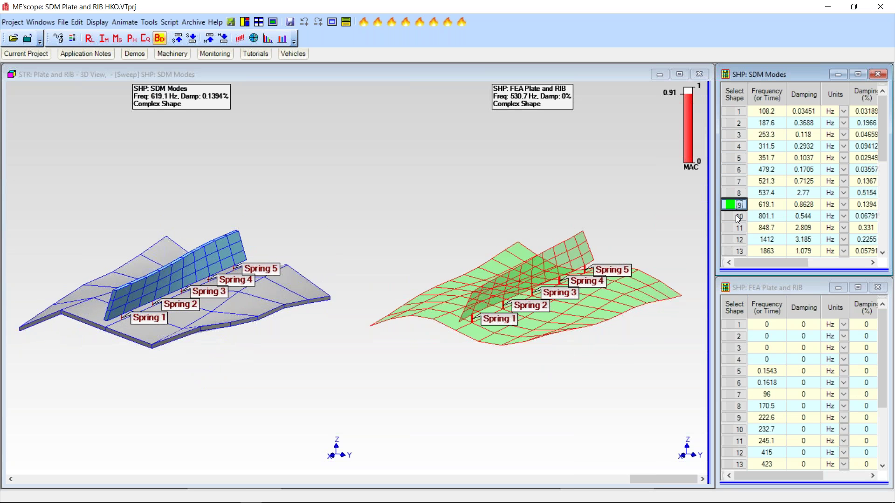
click(737, 217)
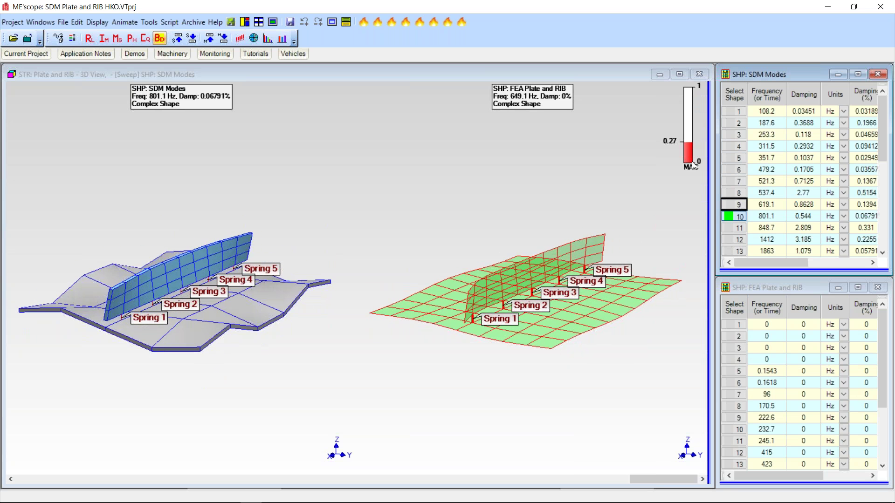
key(Down)
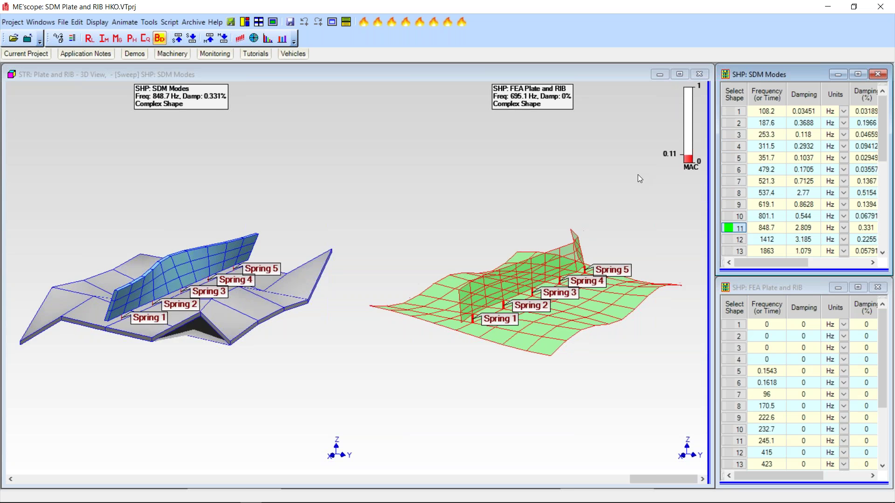
key(Down)
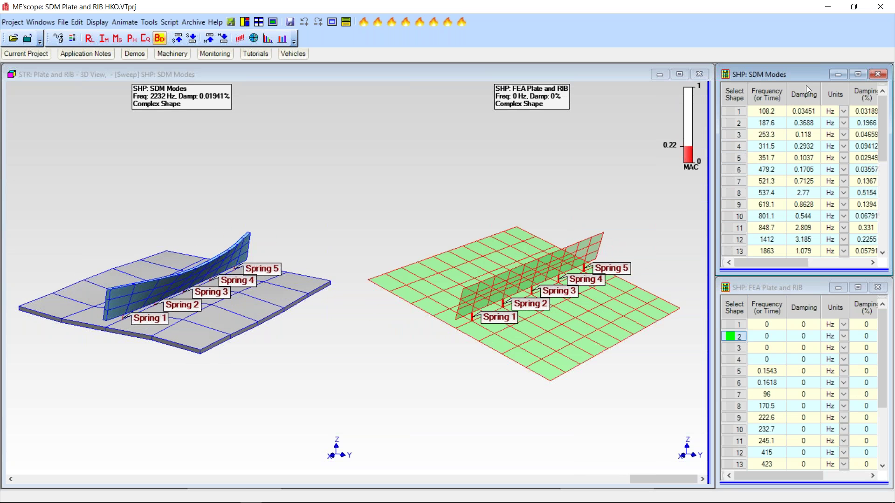
Review the damping values in the SDM modes table and check the animated pairs for high-frequency shapes 19 and 20.
click(789, 96)
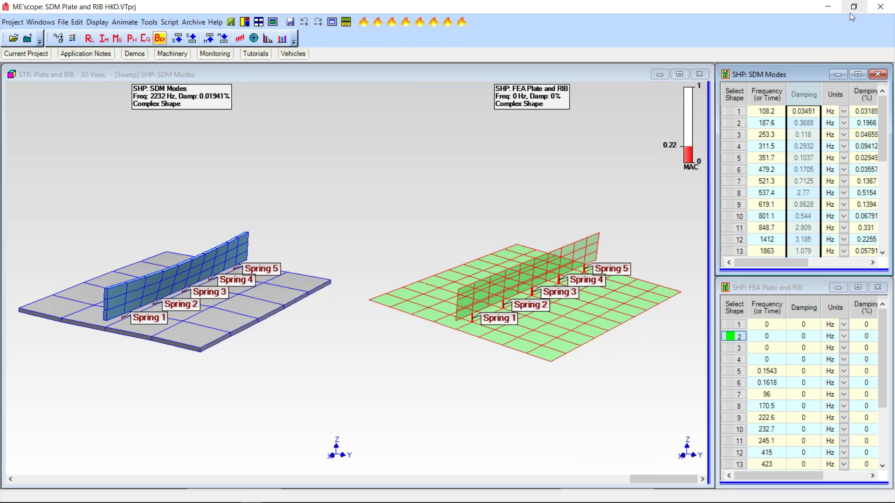
drag(883, 164, 893, 228)
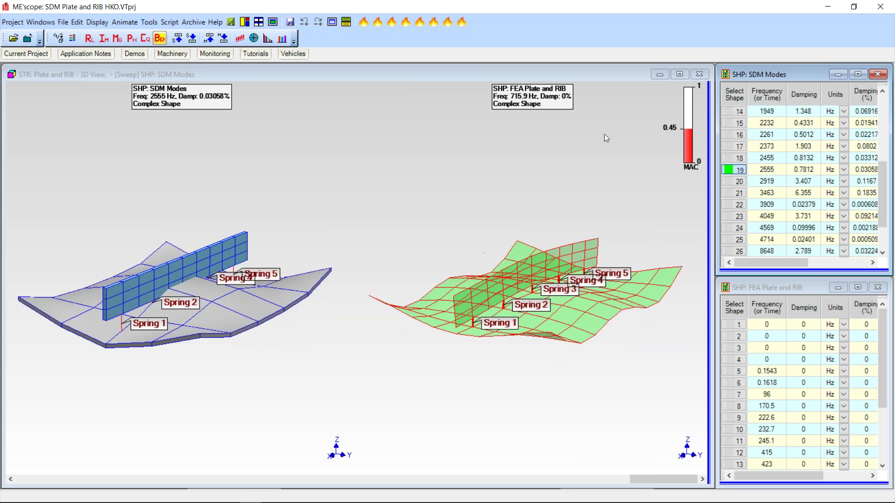
drag(881, 204, 884, 156)
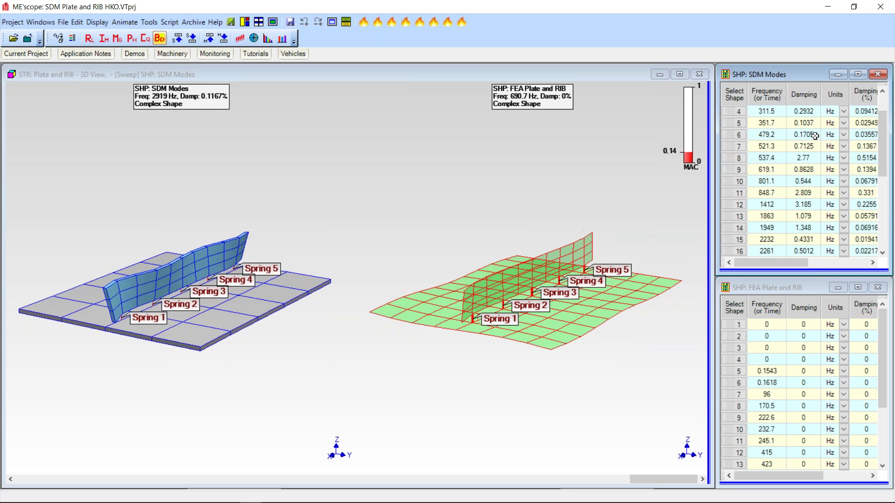
drag(886, 166, 886, 147)
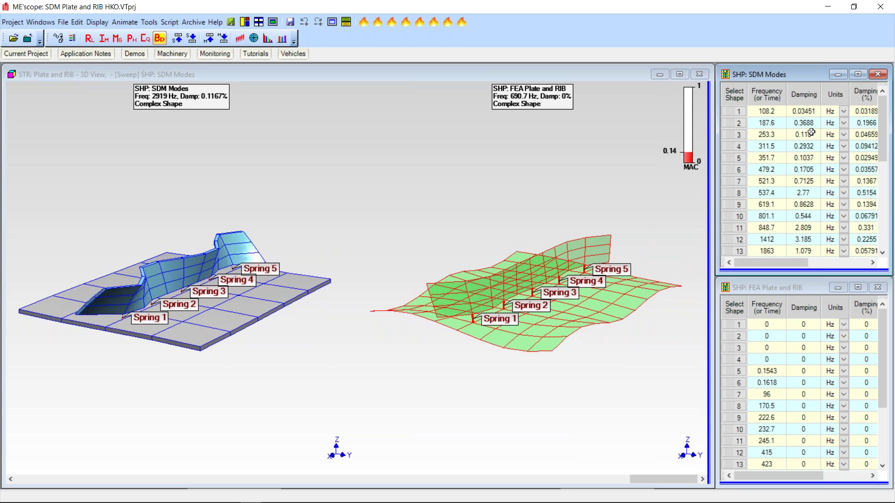
Go through SDM mode shapes 1 to 6 in order, comparing each with its FEA match and MAC value.
click(738, 112)
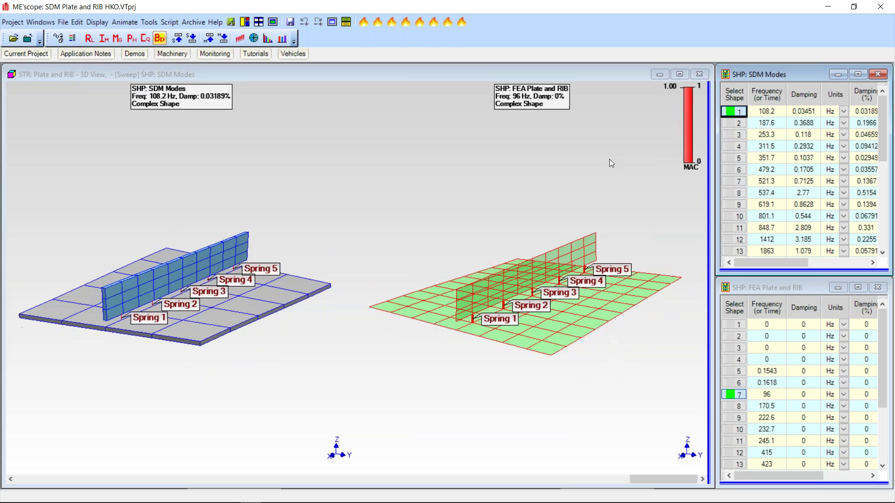
key(Down)
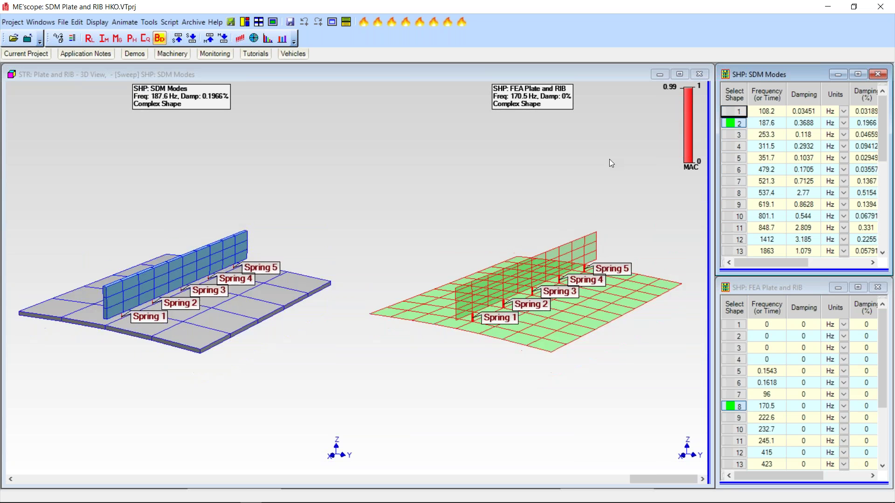
key(Down)
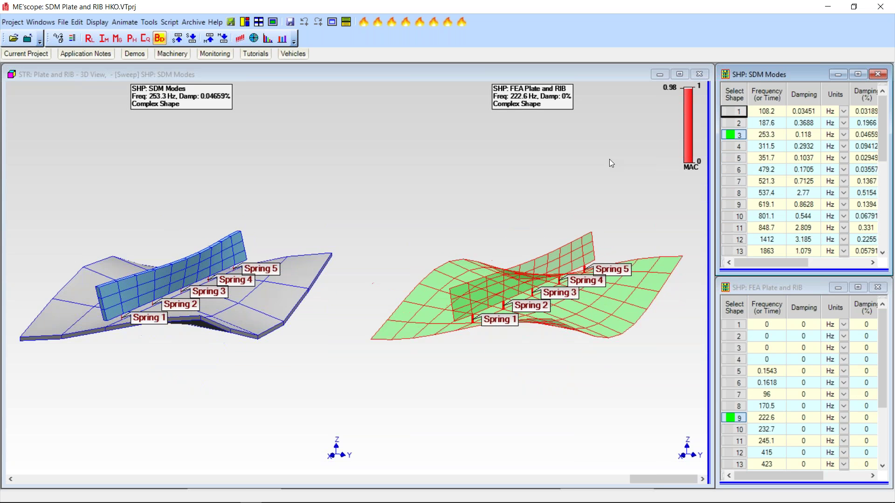
key(Down)
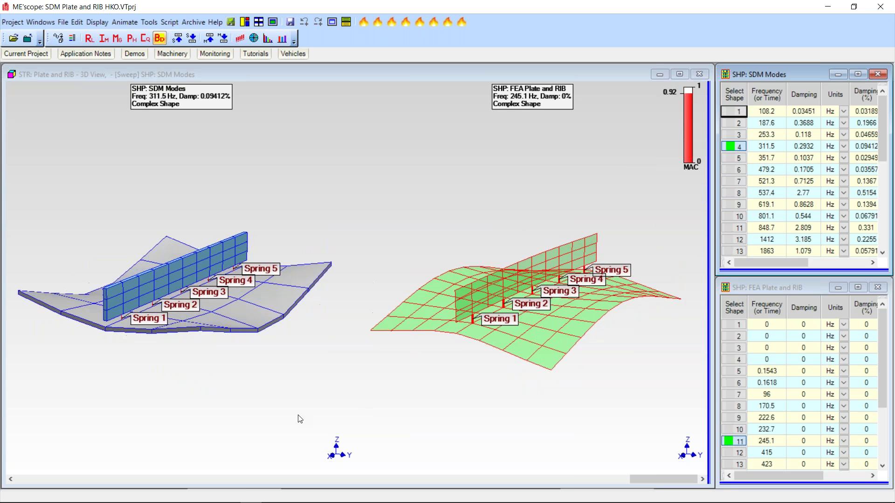
key(Down)
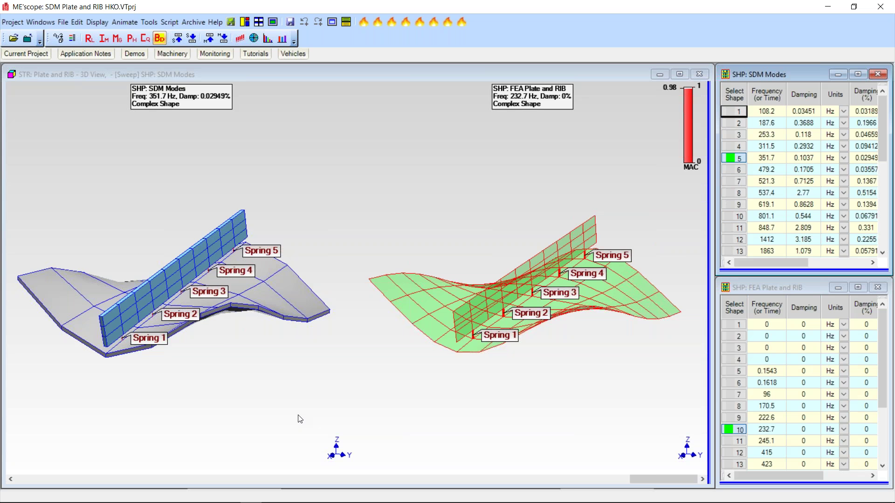
key(Down)
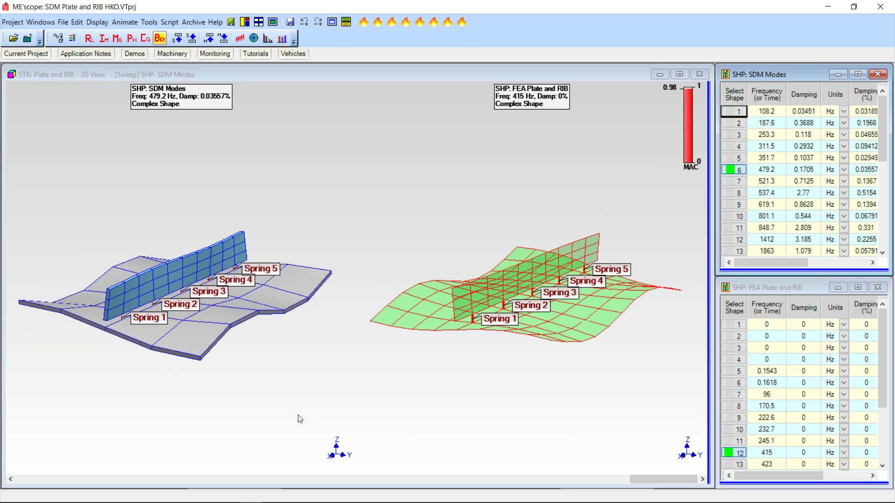
Continue through SDM mode shapes 7 to 13, comparing plate and RIB motion with the paired FEA shapes and MAC values.
key(Down)
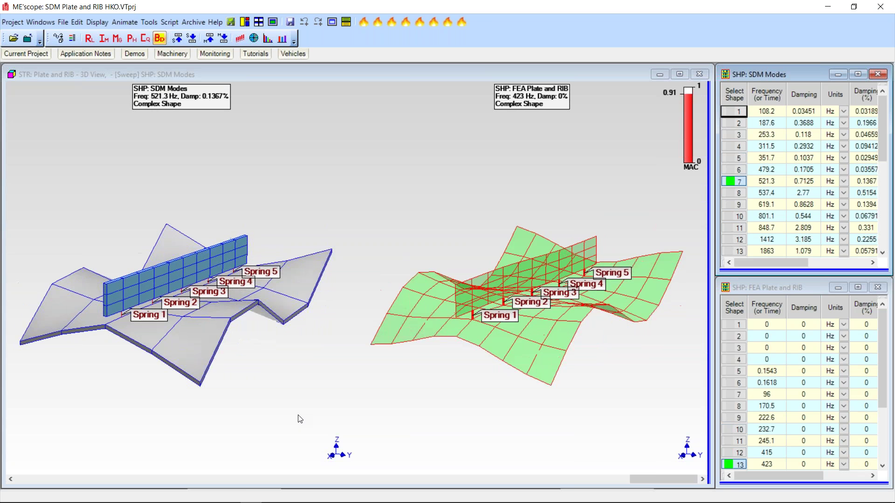
key(Down)
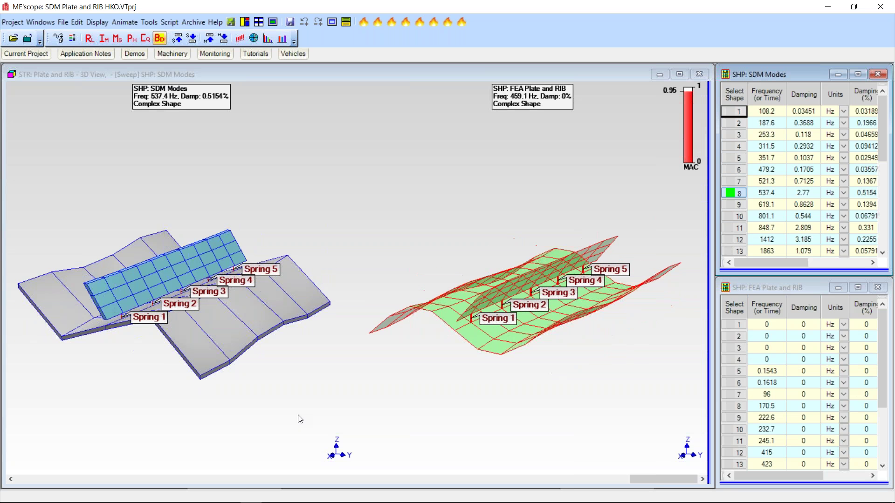
key(Down)
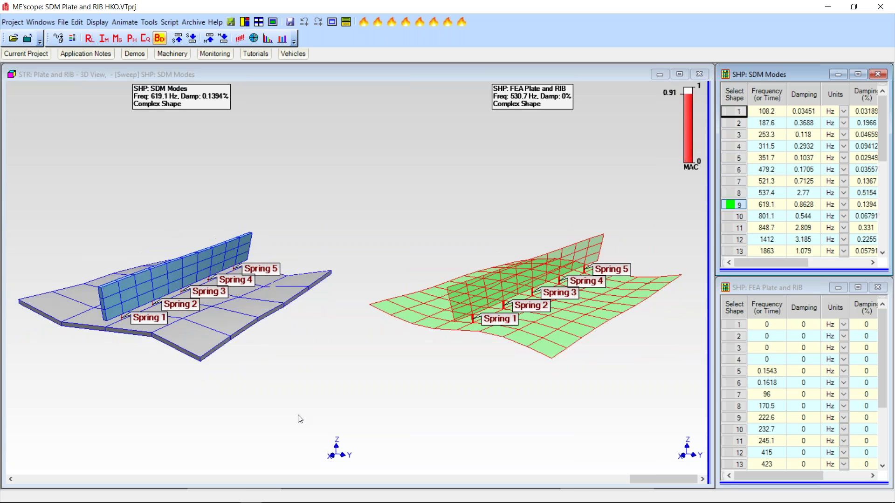
key(Down)
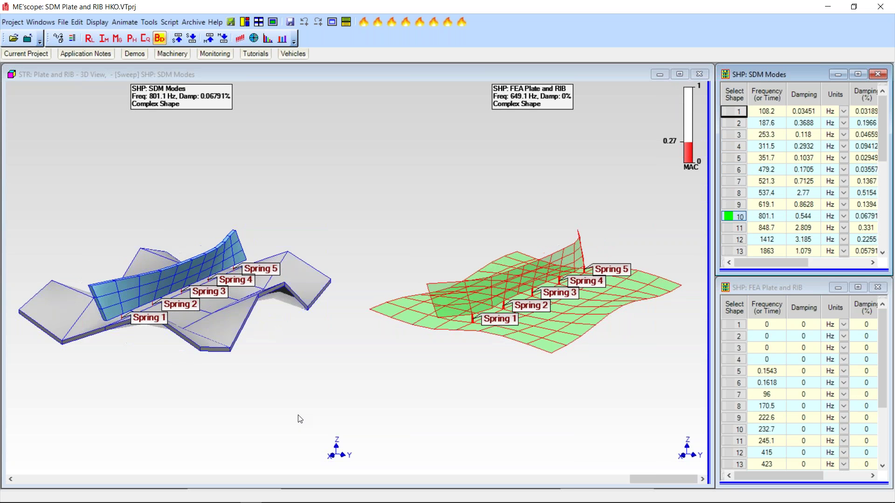
key(Down)
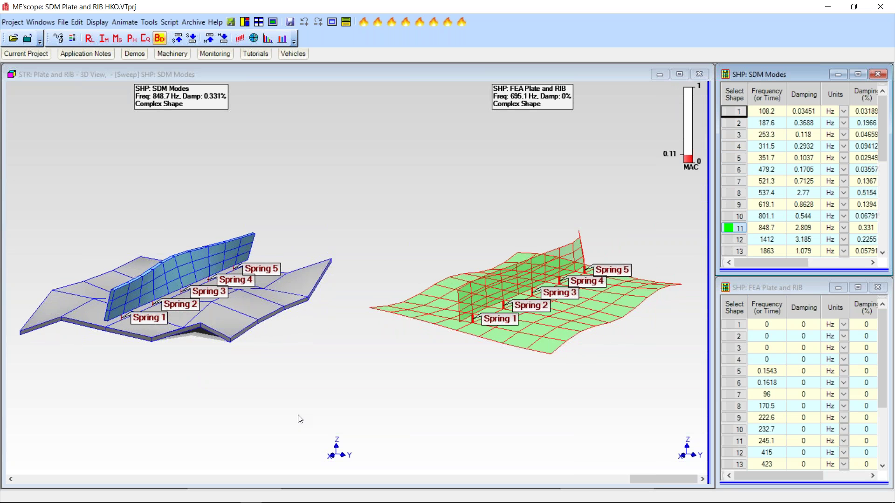
key(Down)
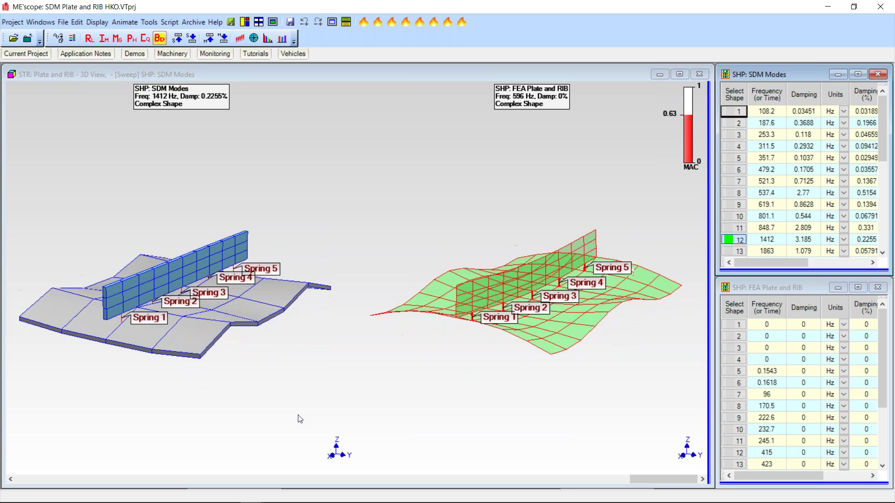
key(Down)
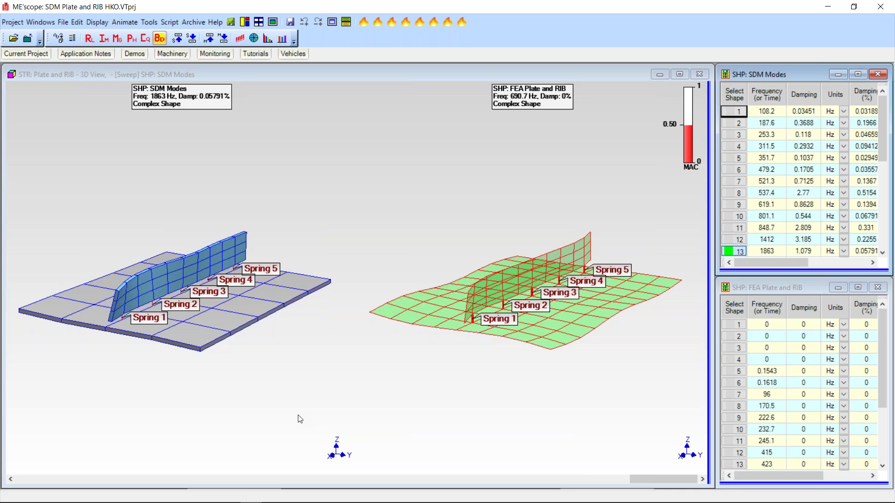